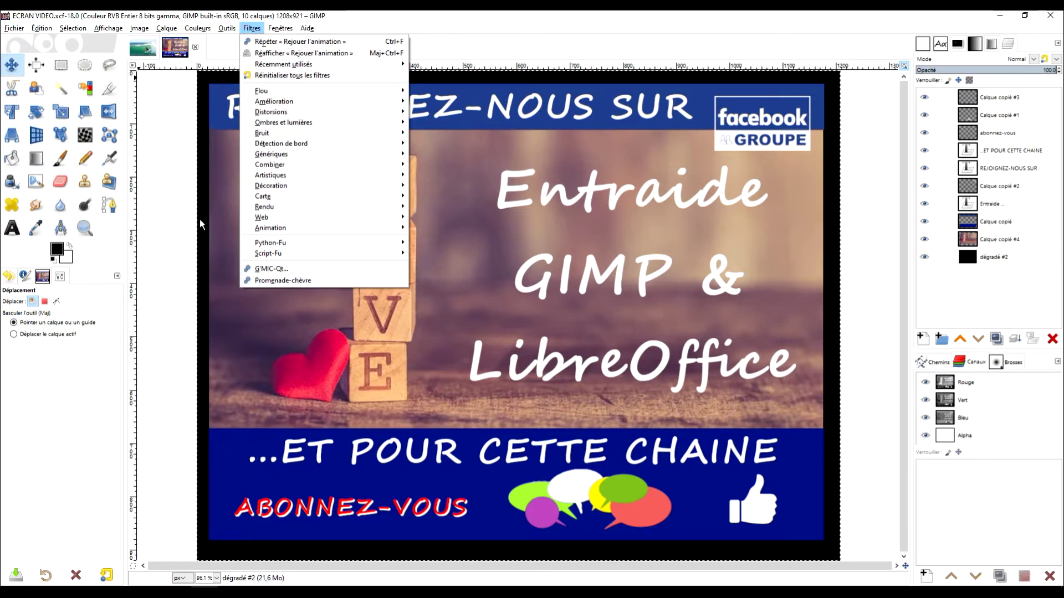
Show the Paths dialog in the lower dock, adding it if it is missing
{"action": "left_click", "coordinate": [175, 204]}
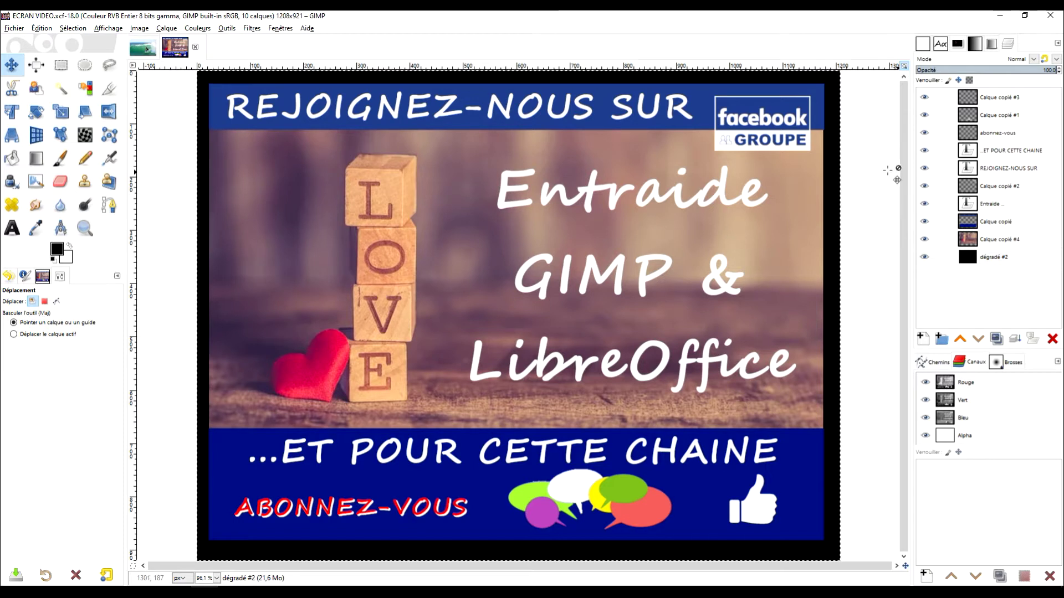
{"action": "left_click", "coordinate": [941, 364]}
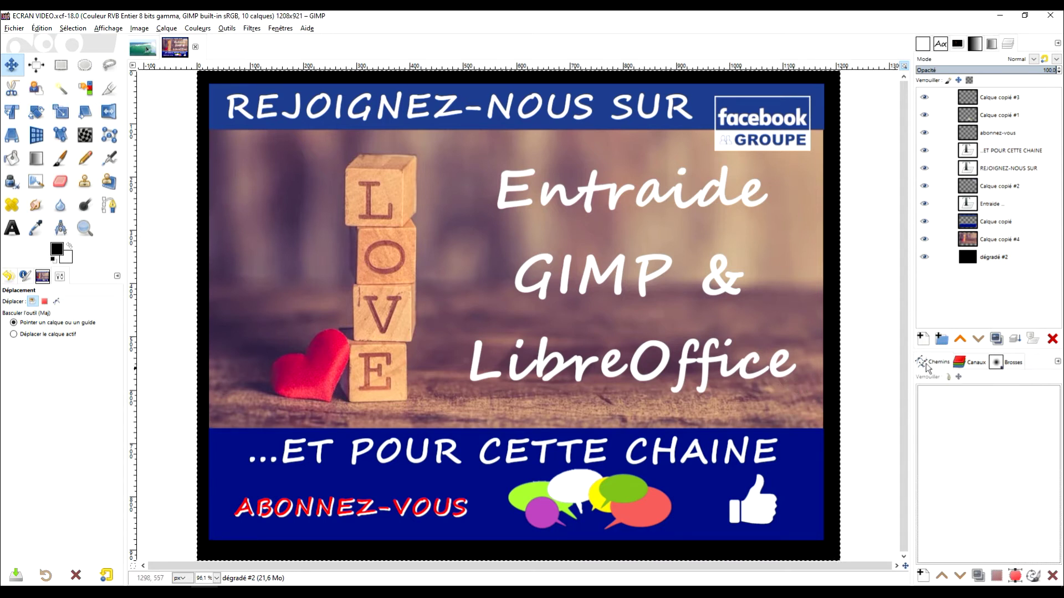
{"action": "left_click", "coordinate": [1058, 364]}
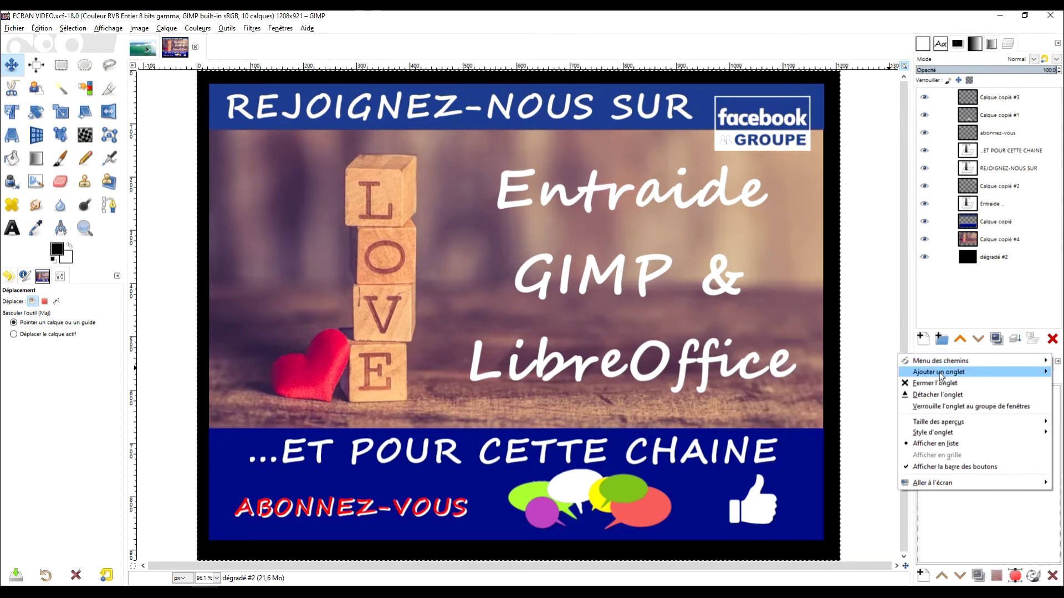
{"action": "mouse_move", "coordinate": [940, 376]}
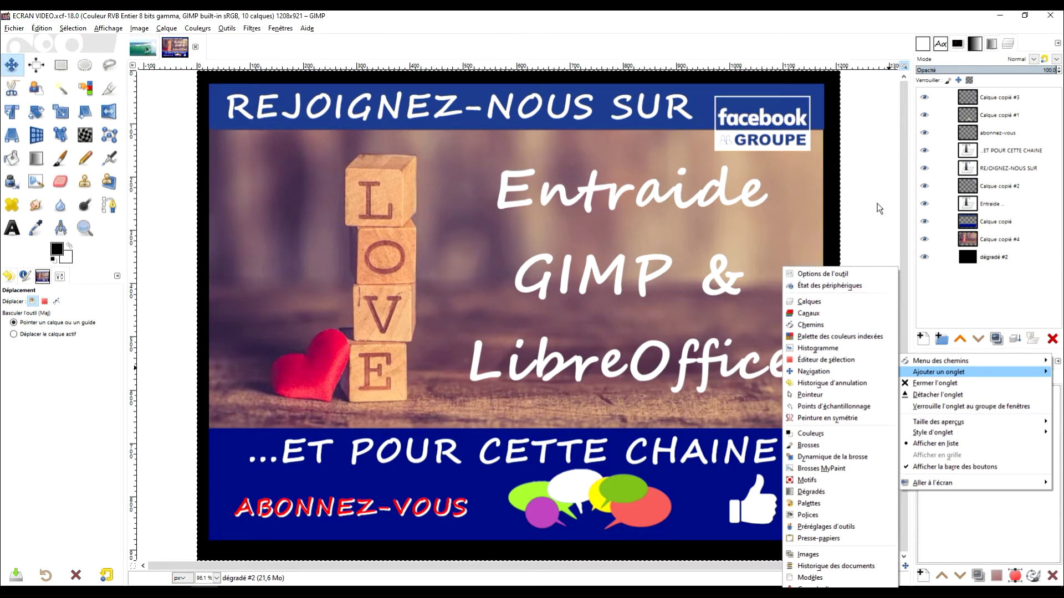
{"action": "left_click", "coordinate": [809, 325]}
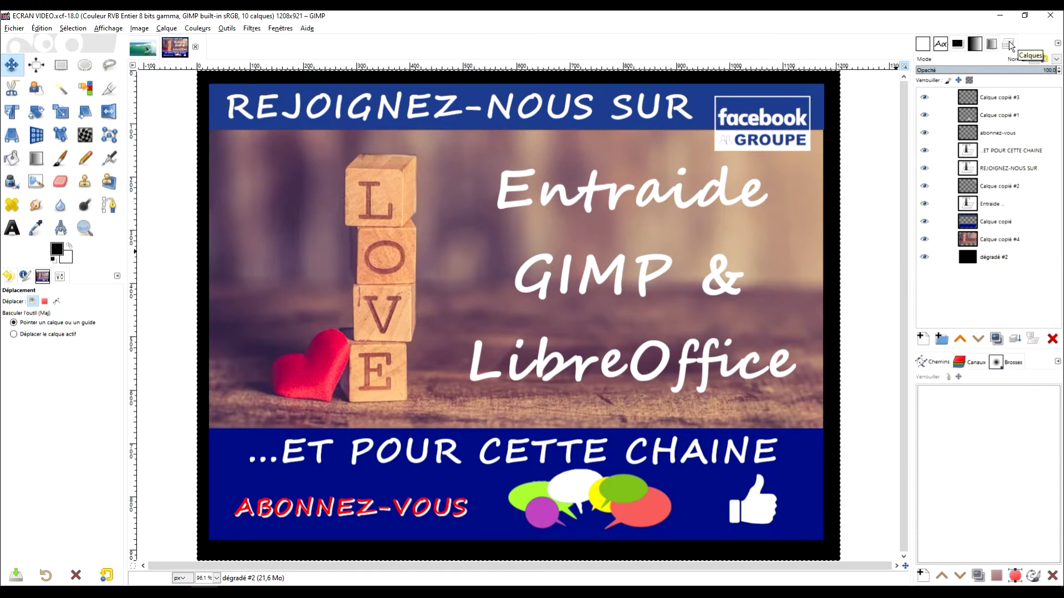
{"action": "left_click", "coordinate": [60, 278]}
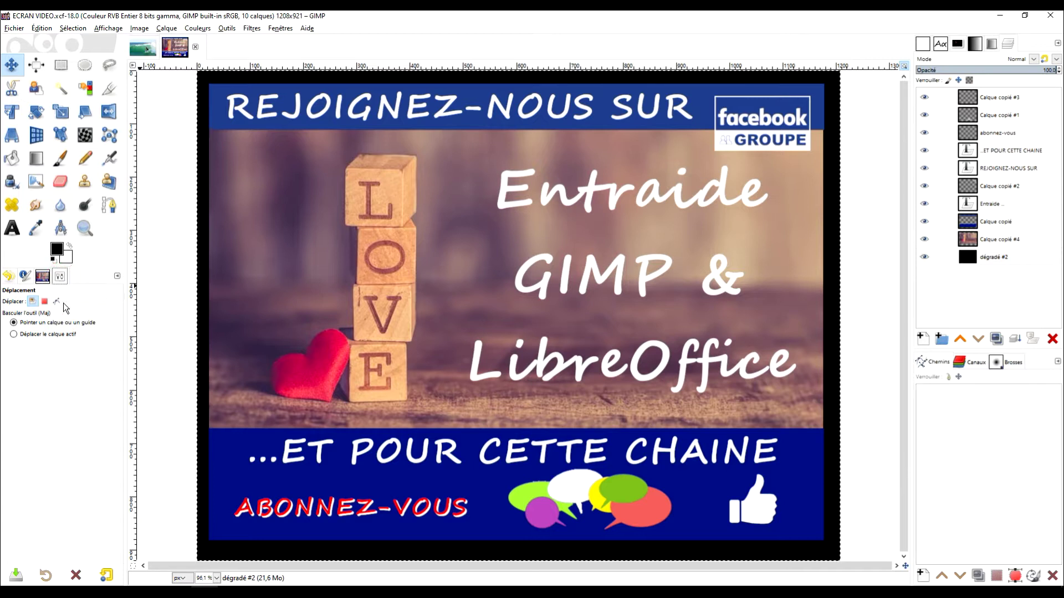
{"action": "left_click", "coordinate": [117, 275]}
{"action": "mouse_move", "coordinate": [181, 293]}
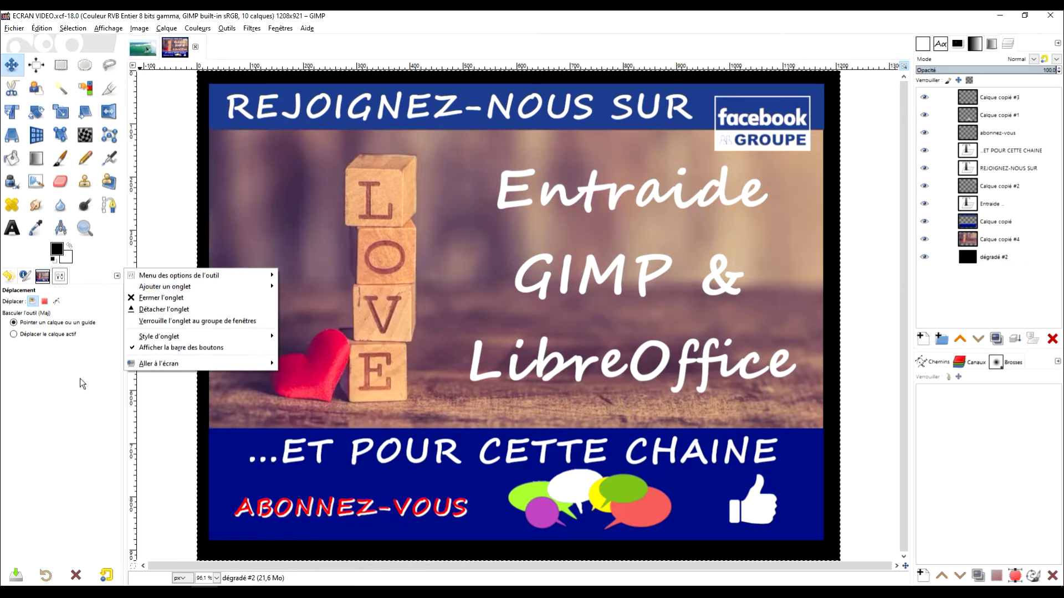
{"action": "left_click", "coordinate": [75, 356]}
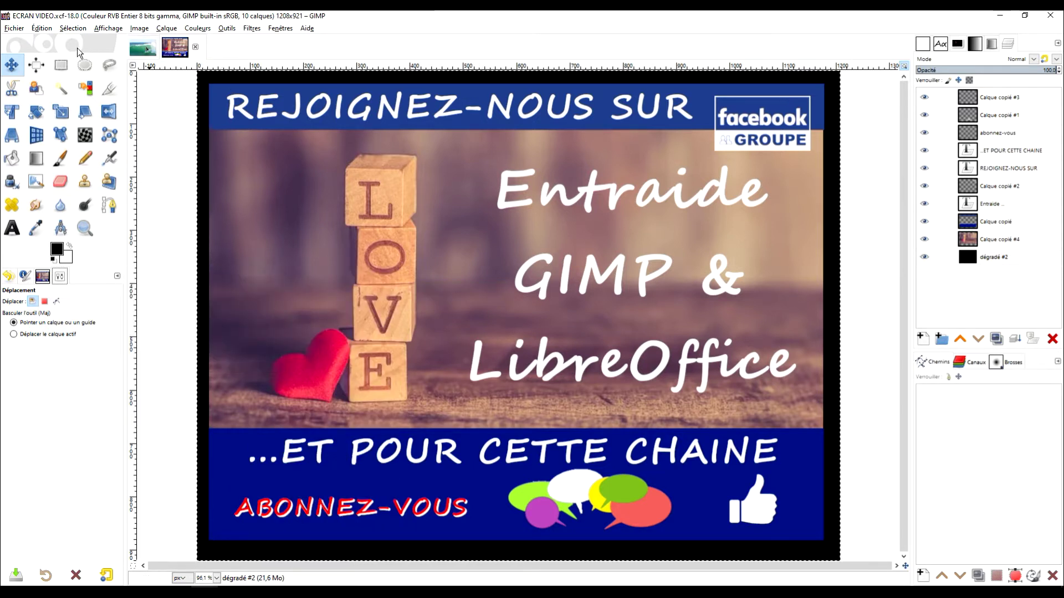
Switch to the surfer photo and add an alpha channel to the surfeuse layer
{"action": "left_click", "coordinate": [145, 48]}
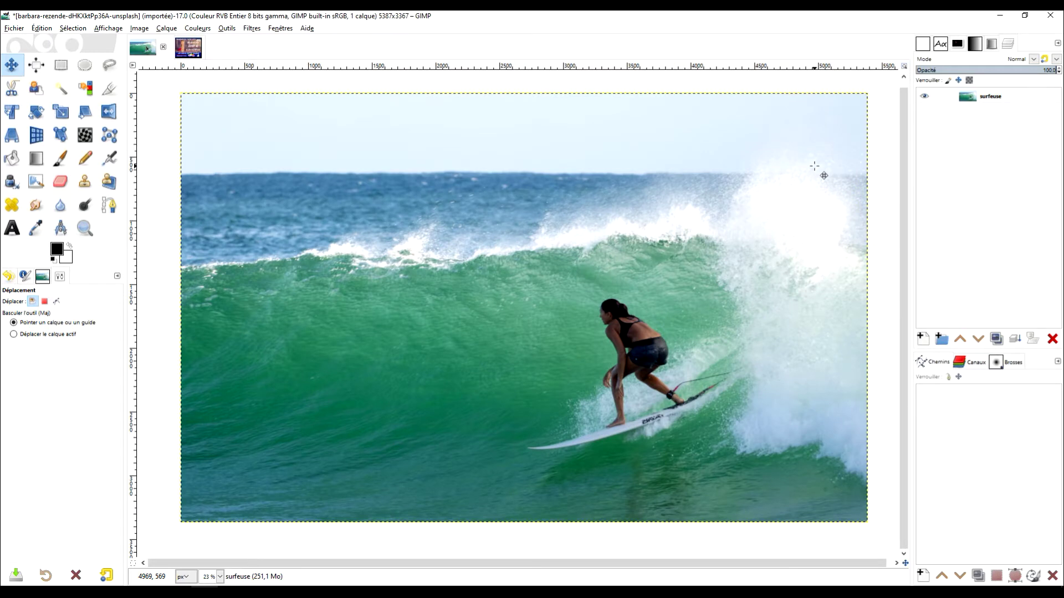
{"action": "right_click", "coordinate": [975, 102]}
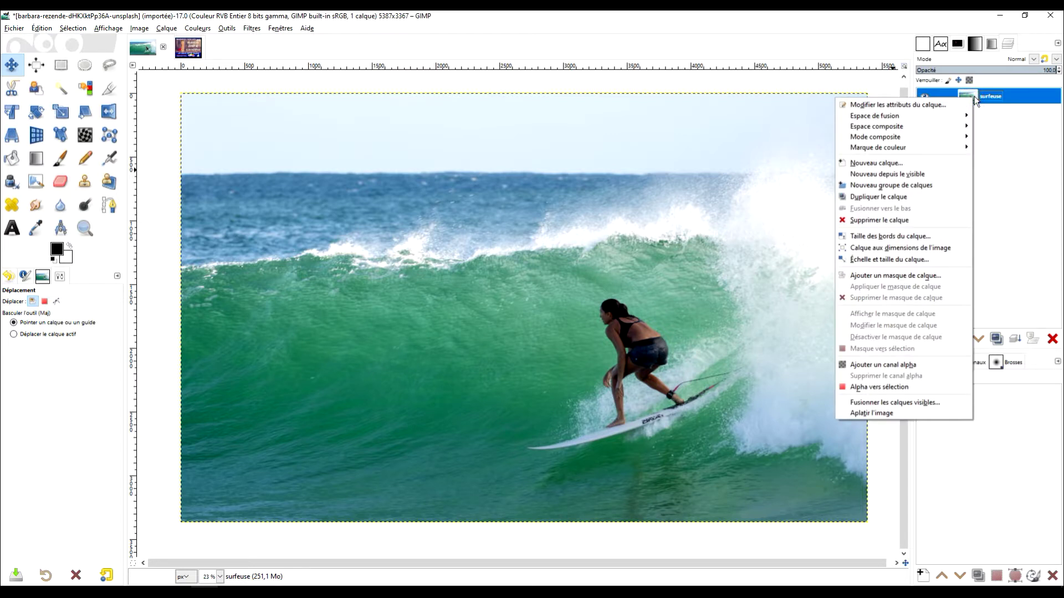
{"action": "left_click", "coordinate": [894, 364]}
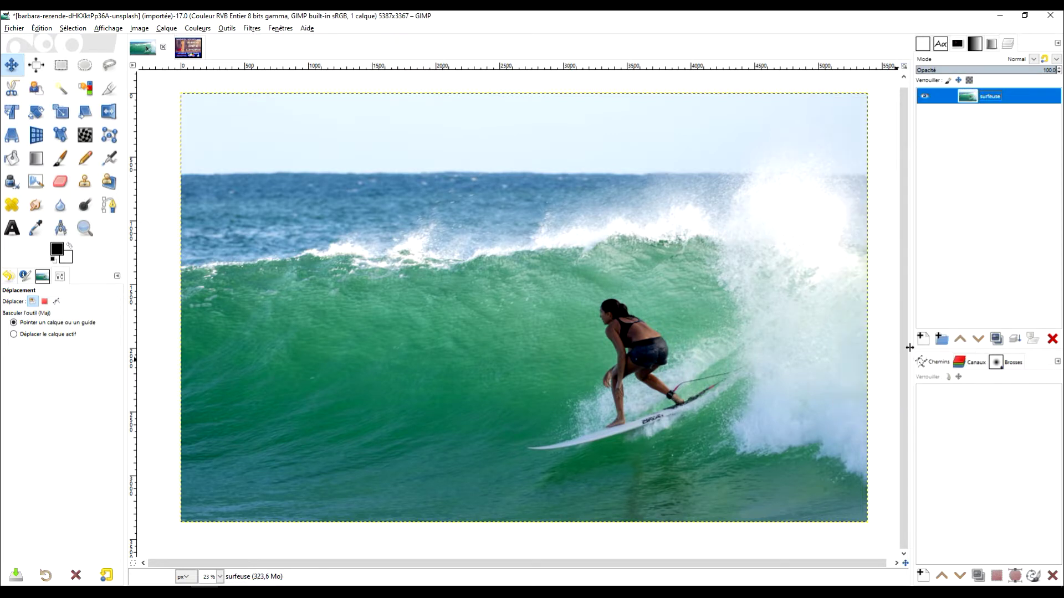
{"action": "left_click", "coordinate": [972, 123]}
{"action": "left_click", "coordinate": [940, 465]}
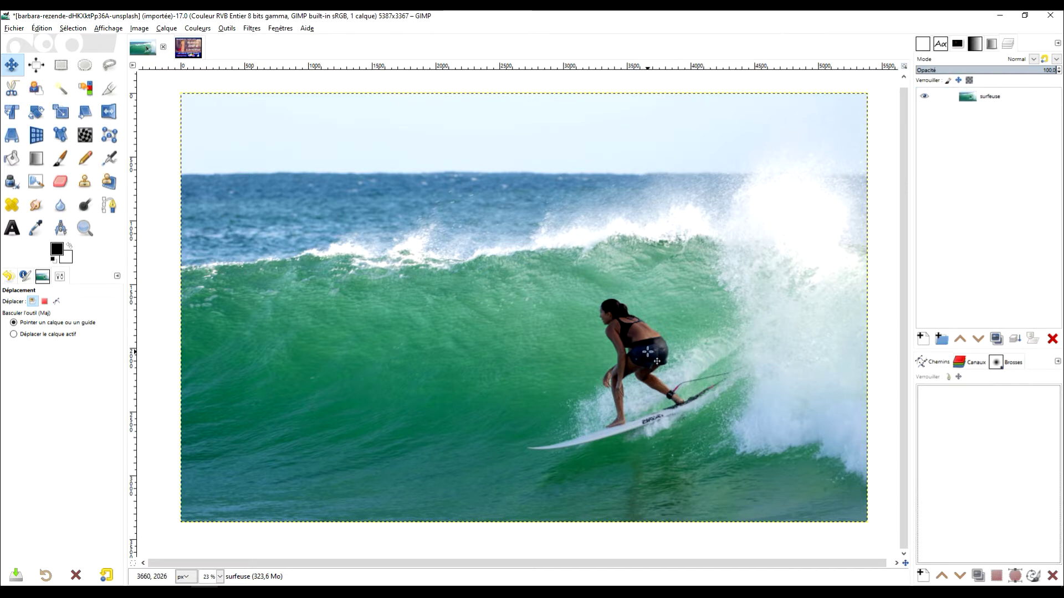
Start a path with the Paths tool at the surfboard's pointed nose and curve its first segment along the board's upper edge
{"action": "left_click", "coordinate": [111, 205]}
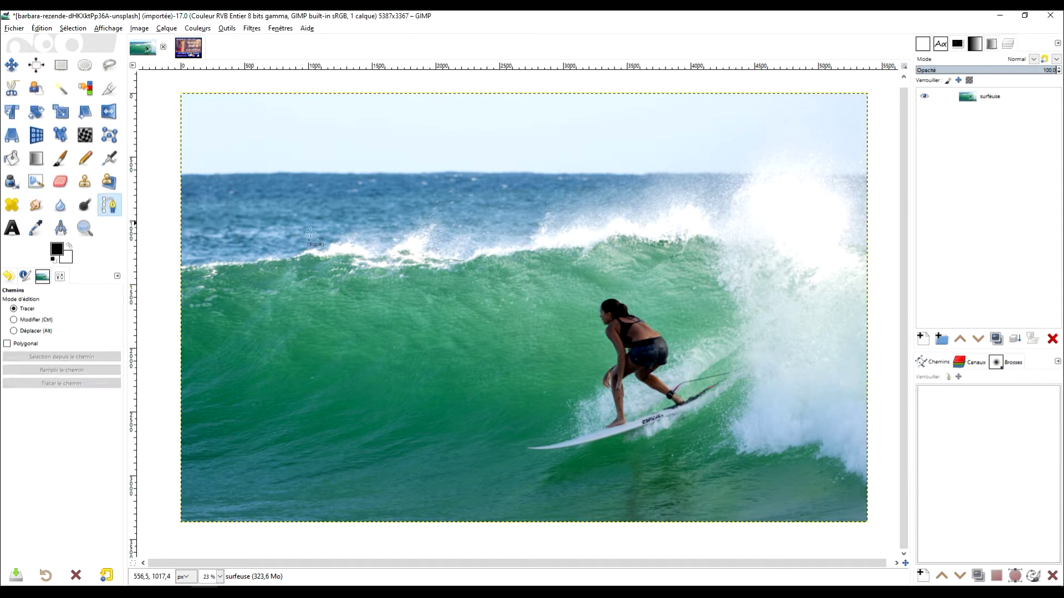
{"action": "key", "text": "1"}
{"action": "scroll", "coordinate": [500, 421], "scroll_direction": "down", "scroll_amount": 3}
{"action": "scroll", "coordinate": [507, 331], "scroll_direction": "left", "scroll_amount": 2}
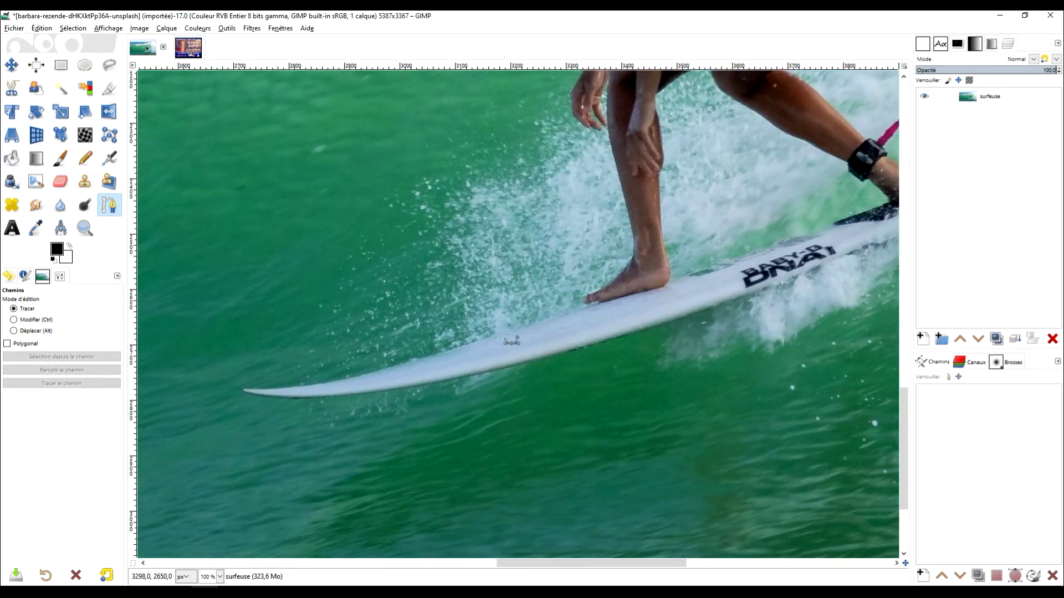
{"action": "scroll", "coordinate": [248, 395], "scroll_direction": "up", "scroll_amount": 5}
{"action": "left_click", "coordinate": [192, 364]}
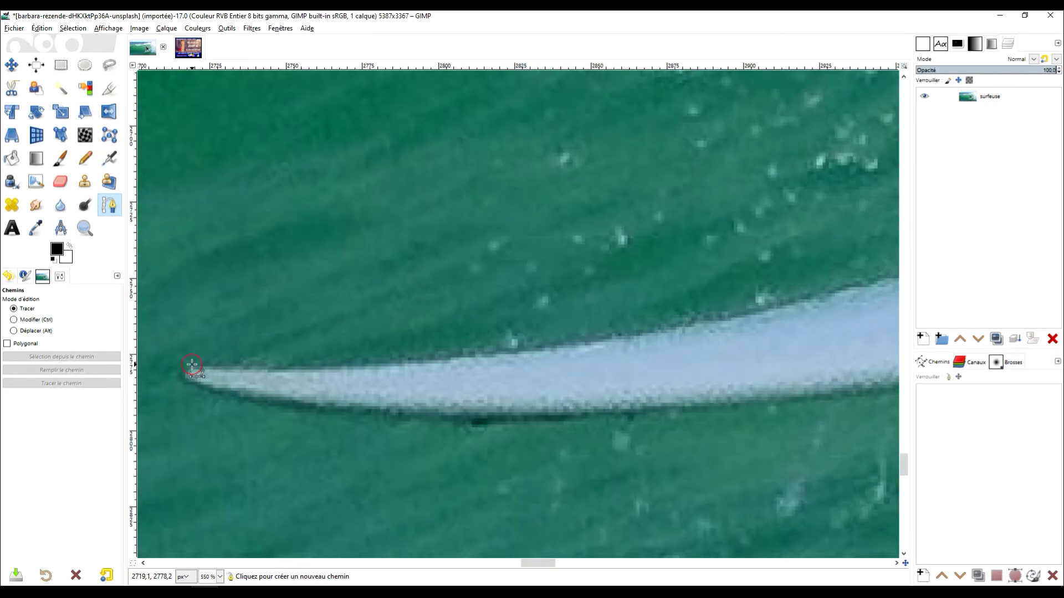
{"action": "left_click_drag", "start_coordinate": [612, 337], "coordinate": [758, 313]}
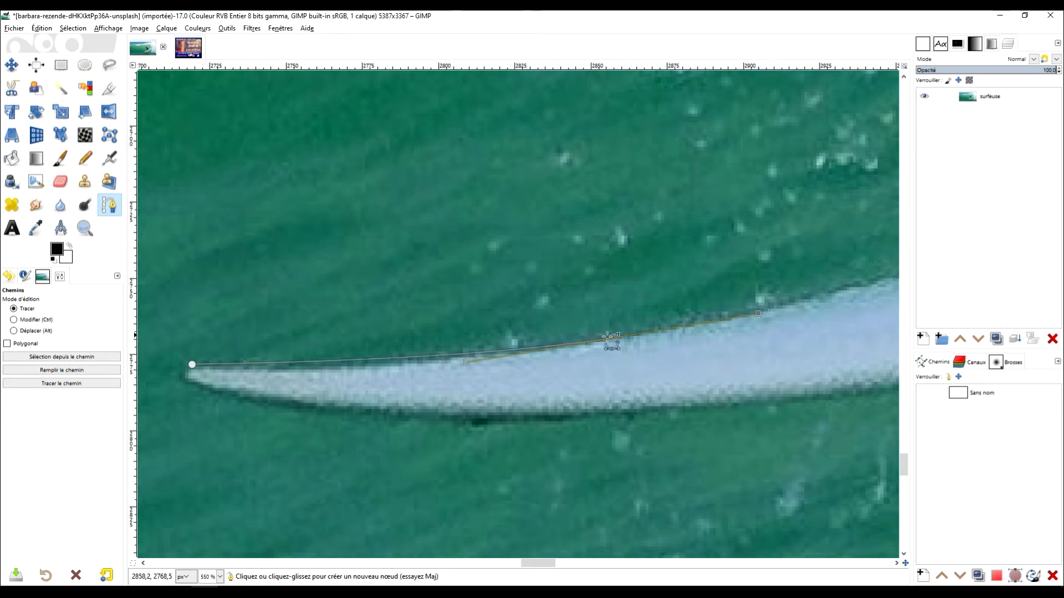
{"action": "left_click", "coordinate": [459, 363]}
{"action": "left_click_drag", "start_coordinate": [459, 363], "coordinate": [443, 380]}
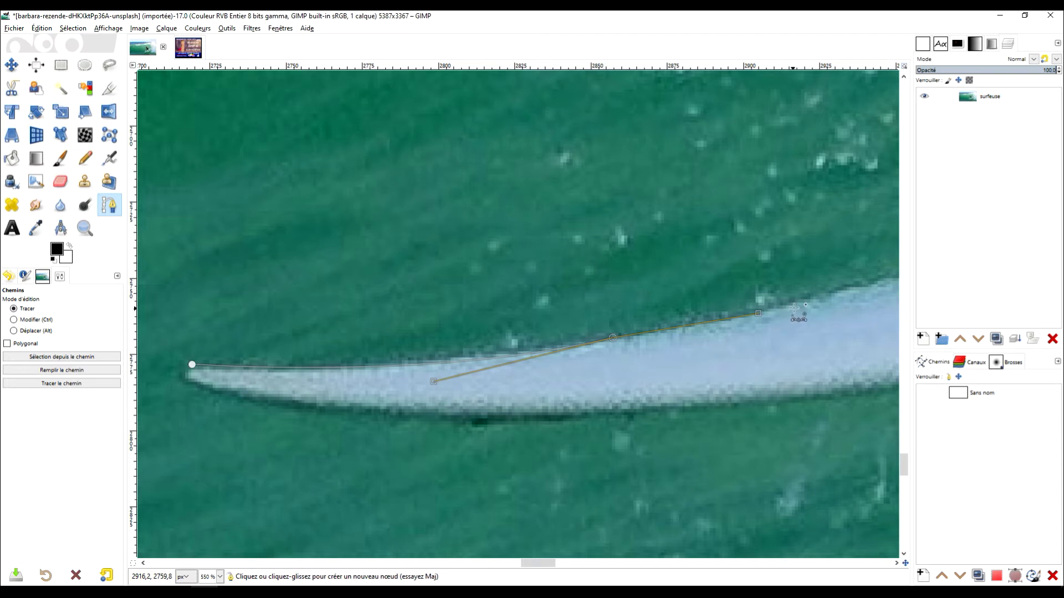
Extend the path along the surfboard's upper edge toward the surfer's front foot
{"action": "left_click_drag", "start_coordinate": [795, 313], "coordinate": [292, 425]}
{"action": "left_click_drag", "start_coordinate": [707, 301], "coordinate": [270, 433]}
{"action": "left_click", "coordinate": [294, 420]}
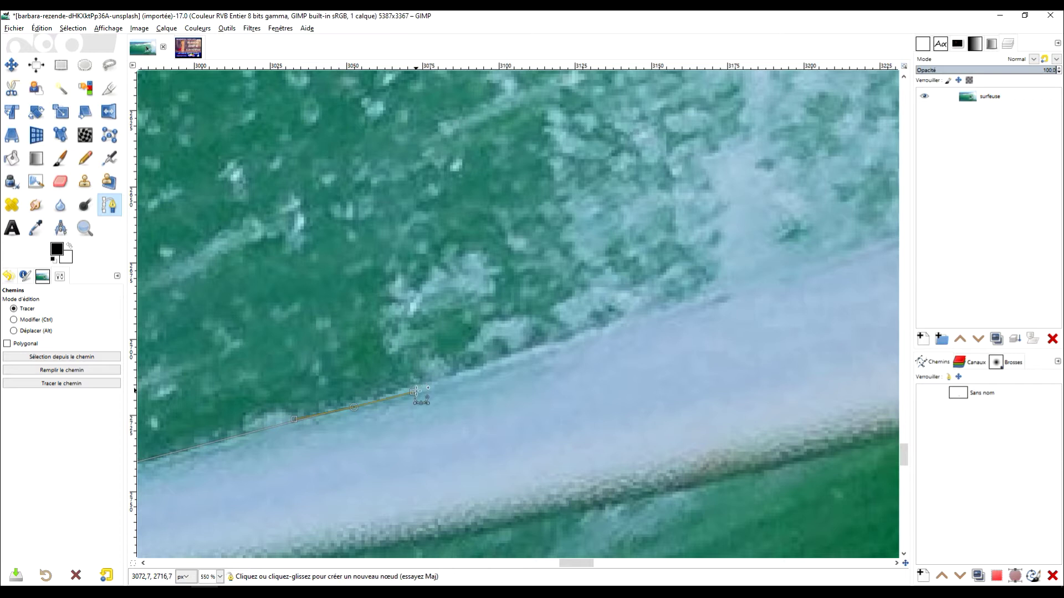
{"action": "scroll", "coordinate": [613, 416], "scroll_direction": "right", "scroll_amount": 5}
{"action": "scroll", "coordinate": [613, 416], "scroll_direction": "up", "scroll_amount": 4}
{"action": "left_click", "coordinate": [733, 381]}
{"action": "scroll", "coordinate": [456, 459], "scroll_direction": "right", "scroll_amount": 10}
{"action": "scroll", "coordinate": [457, 459], "scroll_direction": "up", "scroll_amount": 4}
Trace the path closely around the toes of the front foot where they meet the board
{"action": "left_click", "coordinate": [551, 459]}
{"action": "left_click", "coordinate": [626, 433]}
{"action": "left_click", "coordinate": [666, 418]}
{"action": "left_click", "coordinate": [662, 410]}
{"action": "left_click", "coordinate": [633, 417]}
{"action": "left_click", "coordinate": [607, 427]}
{"action": "left_click", "coordinate": [588, 422]}
{"action": "left_click", "coordinate": [579, 411]}
{"action": "left_click", "coordinate": [590, 390]}
{"action": "left_click", "coordinate": [618, 373]}
Continue the path over the front foot's instep and ankle onto the lower shin with curved segments
{"action": "scroll", "coordinate": [585, 414], "scroll_direction": "up", "scroll_amount": 2}
{"action": "scroll", "coordinate": [585, 414], "scroll_direction": "right", "scroll_amount": 3}
{"action": "left_click_drag", "start_coordinate": [495, 437], "coordinate": [520, 424]}
{"action": "left_click_drag", "start_coordinate": [570, 392], "coordinate": [609, 378]}
{"action": "scroll", "coordinate": [637, 361], "scroll_direction": "up", "scroll_amount": 2}
{"action": "scroll", "coordinate": [587, 409], "scroll_direction": "right", "scroll_amount": 2}
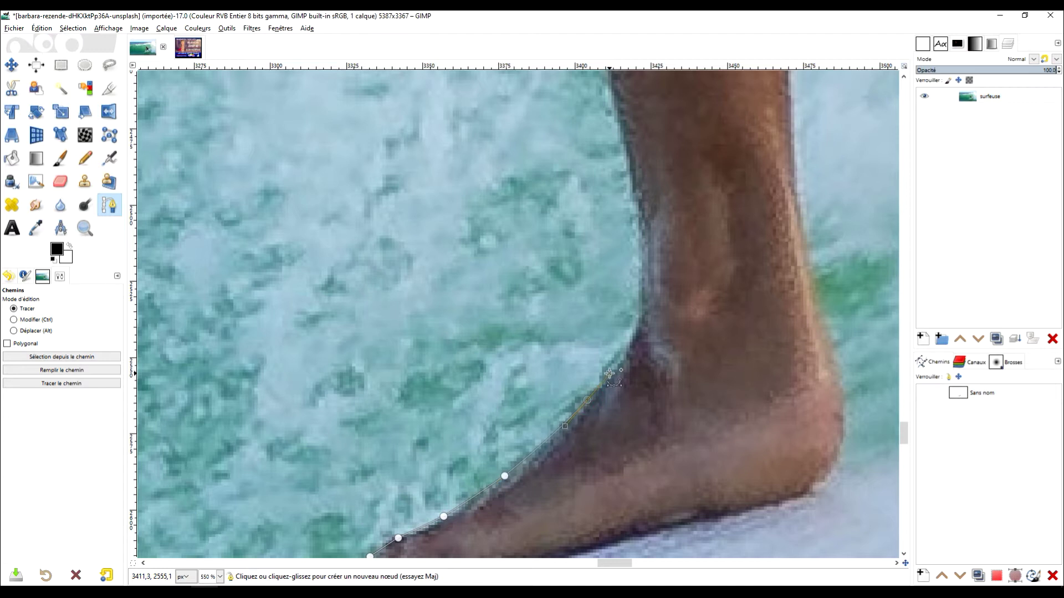
{"action": "scroll", "coordinate": [701, 313], "scroll_direction": "up", "scroll_amount": 2}
{"action": "scroll", "coordinate": [701, 313], "scroll_direction": "right", "scroll_amount": 1}
{"action": "left_click_drag", "start_coordinate": [601, 414], "coordinate": [618, 399]}
{"action": "scroll", "coordinate": [686, 419], "scroll_direction": "up", "scroll_amount": 3}
{"action": "scroll", "coordinate": [685, 419], "scroll_direction": "left", "scroll_amount": 1}
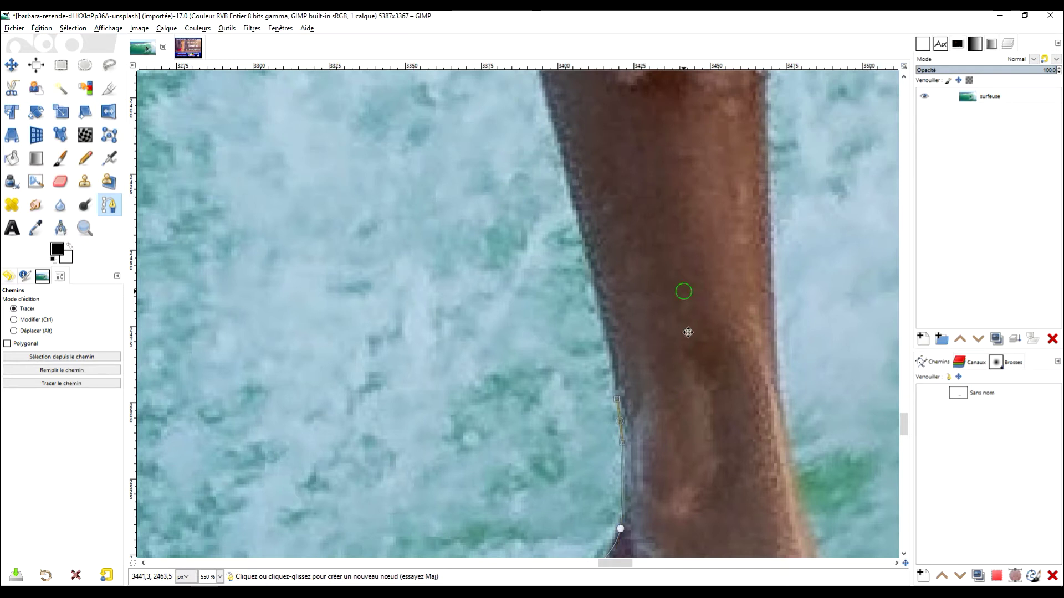
Extend the path up the front leg and around the fingers of the hanging hand, including the gap between them
{"action": "scroll", "coordinate": [684, 294], "scroll_direction": "up", "scroll_amount": 3}
{"action": "scroll", "coordinate": [684, 294], "scroll_direction": "left", "scroll_amount": 1}
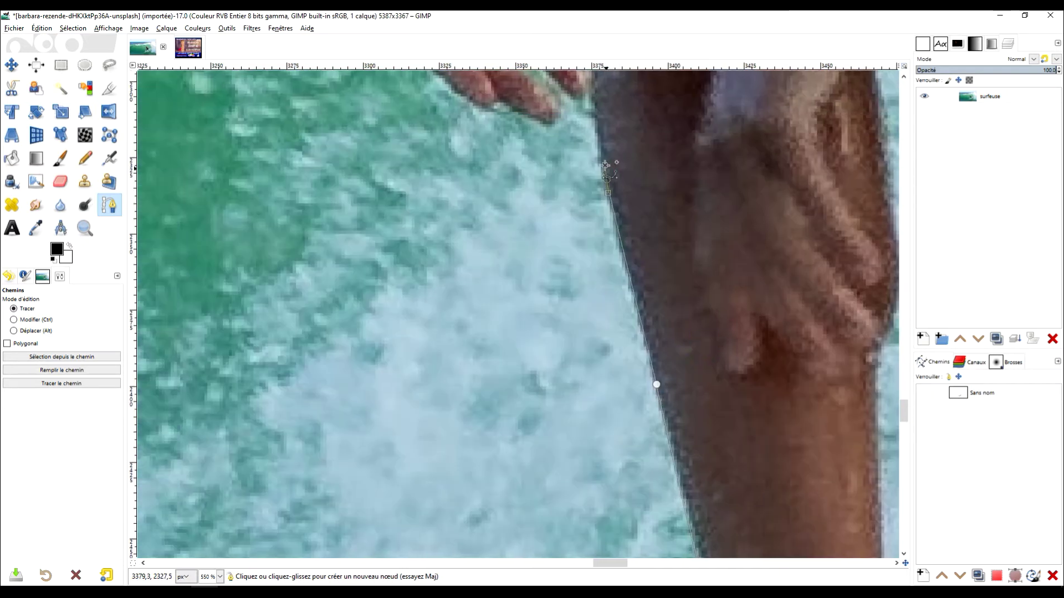
{"action": "scroll", "coordinate": [544, 309], "scroll_direction": "up", "scroll_amount": 6}
{"action": "left_click", "coordinate": [545, 308]}
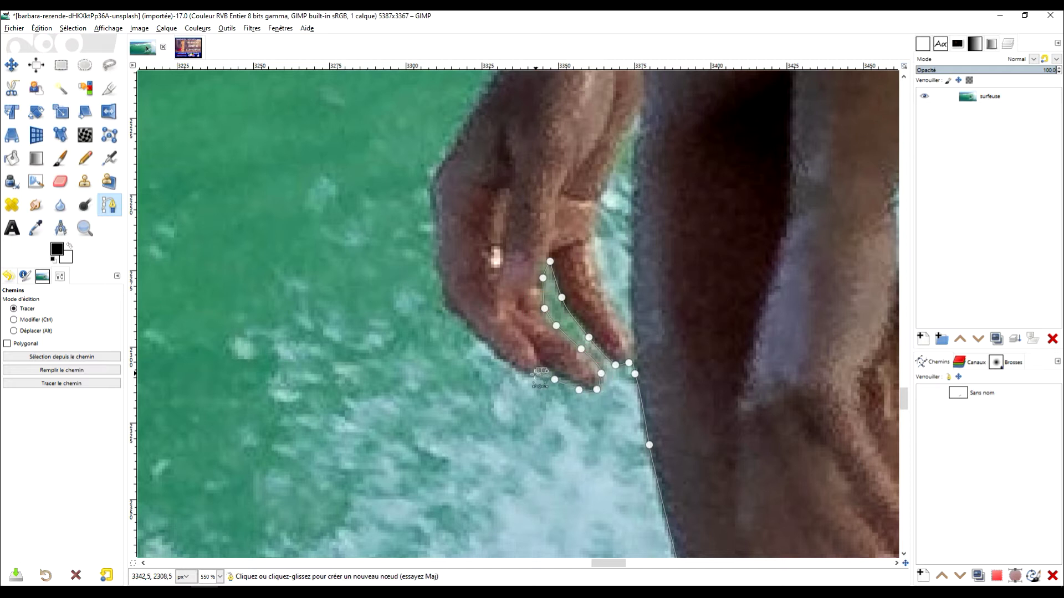
Continue the path around the back of the hand and up the arm and shoulder to the chin
{"action": "scroll", "coordinate": [545, 309], "scroll_direction": "up", "scroll_amount": 2}
{"action": "scroll", "coordinate": [545, 309], "scroll_direction": "left", "scroll_amount": 4}
{"action": "left_click", "coordinate": [607, 306]}
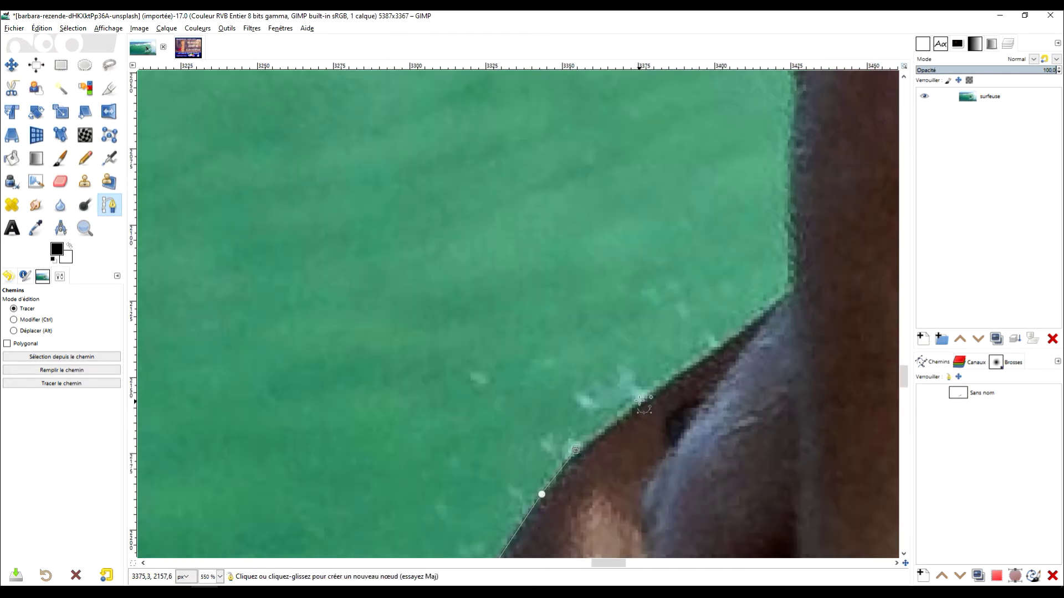
{"action": "scroll", "coordinate": [642, 402], "scroll_direction": "up", "scroll_amount": 5}
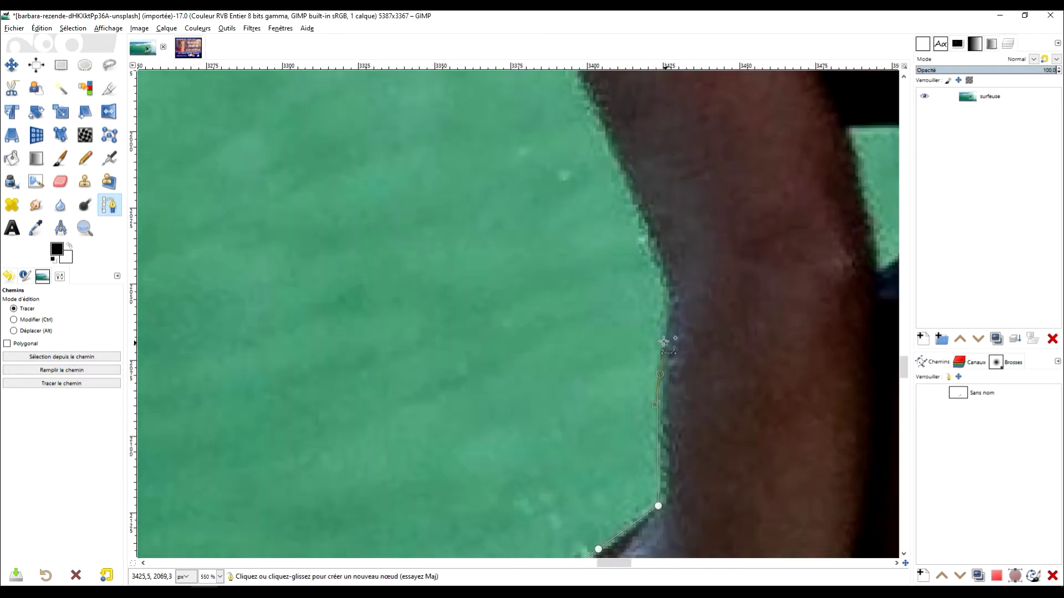
{"action": "left_click", "coordinate": [665, 361]}
{"action": "scroll", "coordinate": [665, 361], "scroll_direction": "up", "scroll_amount": 2}
{"action": "left_click", "coordinate": [665, 337]}
{"action": "scroll", "coordinate": [693, 256], "scroll_direction": "up", "scroll_amount": 2}
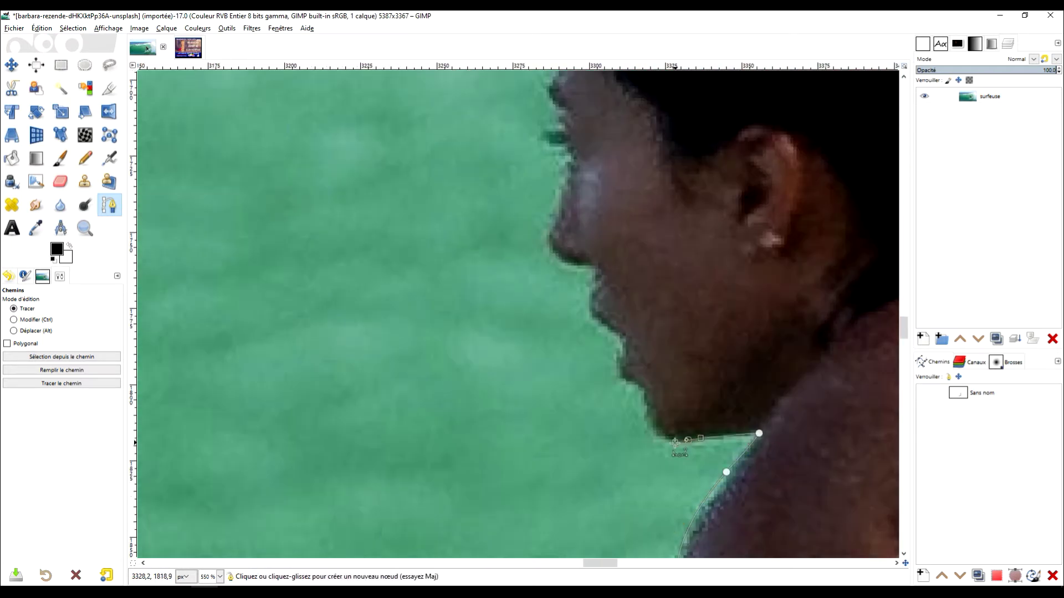
Trace the surfer's face profile from the chin past the lips, nose and eyelashes to the forehead
{"action": "scroll", "coordinate": [720, 332], "scroll_direction": "up", "scroll_amount": 2}
{"action": "scroll", "coordinate": [720, 383], "scroll_direction": "up", "scroll_amount": 4}
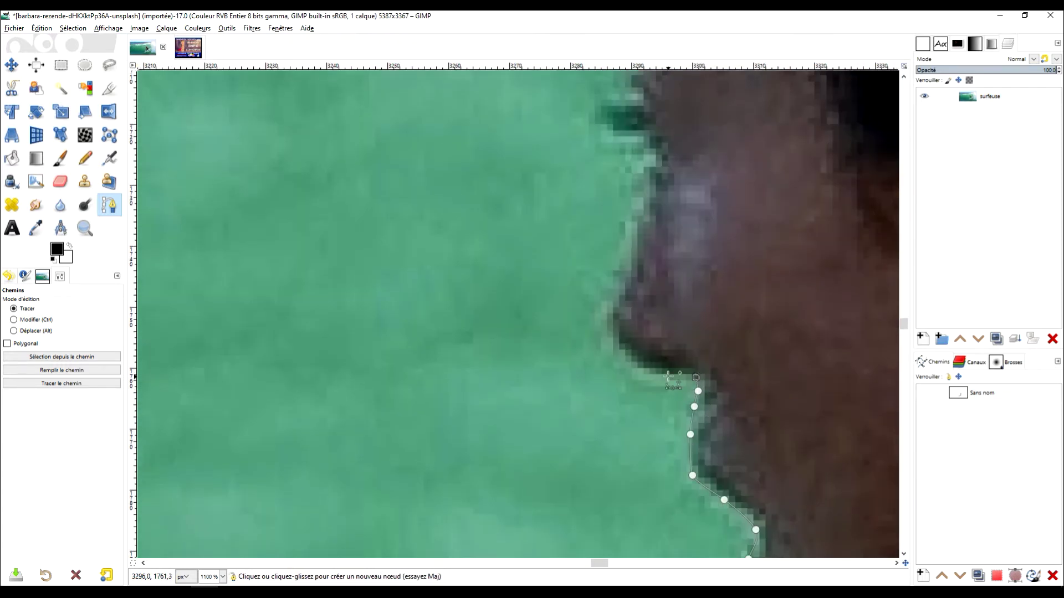
{"action": "scroll", "coordinate": [721, 387], "scroll_direction": "left", "scroll_amount": 2}
{"action": "scroll", "coordinate": [731, 455], "scroll_direction": "up", "scroll_amount": 3}
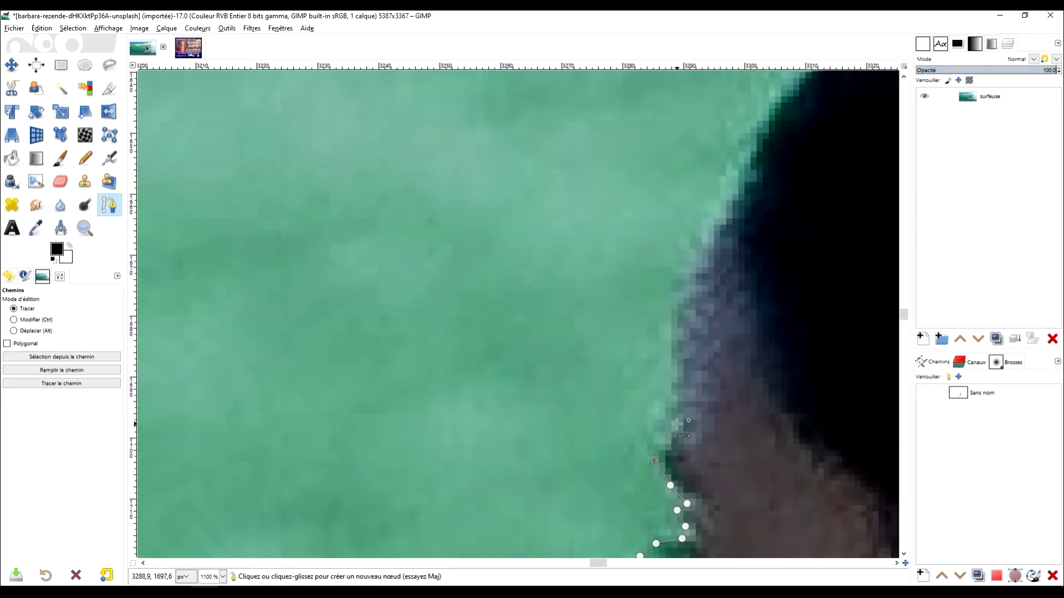
Continue the path from the forehead over the top of the head to the hair bun
{"action": "scroll", "coordinate": [728, 427], "scroll_direction": "right", "scroll_amount": 5}
{"action": "scroll", "coordinate": [729, 428], "scroll_direction": "up", "scroll_amount": 3}
{"action": "left_click", "coordinate": [418, 510]}
{"action": "scroll", "coordinate": [418, 511], "scroll_direction": "right", "scroll_amount": 3}
{"action": "left_click", "coordinate": [346, 289]}
{"action": "left_click_drag", "start_coordinate": [471, 286], "coordinate": [494, 286]}
{"action": "left_click", "coordinate": [600, 321]}
{"action": "left_click", "coordinate": [745, 399]}
{"action": "left_click_drag", "start_coordinate": [824, 482], "coordinate": [840, 515]}
Trace the bun, back, shorts, rear leg, leash and the board's lower edge, and close the path at the board's nose
{"action": "scroll", "coordinate": [831, 499], "scroll_direction": "right", "scroll_amount": 6}
{"action": "scroll", "coordinate": [831, 499], "scroll_direction": "down", "scroll_amount": 6}
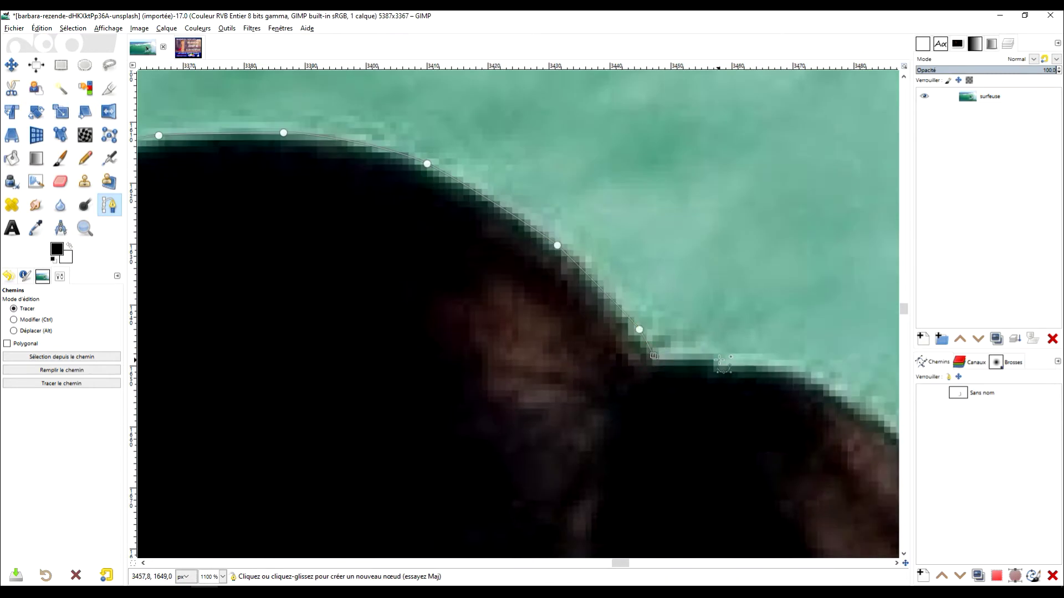
{"action": "left_click", "coordinate": [507, 213]}
{"action": "left_click", "coordinate": [535, 284]}
{"action": "left_click_drag", "start_coordinate": [577, 368], "coordinate": [590, 378]}
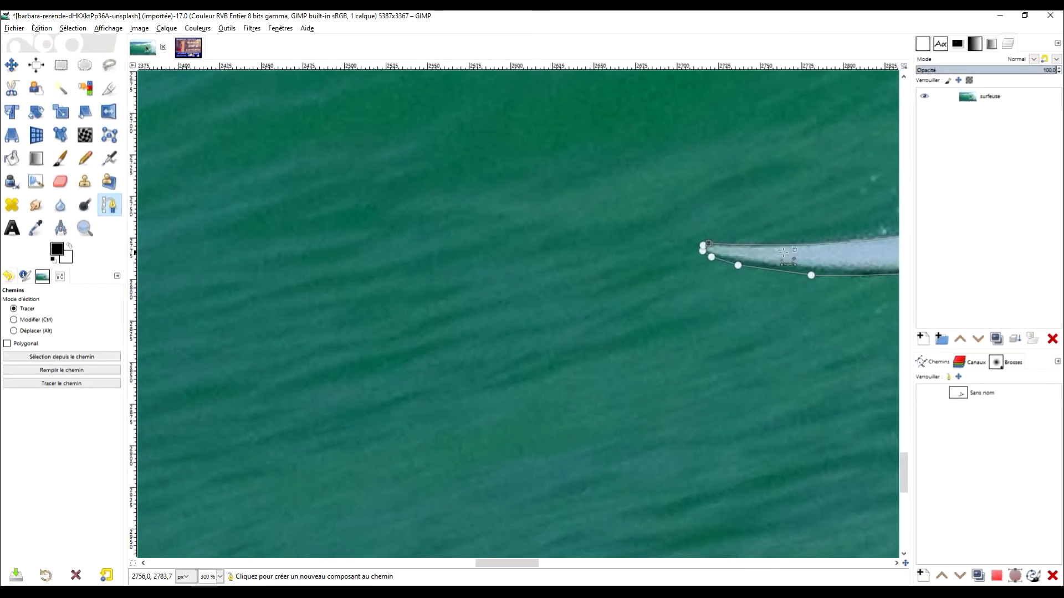
Start a second path component at the front foot's heel and trace up the back of the lower leg
{"action": "scroll", "coordinate": [434, 324], "scroll_direction": "down", "scroll_amount": 5, "text": "ctrl"}
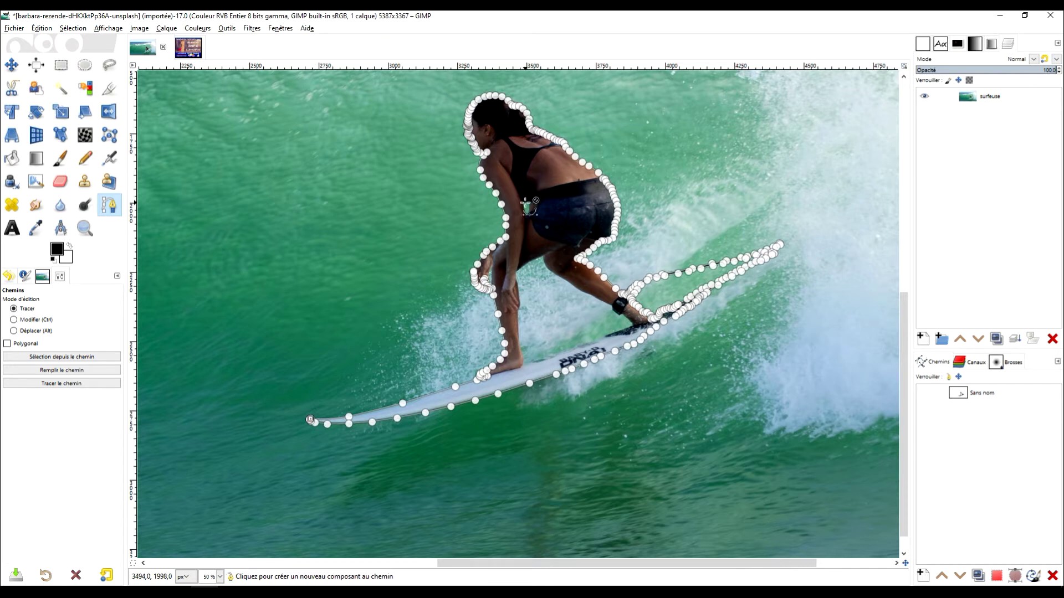
{"action": "scroll", "coordinate": [529, 204], "scroll_direction": "up", "scroll_amount": 3, "text": "ctrl"}
{"action": "scroll", "coordinate": [576, 312], "scroll_direction": "down", "scroll_amount": 3, "text": "ctrl"}
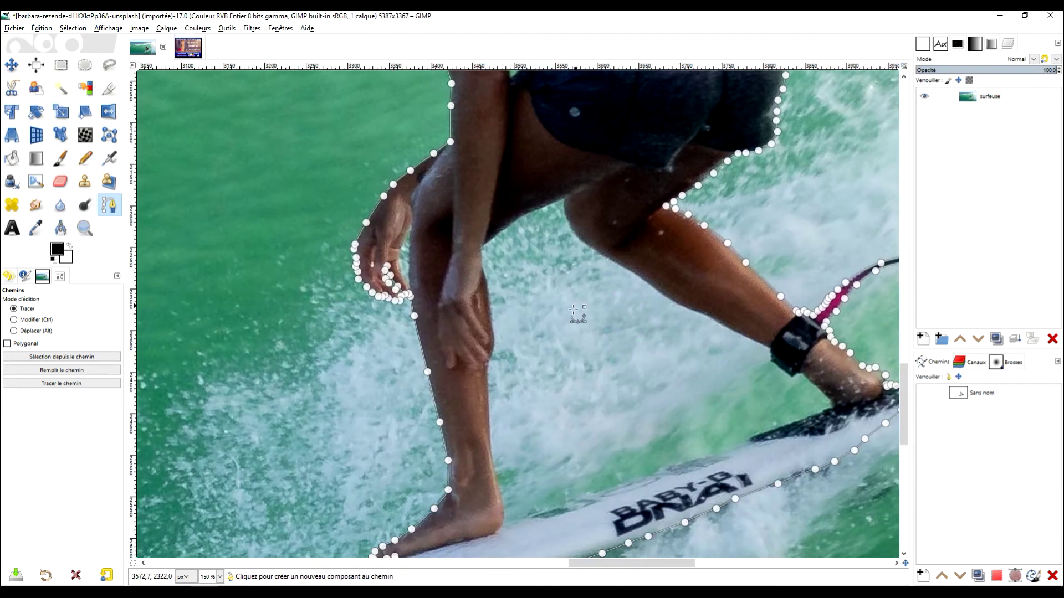
{"action": "scroll", "coordinate": [574, 310], "scroll_direction": "up", "scroll_amount": 4, "text": "ctrl"}
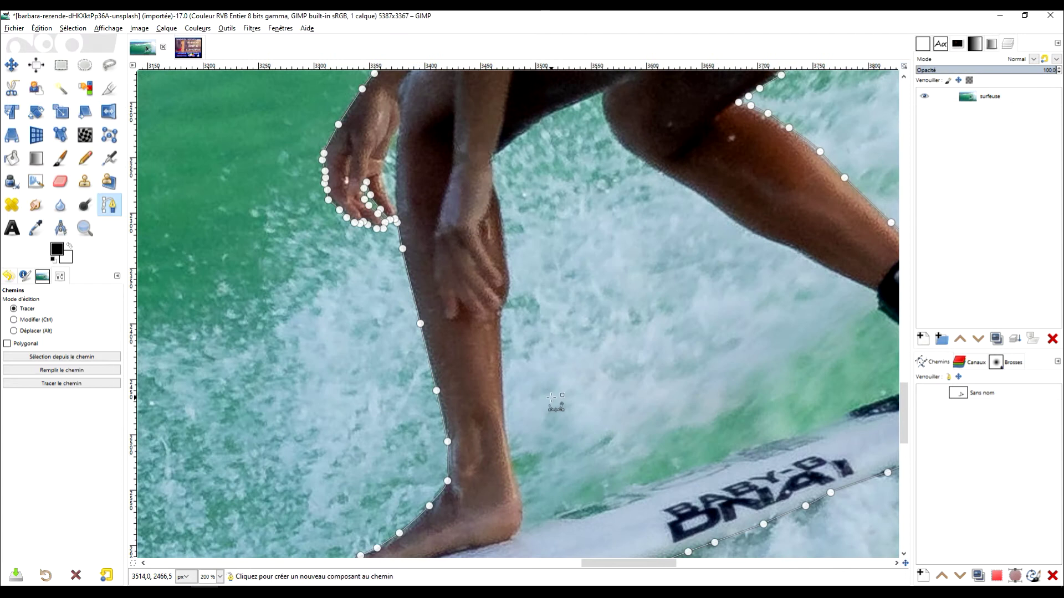
{"action": "scroll", "coordinate": [557, 469], "scroll_direction": "up", "scroll_amount": 4, "text": "ctrl"}
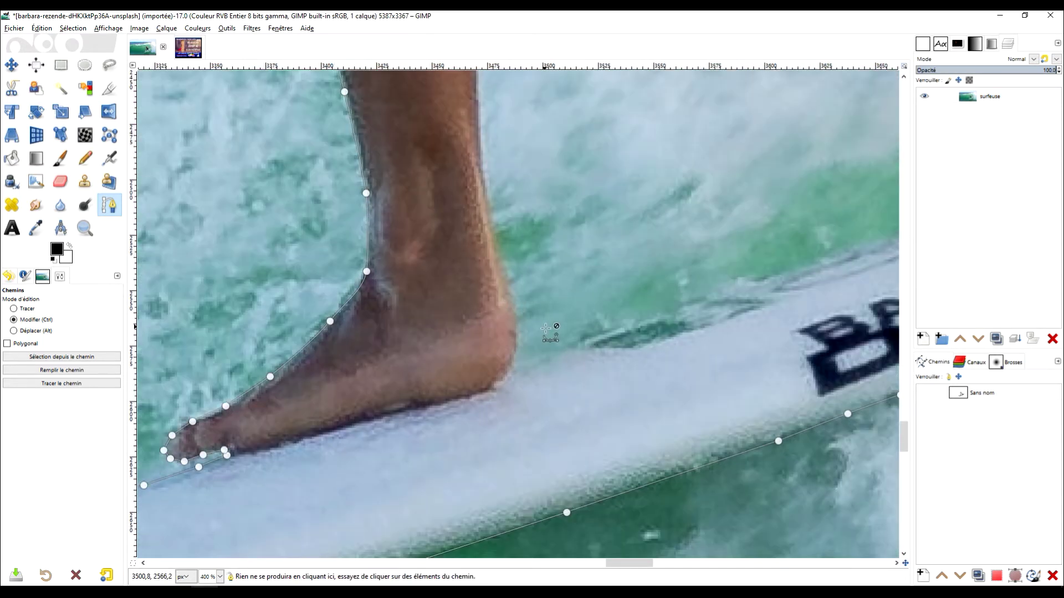
{"action": "scroll", "coordinate": [545, 328], "scroll_direction": "down", "scroll_amount": 4, "text": "ctrl"}
{"action": "scroll", "coordinate": [554, 314], "scroll_direction": "up", "scroll_amount": 3, "text": "ctrl"}
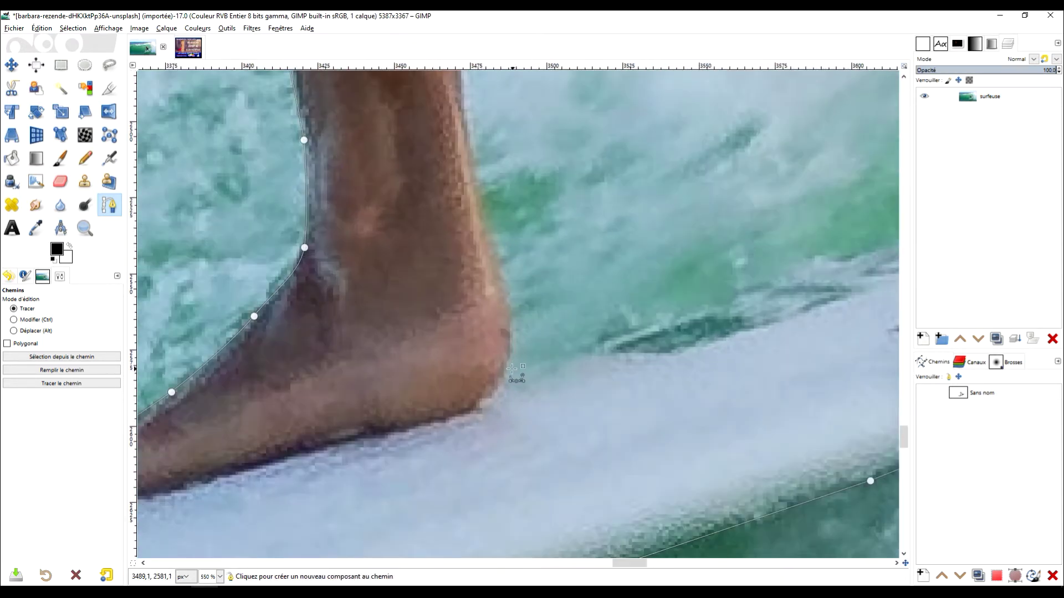
{"action": "left_click", "coordinate": [509, 371]}
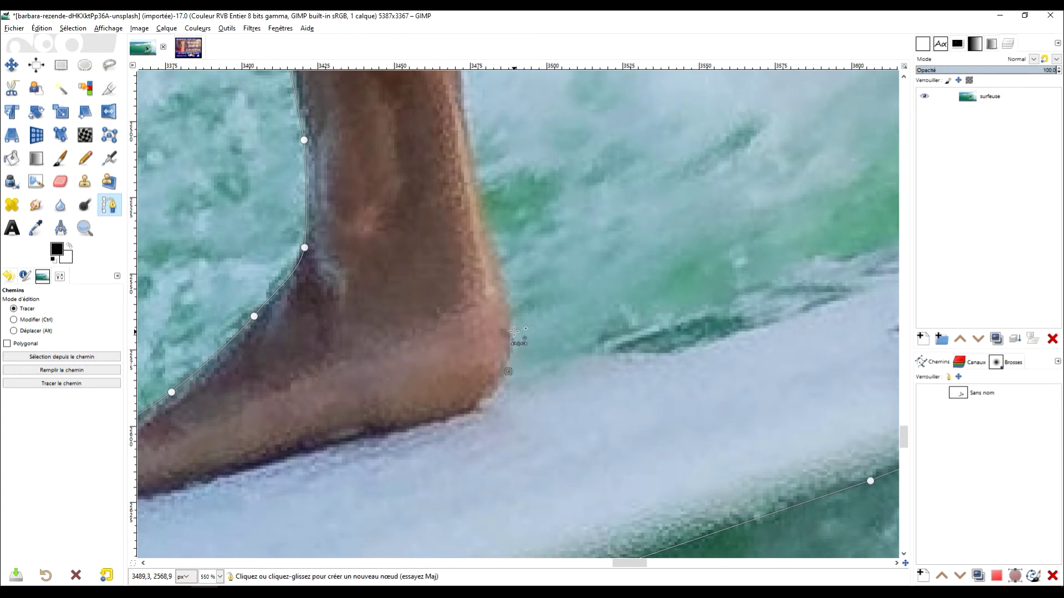
{"action": "scroll", "coordinate": [559, 239], "scroll_direction": "up", "scroll_amount": 15}
{"action": "scroll", "coordinate": [558, 238], "scroll_direction": "left", "scroll_amount": 3}
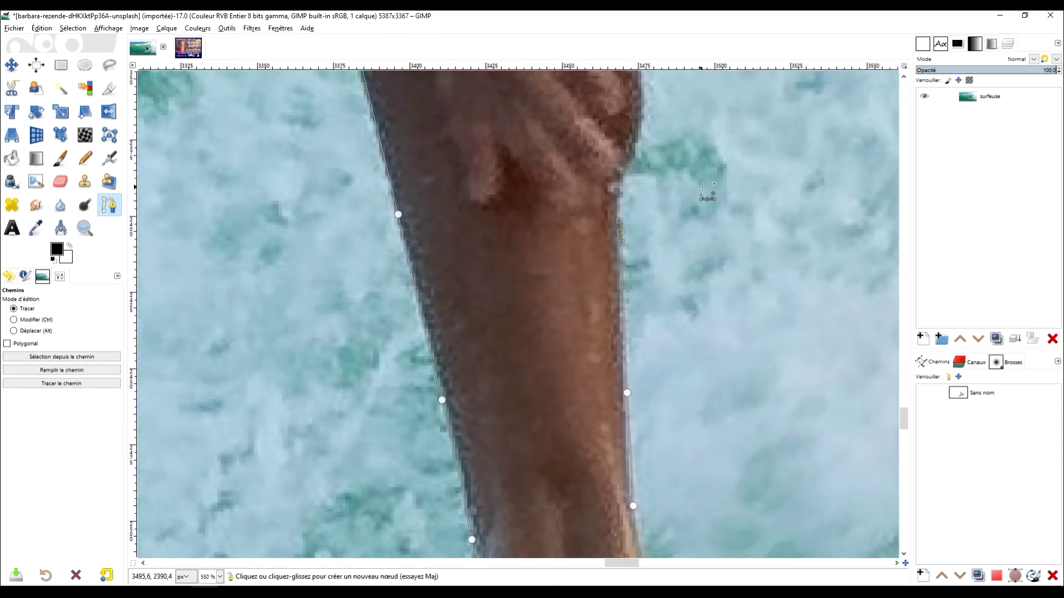
Trace the rest of the gap between the legs: past the hand, under the thigh, down the rear leg and along the board's upper edge
{"action": "left_click", "coordinate": [710, 362]}
{"action": "scroll", "coordinate": [792, 344], "scroll_direction": "right", "scroll_amount": 10}
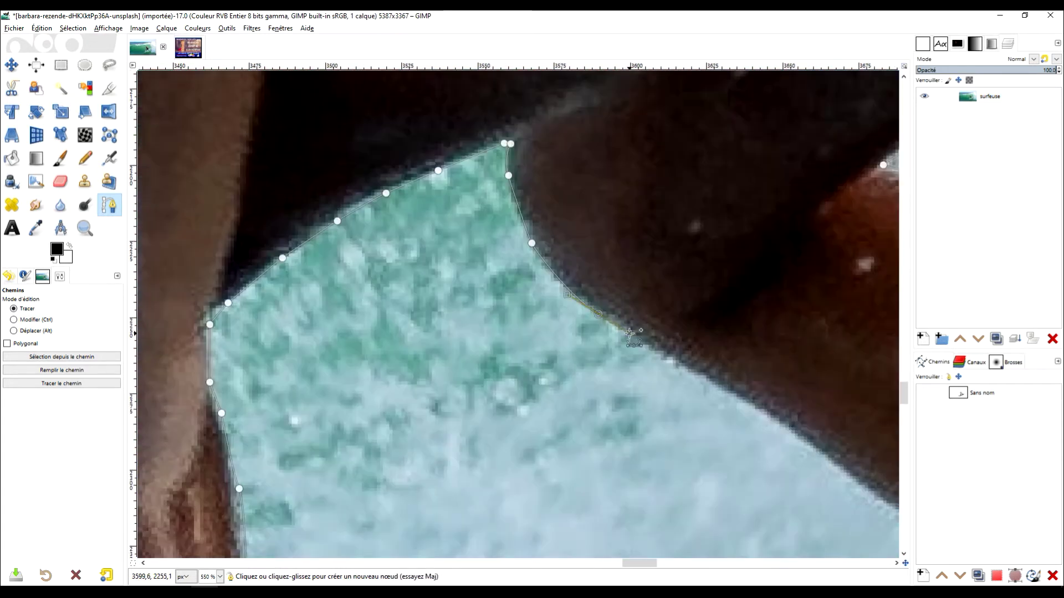
{"action": "left_click", "coordinate": [598, 339]}
{"action": "left_click", "coordinate": [671, 392]}
{"action": "scroll", "coordinate": [677, 421], "scroll_direction": "down", "scroll_amount": 3}
{"action": "scroll", "coordinate": [785, 463], "scroll_direction": "down", "scroll_amount": 10}
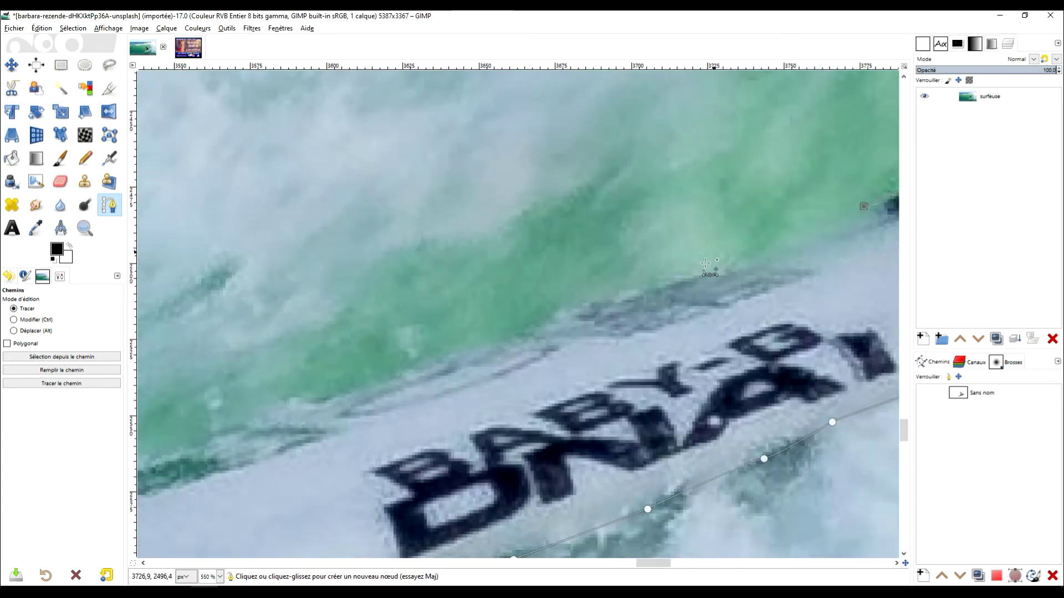
Trace the small green gap between the surfer's arm and waist as a separate closed path component
{"action": "scroll", "coordinate": [268, 414], "scroll_direction": "up", "scroll_amount": 3}
{"action": "scroll", "coordinate": [490, 252], "scroll_direction": "up", "scroll_amount": 4}
{"action": "scroll", "coordinate": [489, 252], "scroll_direction": "up", "scroll_amount": 3}
{"action": "scroll", "coordinate": [489, 253], "scroll_direction": "left", "scroll_amount": 2}
{"action": "left_click", "coordinate": [479, 274]}
{"action": "left_click", "coordinate": [555, 277]}
{"action": "left_click", "coordinate": [576, 282]}
{"action": "left_click", "coordinate": [575, 327]}
{"action": "left_click", "coordinate": [568, 413]}
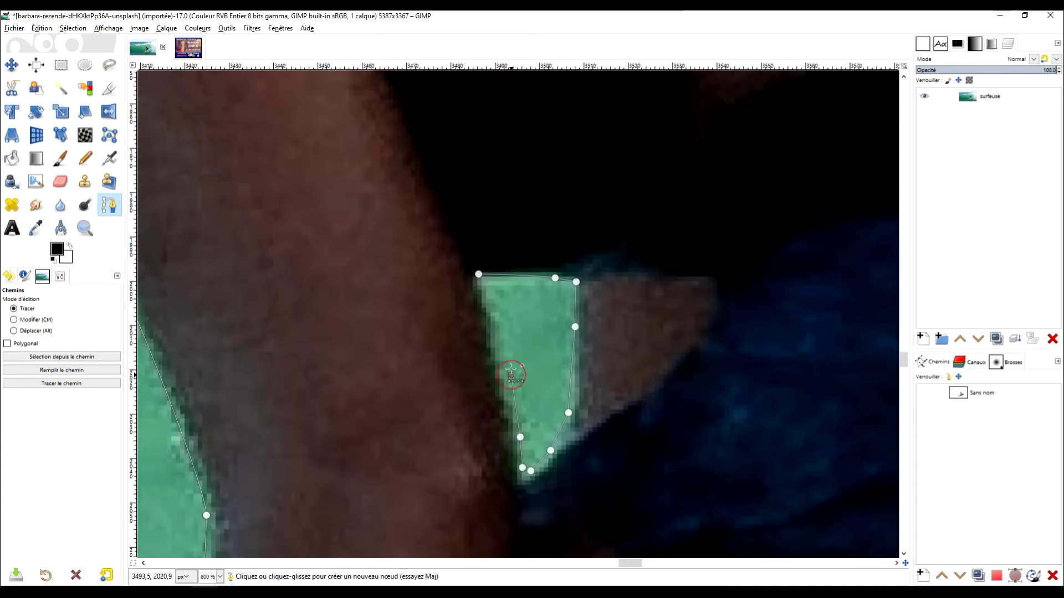
Convert the finished path, with its inner gaps, into a selection around the surfer and board
{"action": "scroll", "coordinate": [511, 375], "scroll_direction": "down", "scroll_amount": 7}
{"action": "scroll", "coordinate": [508, 234], "scroll_direction": "down", "scroll_amount": 1}
{"action": "scroll", "coordinate": [508, 235], "scroll_direction": "right", "scroll_amount": 1}
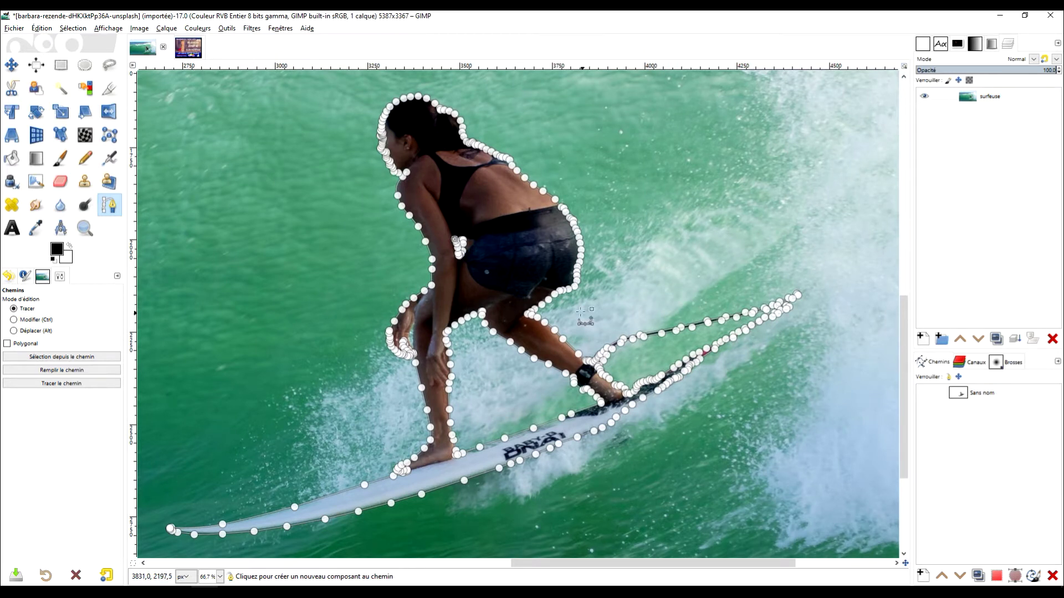
{"action": "key", "text": "Return"}
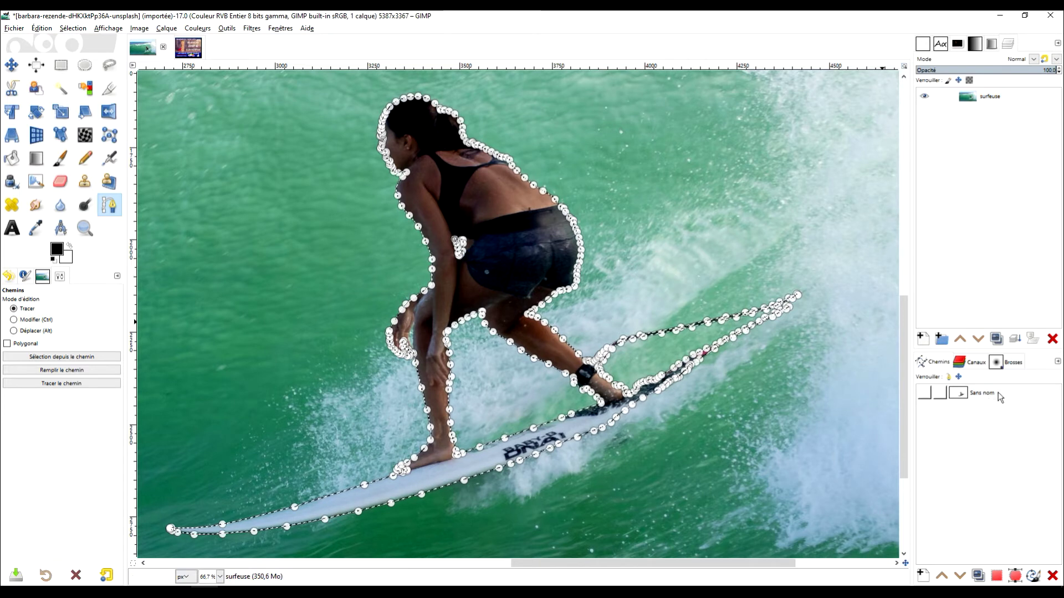
Rename the traced path "surfeuse"
{"action": "left_click", "coordinate": [984, 396]}
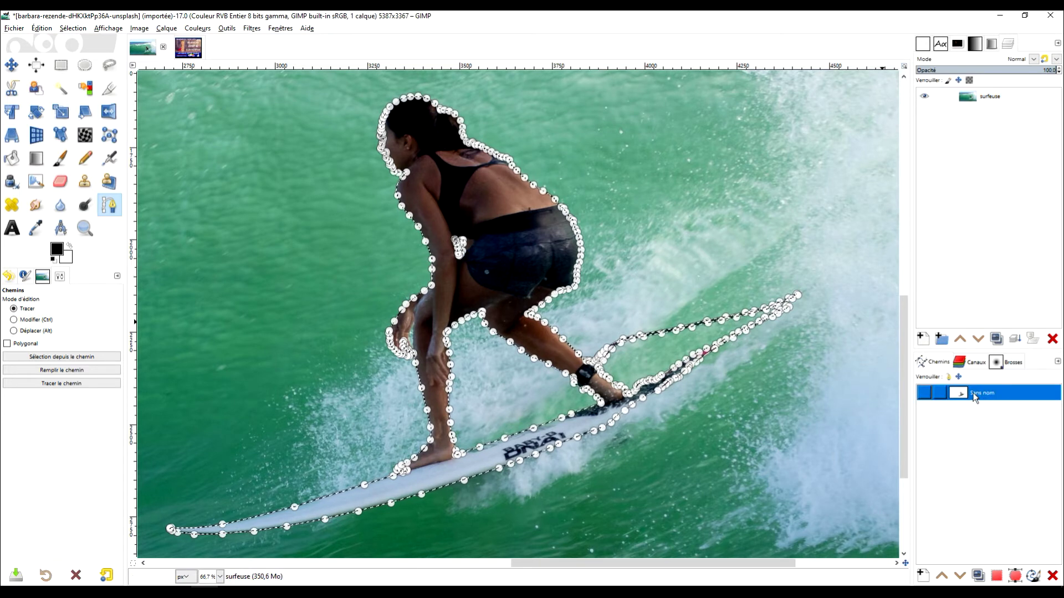
{"action": "double_click", "coordinate": [976, 395]}
{"action": "type", "text": "su"}
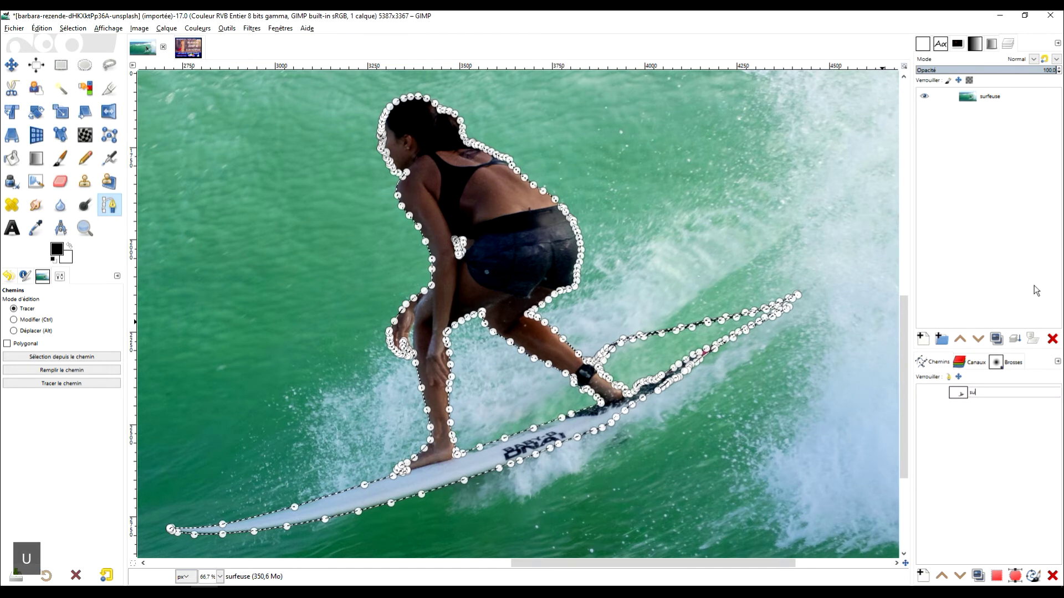
{"action": "type", "text": "rfeuse"}
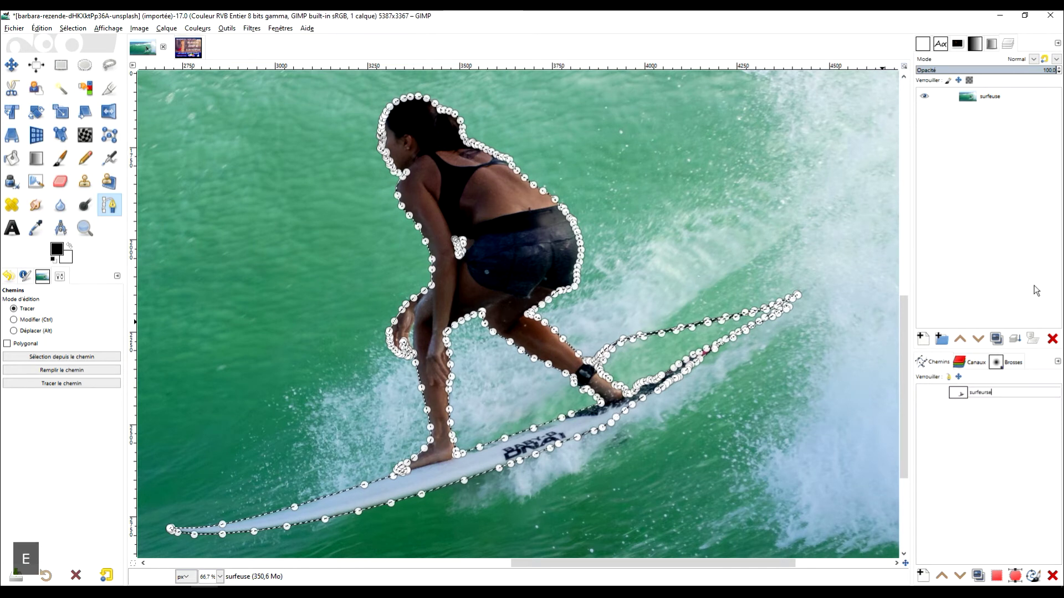
{"action": "key", "text": "Return"}
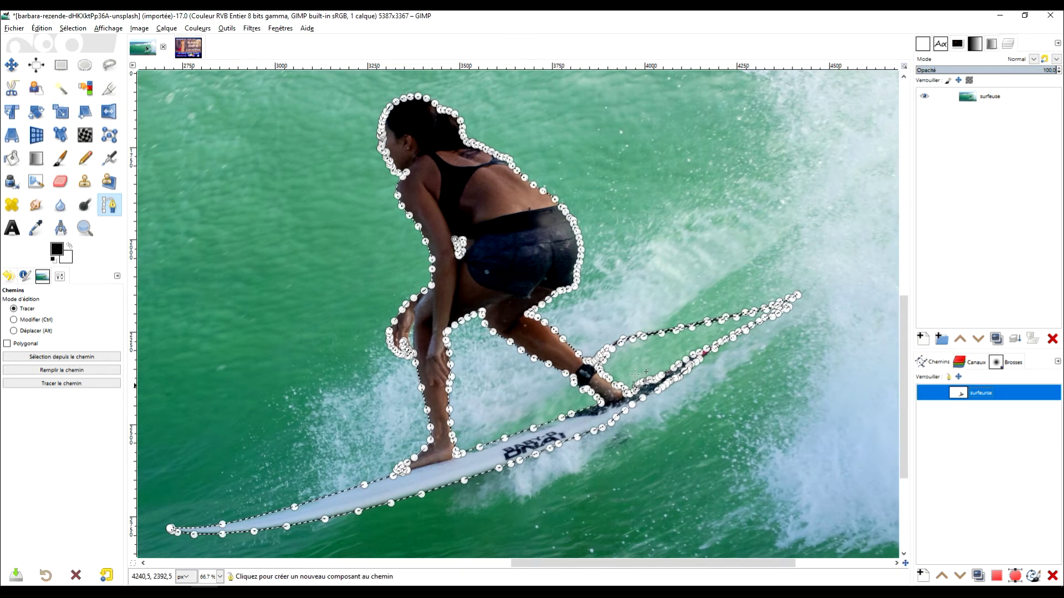
Switch to the Rectangle Select tool and cut the selected surfer and board out of the photo layer
{"action": "scroll", "coordinate": [492, 331], "scroll_direction": "down", "scroll_amount": 2}
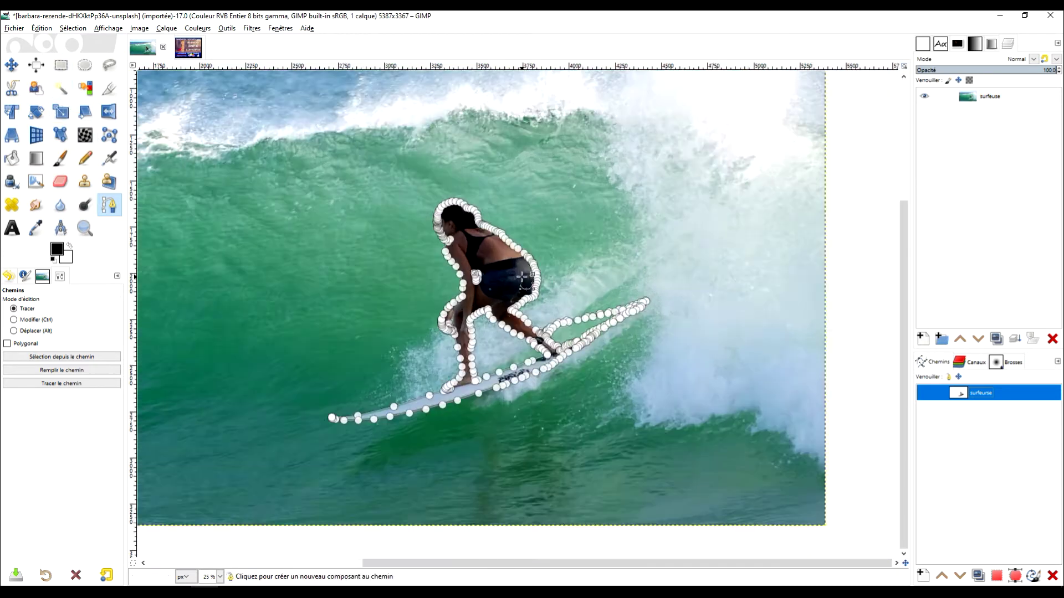
{"action": "scroll", "coordinate": [442, 283], "scroll_direction": "up", "scroll_amount": 2}
{"action": "left_click_drag", "start_coordinate": [660, 186], "coordinate": [715, 147]}
{"action": "key", "text": "shift+v"}
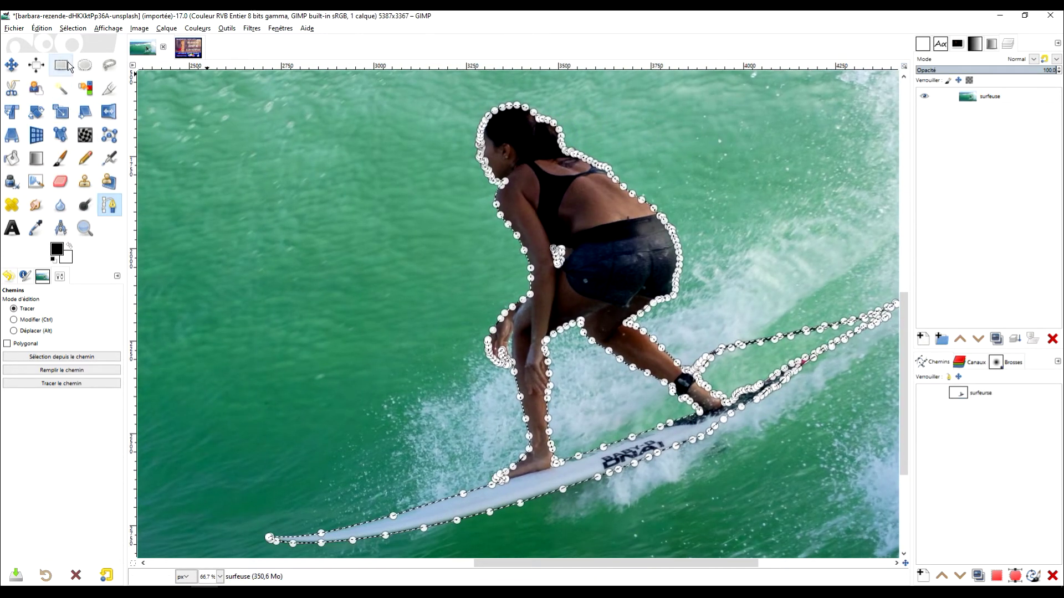
{"action": "left_click", "coordinate": [61, 64]}
{"action": "scroll", "coordinate": [630, 344], "scroll_direction": "down", "scroll_amount": 1}
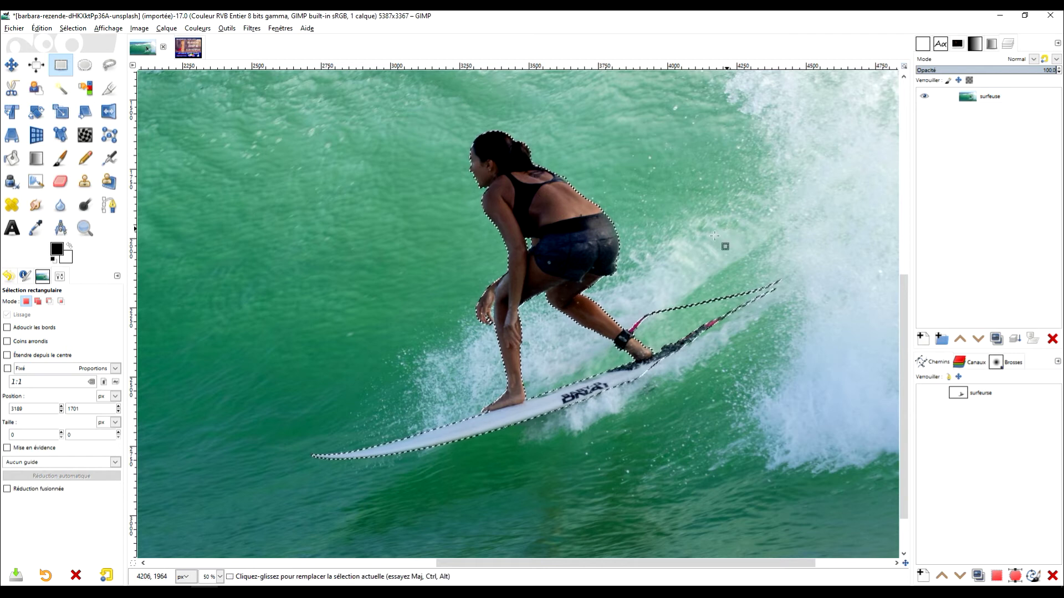
{"action": "key", "text": "ctrl"}
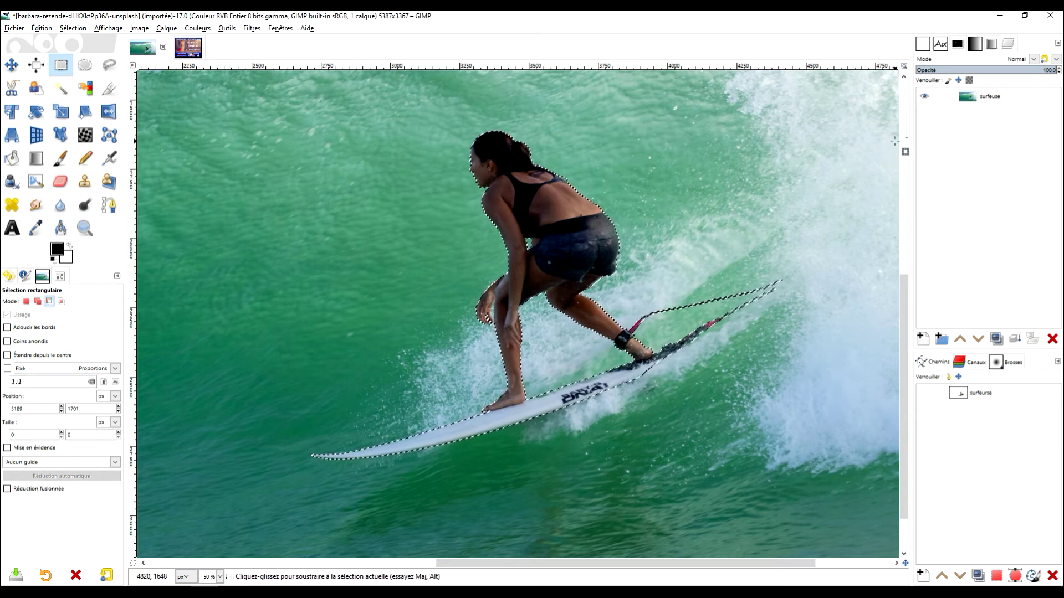
{"action": "left_click", "coordinate": [41, 29]}
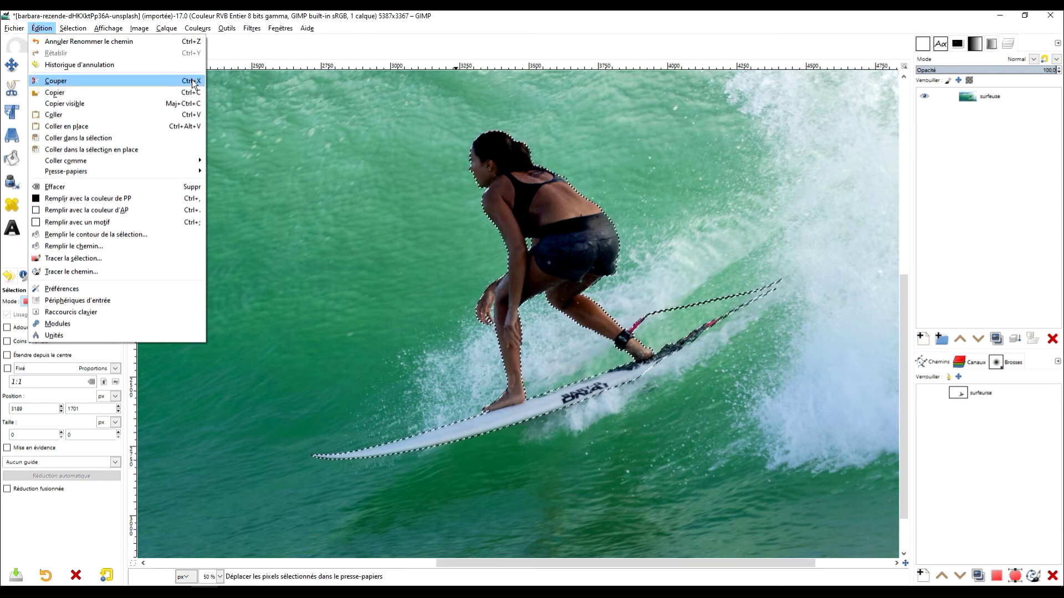
{"action": "left_click", "coordinate": [84, 82]}
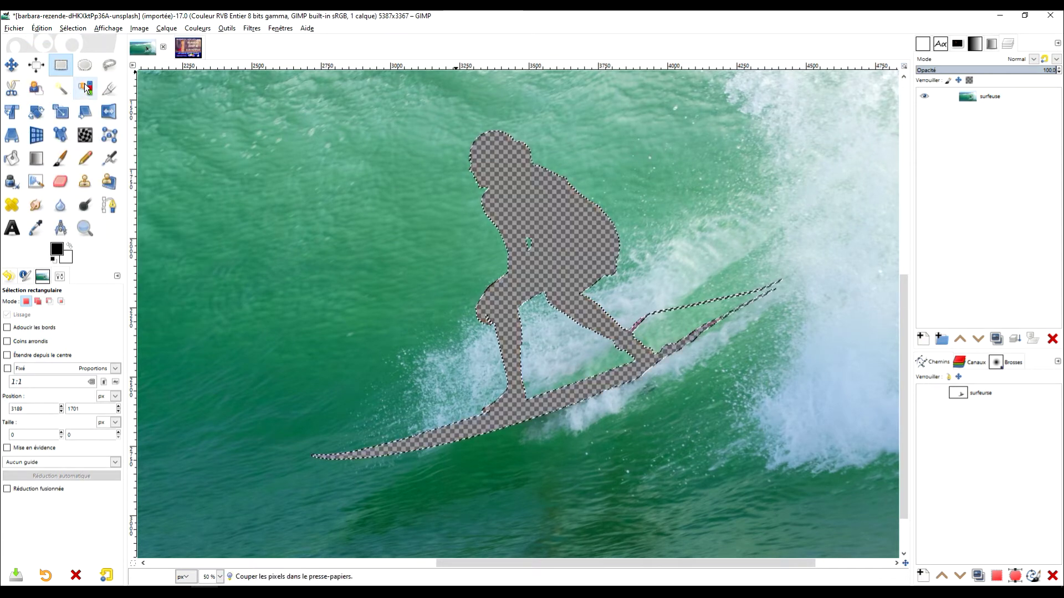
Paste the cut surfer and turn the floating selection into a new layer
{"action": "left_click", "coordinate": [44, 29]}
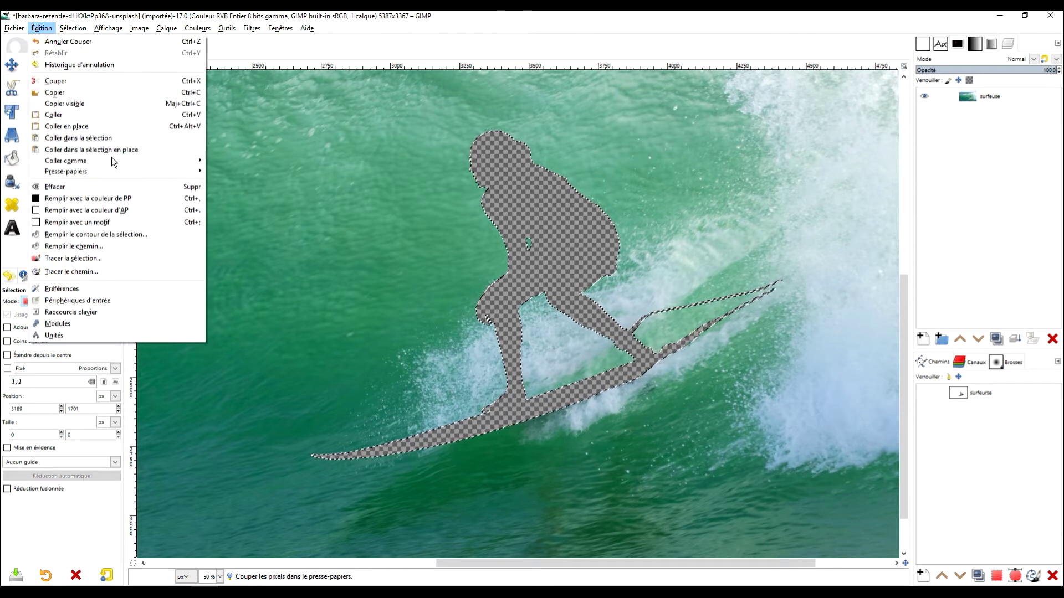
{"action": "left_click", "coordinate": [92, 115]}
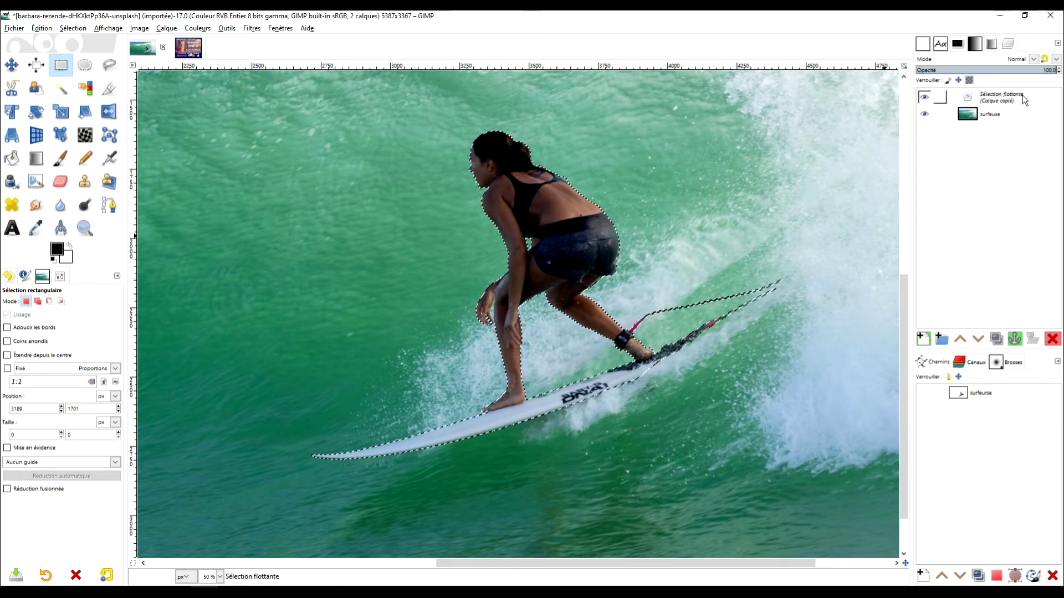
{"action": "left_click", "coordinate": [922, 339]}
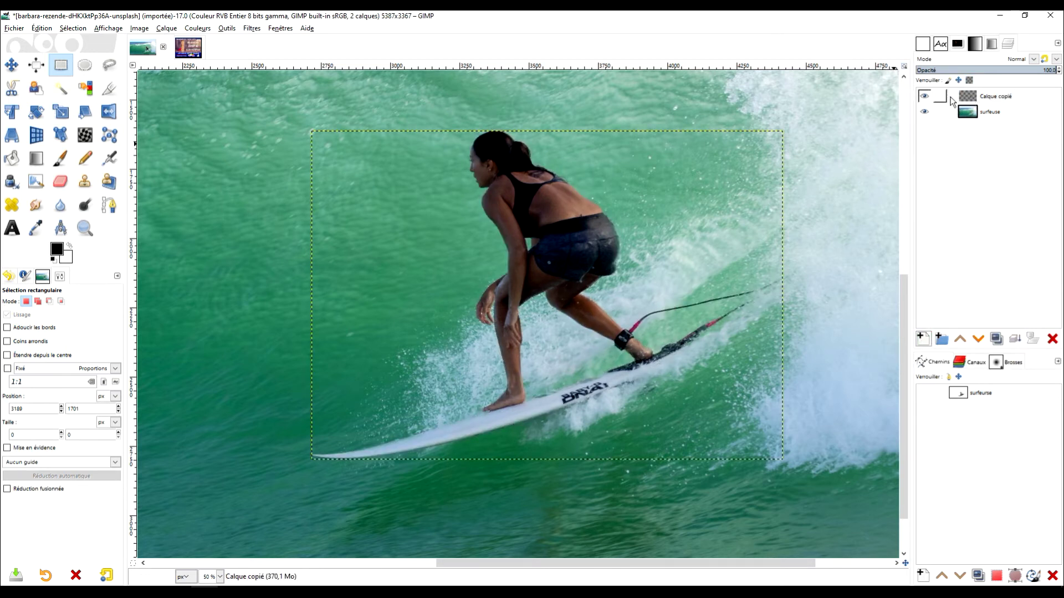
Hide the pasted surfer layer, move it below the "surfeuse" layer, and make "surfeuse" the active layer
{"action": "left_click", "coordinate": [945, 98]}
{"action": "left_click", "coordinate": [924, 97]}
{"action": "left_click", "coordinate": [925, 97]}
{"action": "left_click", "coordinate": [925, 97]}
{"action": "left_click", "coordinate": [924, 97]}
{"action": "left_click", "coordinate": [924, 97]}
{"action": "left_click_drag", "start_coordinate": [971, 103], "coordinate": [930, 119]}
{"action": "left_click", "coordinate": [975, 96]}
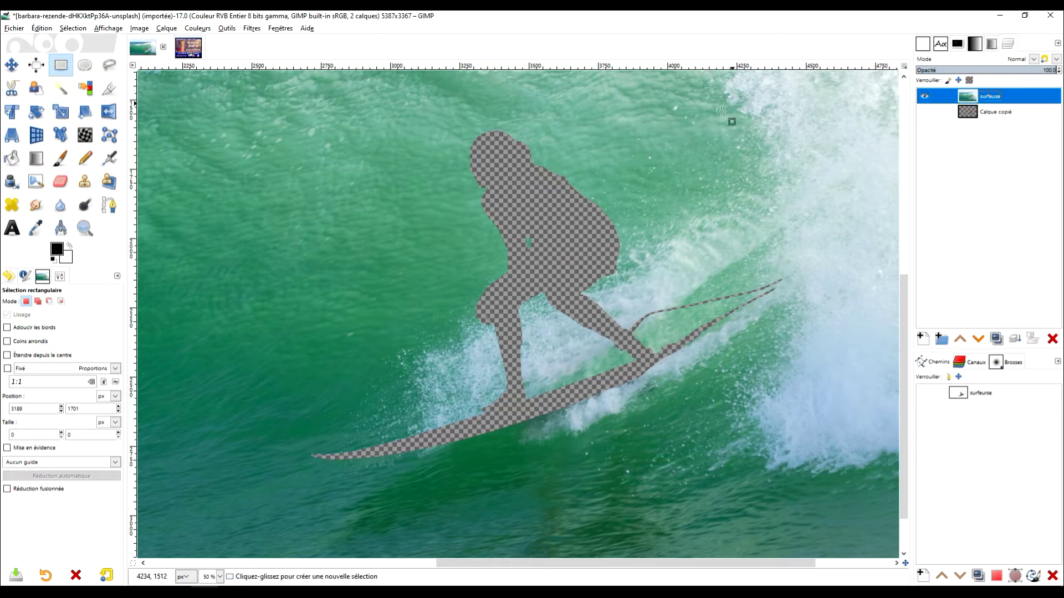
Set up the Clone tool at 100 opacity on the "surfeuse" layer and sample the water just above the surfer's back
{"action": "scroll", "coordinate": [726, 279], "scroll_direction": "down", "scroll_amount": 3}
{"action": "scroll", "coordinate": [678, 249], "scroll_direction": "up", "scroll_amount": 2}
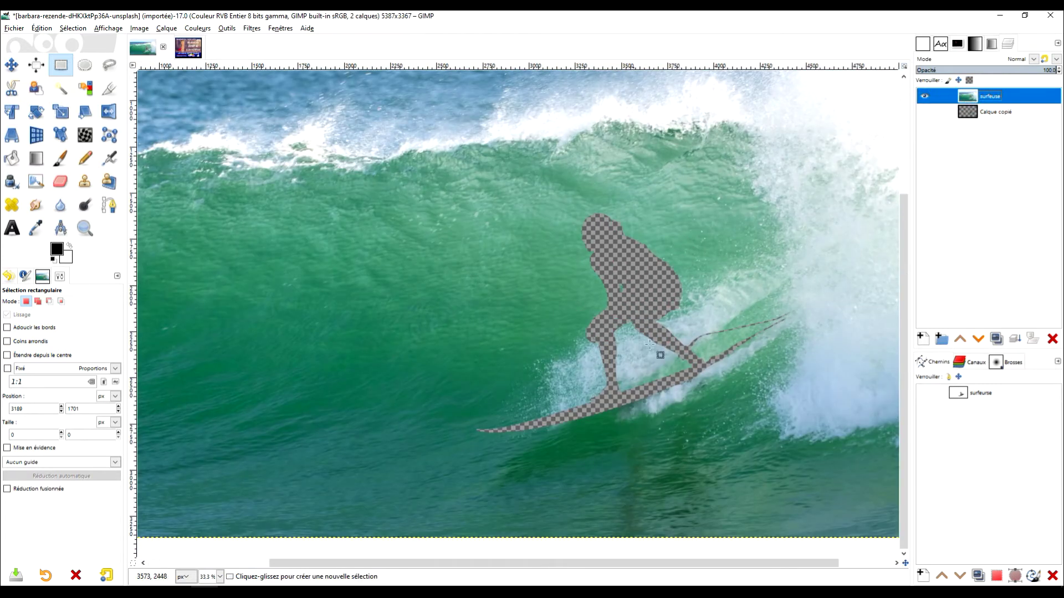
{"action": "scroll", "coordinate": [632, 246], "scroll_direction": "up", "scroll_amount": 1}
{"action": "scroll", "coordinate": [601, 268], "scroll_direction": "down", "scroll_amount": 2}
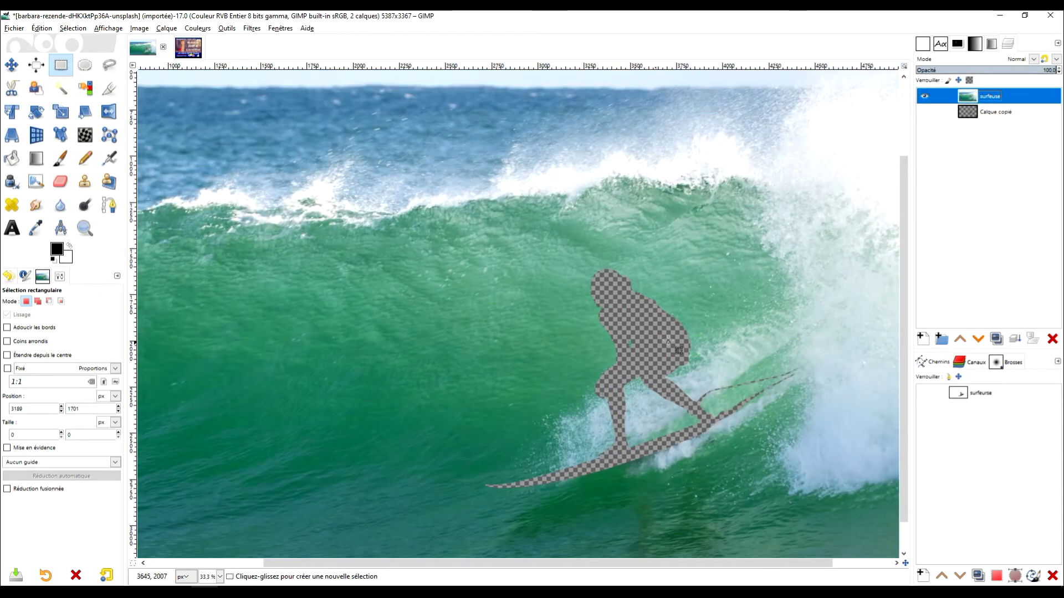
{"action": "scroll", "coordinate": [566, 276], "scroll_direction": "up", "scroll_amount": 1}
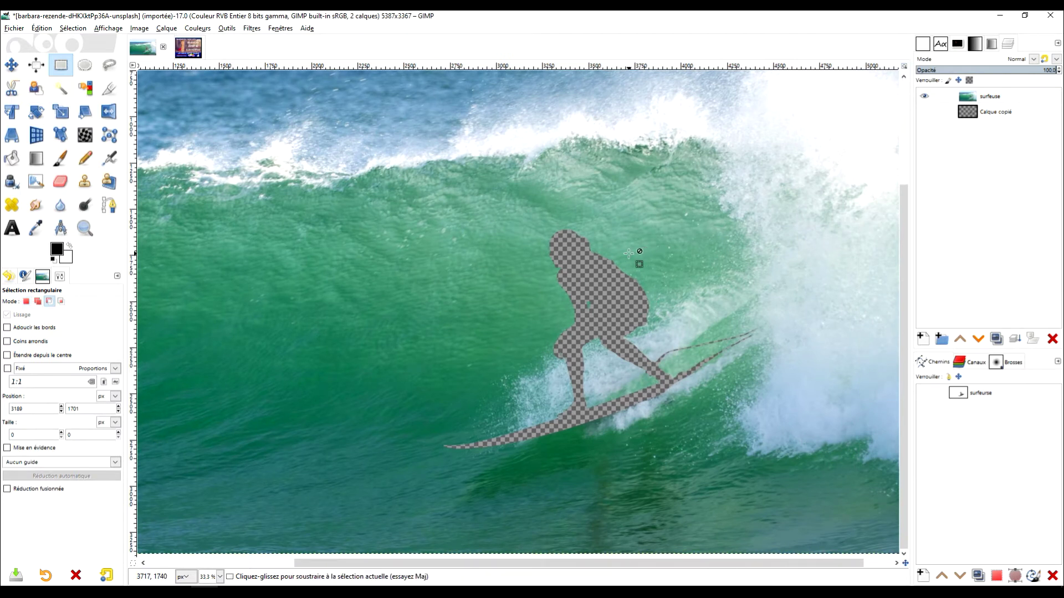
{"action": "scroll", "coordinate": [636, 254], "scroll_direction": "up", "scroll_amount": 1}
{"action": "left_click", "coordinate": [967, 98]}
{"action": "left_click_drag", "start_coordinate": [584, 261], "coordinate": [555, 213]}
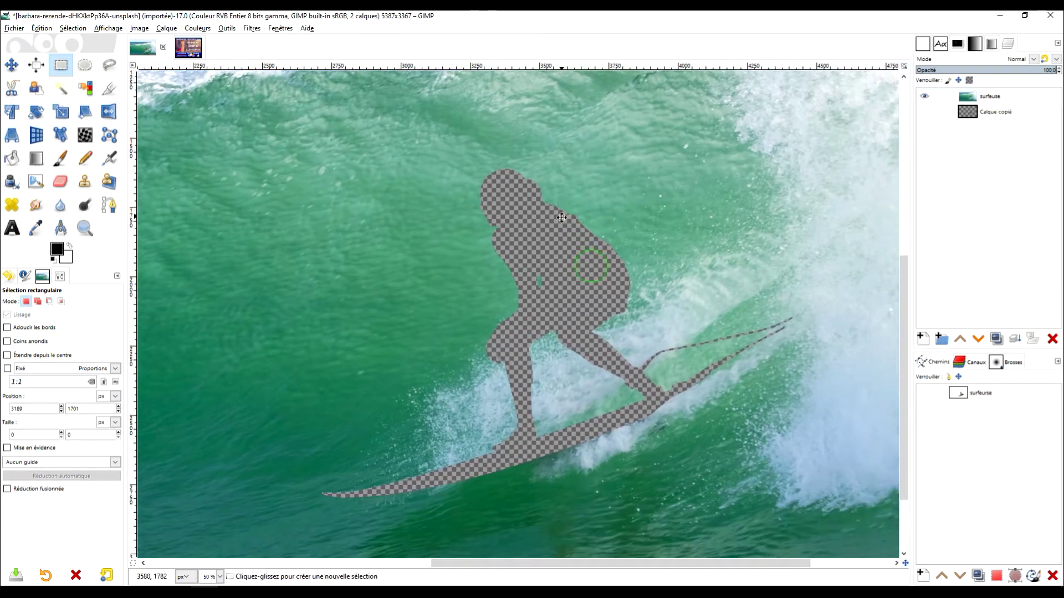
{"action": "left_click", "coordinate": [85, 182]}
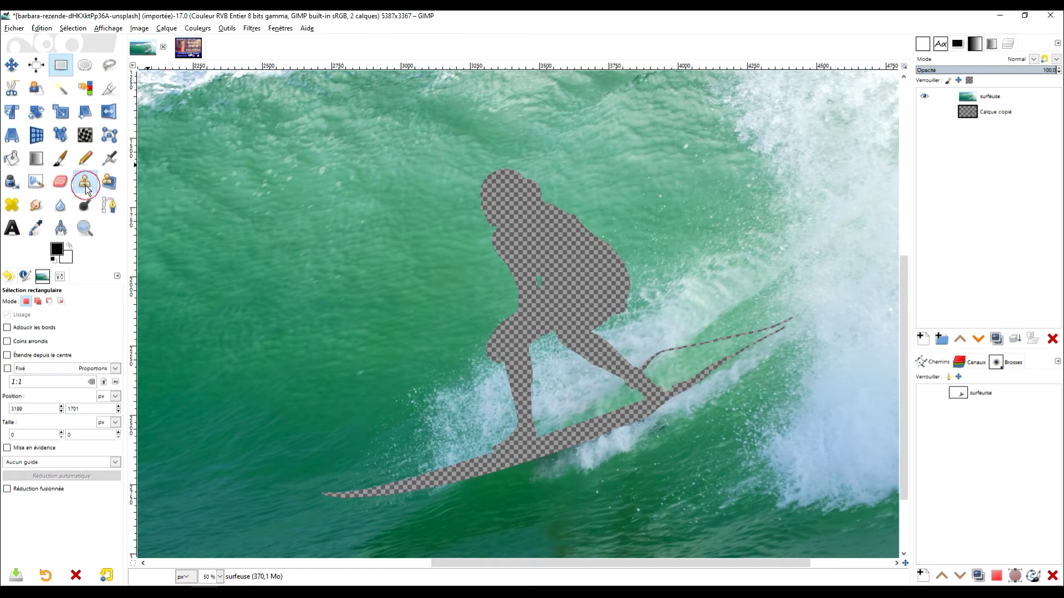
{"action": "left_click_drag", "start_coordinate": [48, 314], "coordinate": [148, 308]}
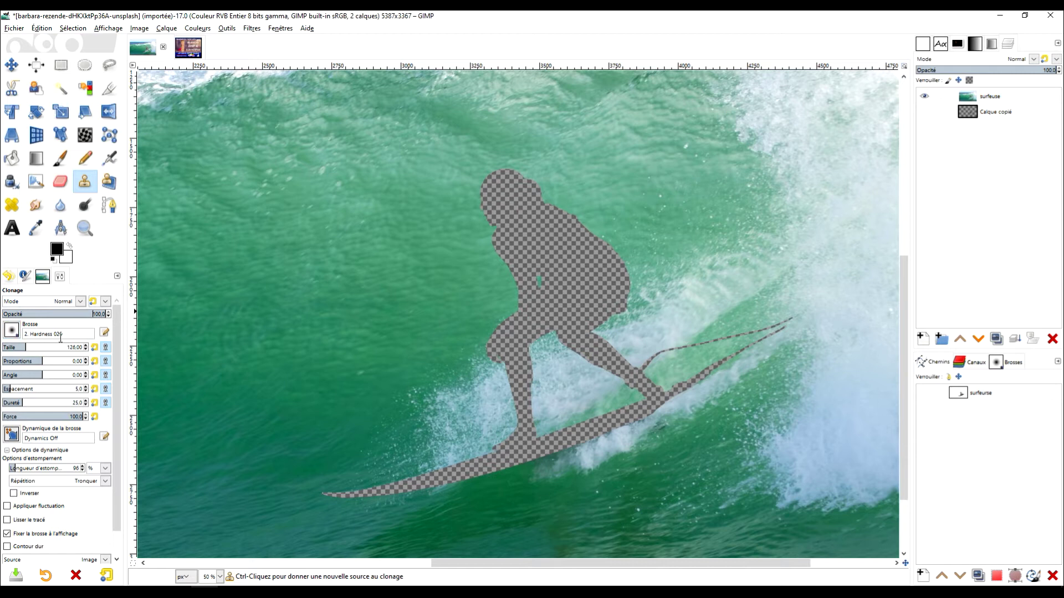
{"action": "left_click", "coordinate": [589, 162], "text": "ctrl"}
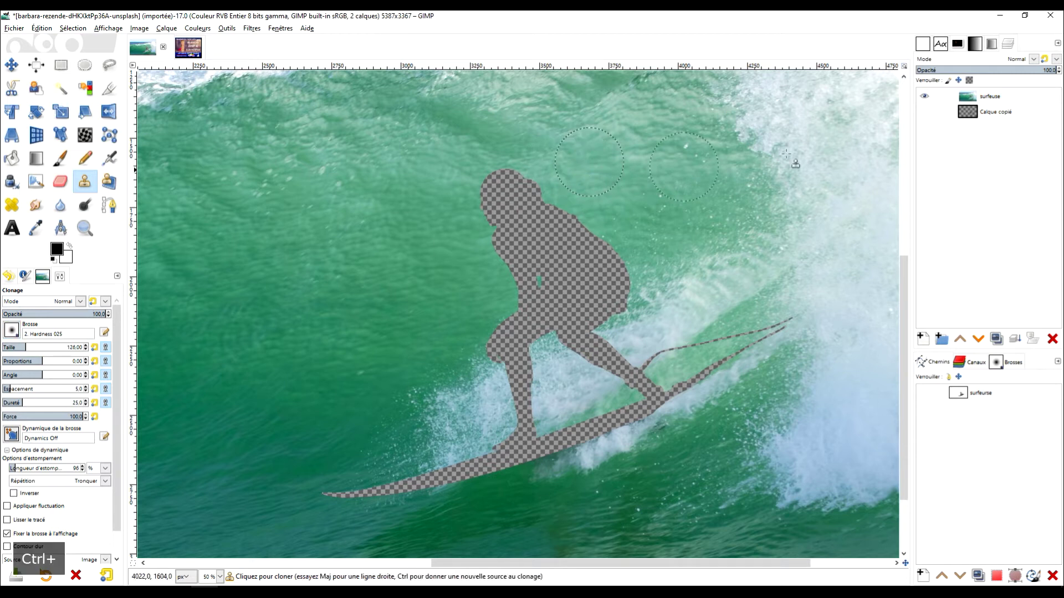
Clone water over the silhouette's head and torso, resampling from the darker water in front of the body
{"action": "left_click_drag", "start_coordinate": [509, 201], "coordinate": [494, 194]}
{"action": "mouse_move", "coordinate": [531, 225]}
{"action": "left_mouse_down"}
{"action": "mouse_move", "coordinate": [508, 240]}
{"action": "mouse_move", "coordinate": [542, 219]}
{"action": "mouse_move", "coordinate": [601, 250]}
{"action": "mouse_move", "coordinate": [596, 302]}
{"action": "mouse_move", "coordinate": [557, 275]}
{"action": "mouse_move", "coordinate": [516, 288]}
{"action": "left_mouse_up"}
{"action": "left_click", "coordinate": [435, 302], "text": "ctrl"}
{"action": "left_click_drag", "start_coordinate": [493, 253], "coordinate": [488, 235]}
Lower the Clone opacity to 44.9 and blend sampled water over the torso patch and the front lower leg
{"action": "left_click", "coordinate": [49, 316]}
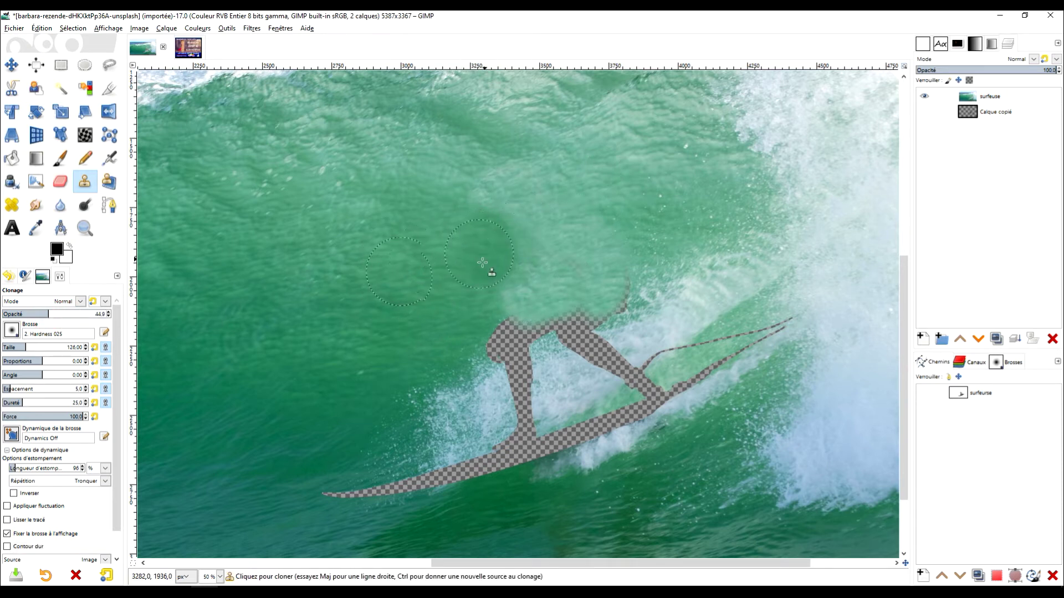
{"action": "mouse_move", "coordinate": [509, 299]}
{"action": "left_mouse_down"}
{"action": "mouse_move", "coordinate": [493, 201]}
{"action": "mouse_move", "coordinate": [528, 190]}
{"action": "mouse_move", "coordinate": [500, 193]}
{"action": "mouse_move", "coordinate": [542, 253]}
{"action": "left_mouse_up"}
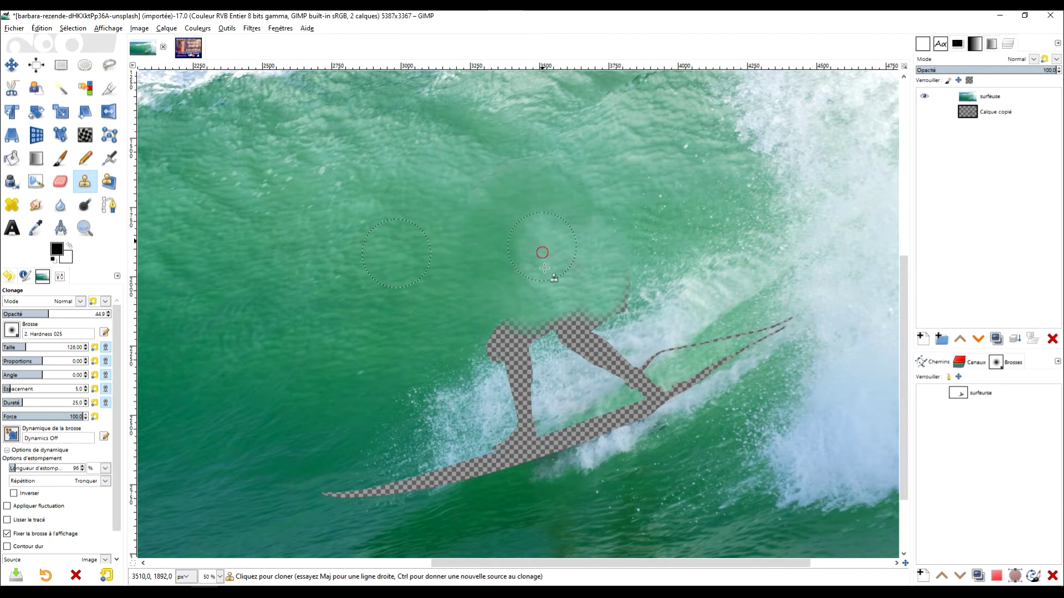
{"action": "left_click", "coordinate": [463, 290], "text": "ctrl"}
{"action": "mouse_move", "coordinate": [464, 419]}
{"action": "left_mouse_down"}
{"action": "mouse_move", "coordinate": [507, 388]}
{"action": "mouse_move", "coordinate": [520, 402]}
{"action": "mouse_move", "coordinate": [529, 391]}
{"action": "left_mouse_up"}
Raise the Clone opacity to 100 and cover the silhouette's hips and thighs with foam sampled from behind the body
{"action": "left_click_drag", "start_coordinate": [56, 314], "coordinate": [119, 316]}
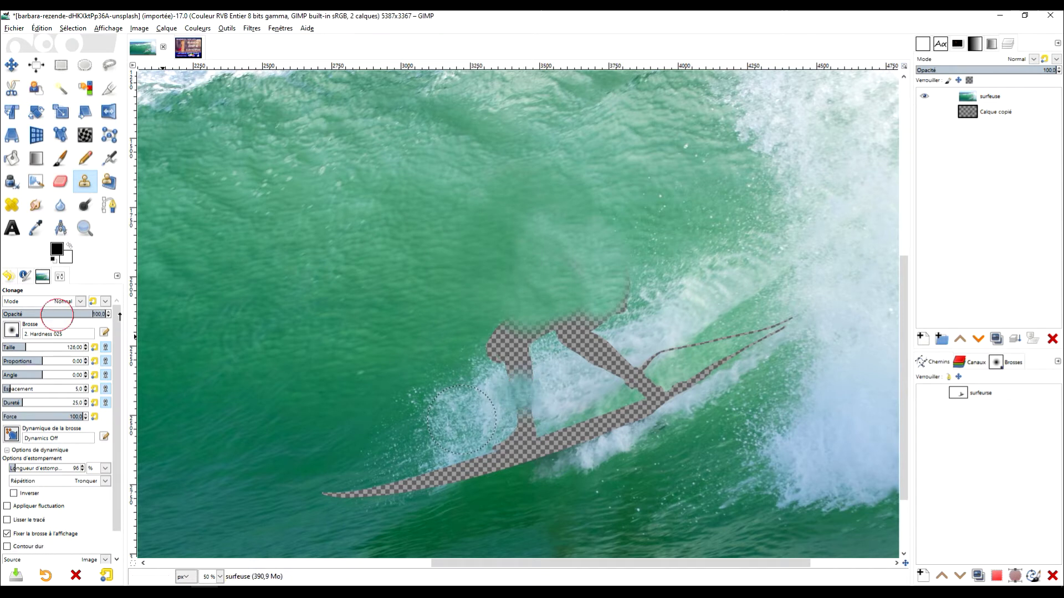
{"action": "left_click", "coordinate": [708, 296], "text": "ctrl"}
{"action": "mouse_move", "coordinate": [604, 349]}
{"action": "left_mouse_down"}
{"action": "mouse_move", "coordinate": [529, 369]}
{"action": "mouse_move", "coordinate": [521, 360]}
{"action": "mouse_move", "coordinate": [618, 333]}
{"action": "mouse_move", "coordinate": [599, 321]}
{"action": "mouse_move", "coordinate": [517, 342]}
{"action": "left_mouse_up"}
{"action": "left_click", "coordinate": [710, 265], "text": "ctrl"}
Clone darker water from in front of the body over the torso patch, then blend its edges at 39.6 opacity
{"action": "left_click", "coordinate": [419, 313], "text": "ctrl"}
{"action": "mouse_move", "coordinate": [526, 244]}
{"action": "left_mouse_down"}
{"action": "mouse_move", "coordinate": [570, 266]}
{"action": "mouse_move", "coordinate": [525, 244]}
{"action": "mouse_move", "coordinate": [554, 266]}
{"action": "left_mouse_up"}
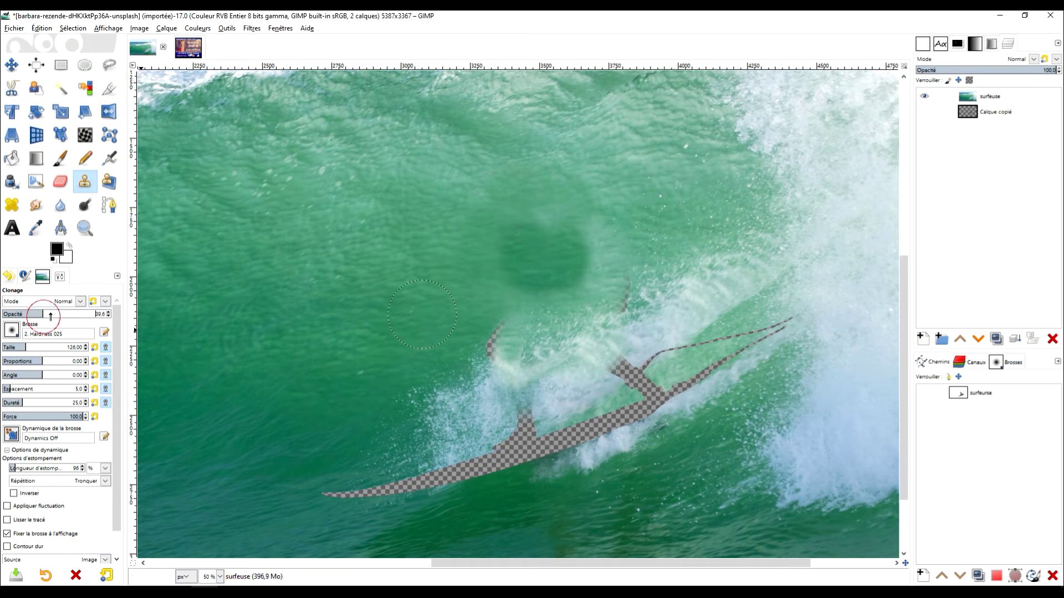
{"action": "left_click", "coordinate": [433, 289], "text": "ctrl"}
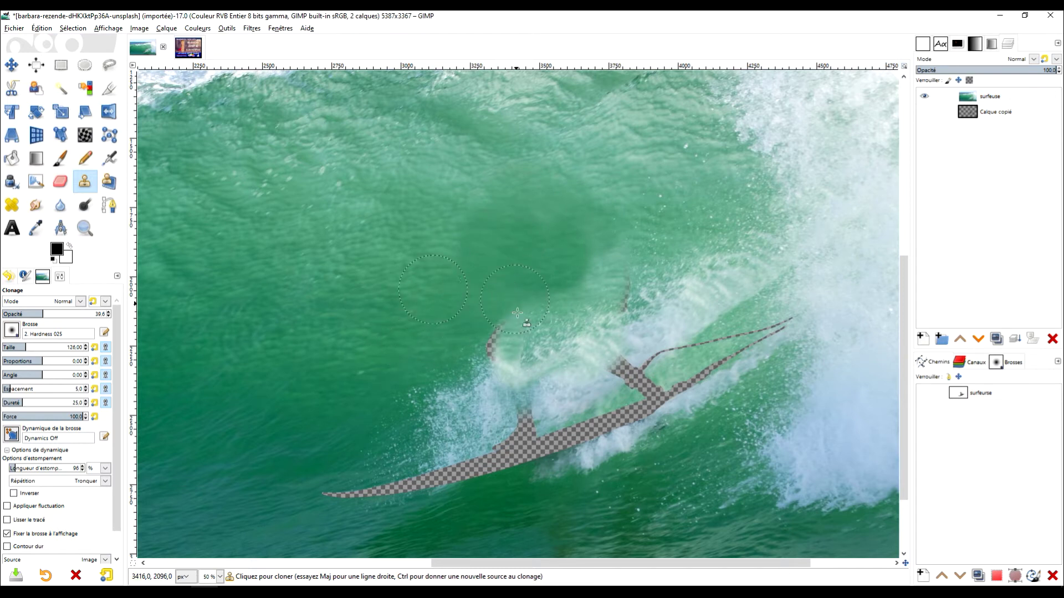
Clone water from below the board and foam from between the legs over the front foot and adjoining board edge
{"action": "scroll", "coordinate": [517, 338], "scroll_direction": "down", "scroll_amount": 3}
{"action": "left_click", "coordinate": [522, 332], "text": "ctrl"}
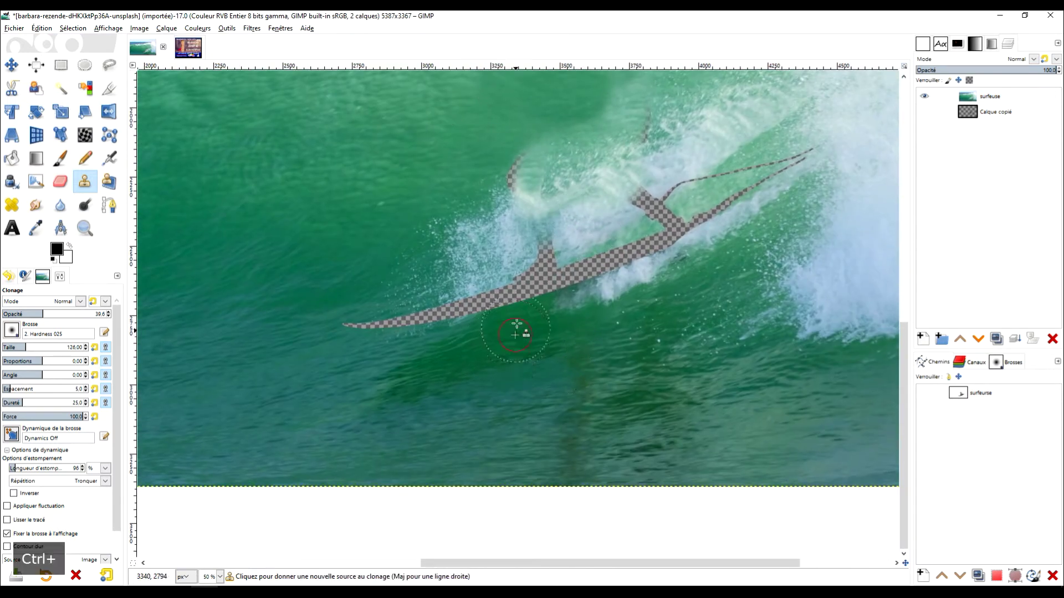
{"action": "left_click", "coordinate": [606, 296], "text": "ctrl"}
{"action": "left_click", "coordinate": [589, 207], "text": "ctrl"}
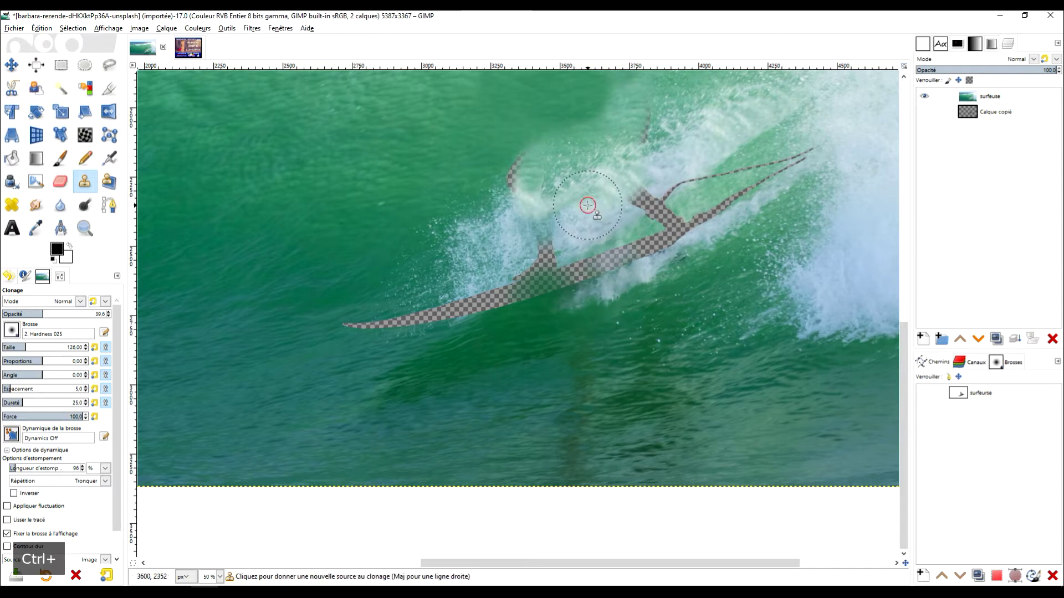
{"action": "left_click", "coordinate": [531, 251]}
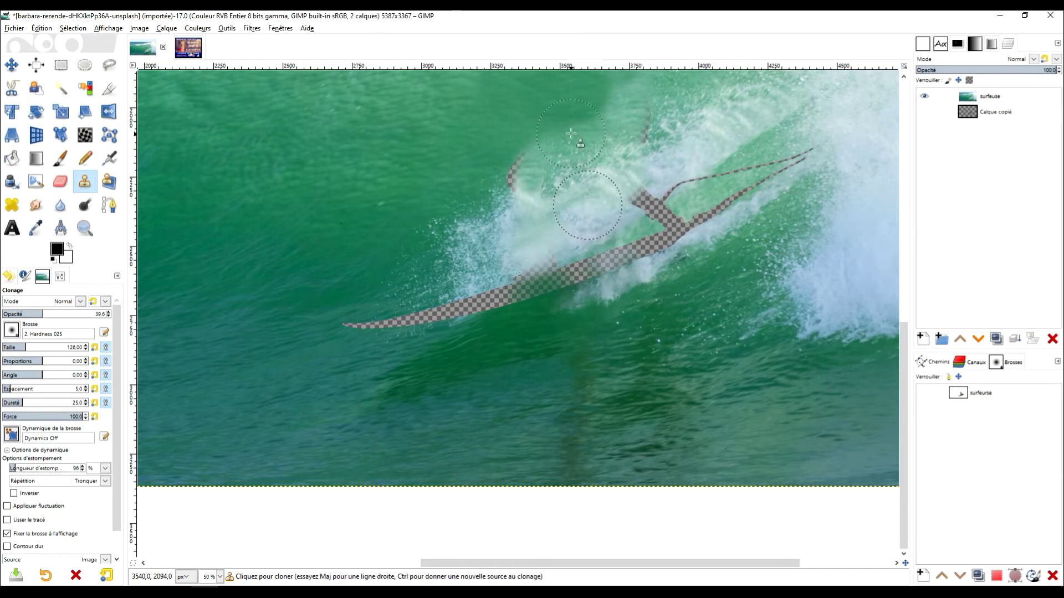
Set the Clone opacity to 100 and cover the rear leg and foot with sampled foam
{"action": "left_click_drag", "start_coordinate": [74, 315], "coordinate": [109, 315]}
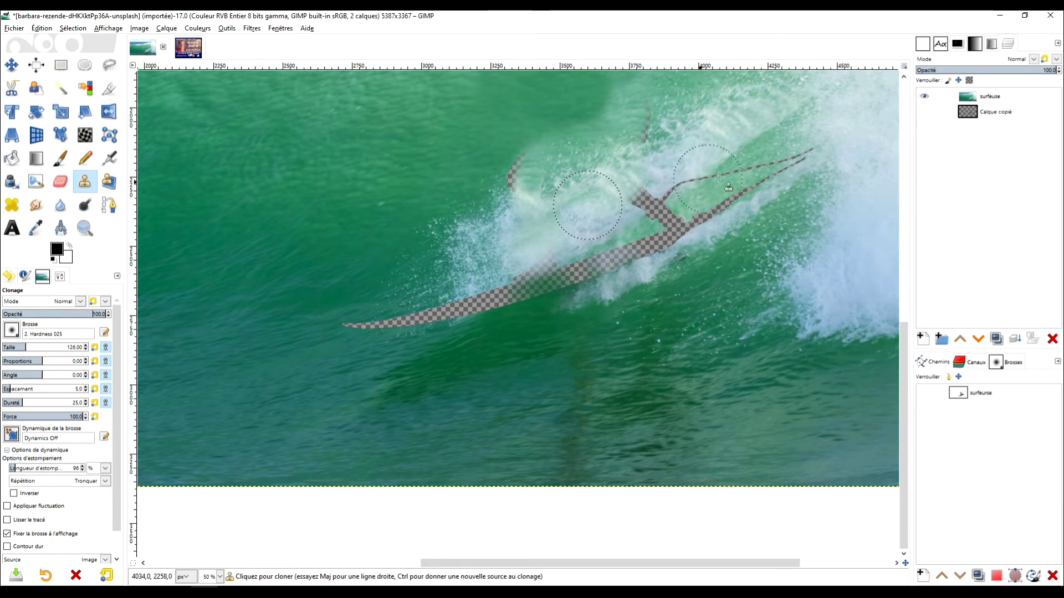
{"action": "left_click", "coordinate": [702, 143], "text": "ctrl"}
{"action": "scroll", "coordinate": [640, 360], "scroll_direction": "up", "scroll_amount": 5}
{"action": "scroll", "coordinate": [640, 361], "scroll_direction": "right", "scroll_amount": 4}
{"action": "left_click", "coordinate": [725, 266], "text": "ctrl"}
{"action": "mouse_move", "coordinate": [517, 395]}
{"action": "left_mouse_down"}
{"action": "mouse_move", "coordinate": [486, 438]}
{"action": "mouse_move", "coordinate": [553, 417]}
{"action": "left_mouse_up"}
{"action": "left_click", "coordinate": [473, 403], "text": "ctrl"}
Clone foam from the centre of the splash over the middle section of the board
{"action": "scroll", "coordinate": [413, 405], "scroll_direction": "down", "scroll_amount": 3}
{"action": "scroll", "coordinate": [414, 405], "scroll_direction": "left", "scroll_amount": 5}
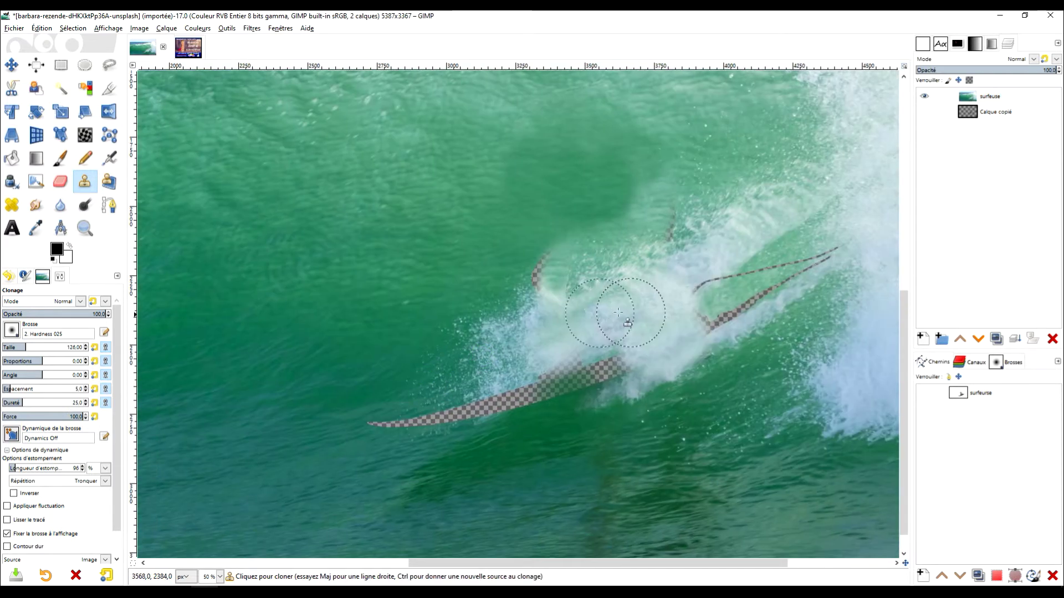
{"action": "left_click", "coordinate": [611, 307], "text": "ctrl"}
{"action": "left_click_drag", "start_coordinate": [557, 377], "coordinate": [552, 383]}
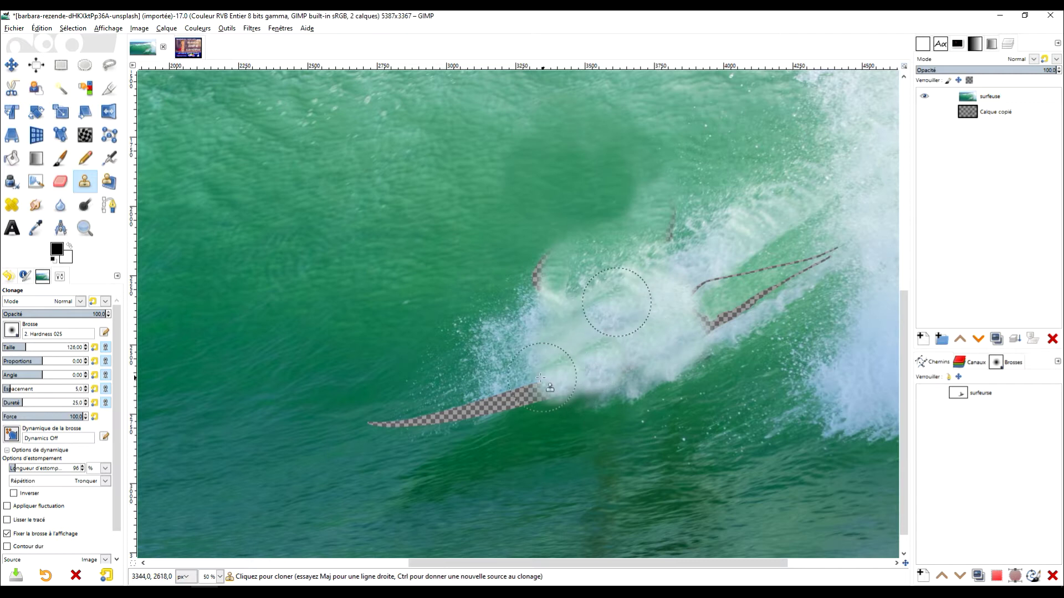
{"action": "left_click", "coordinate": [642, 300], "text": "ctrl"}
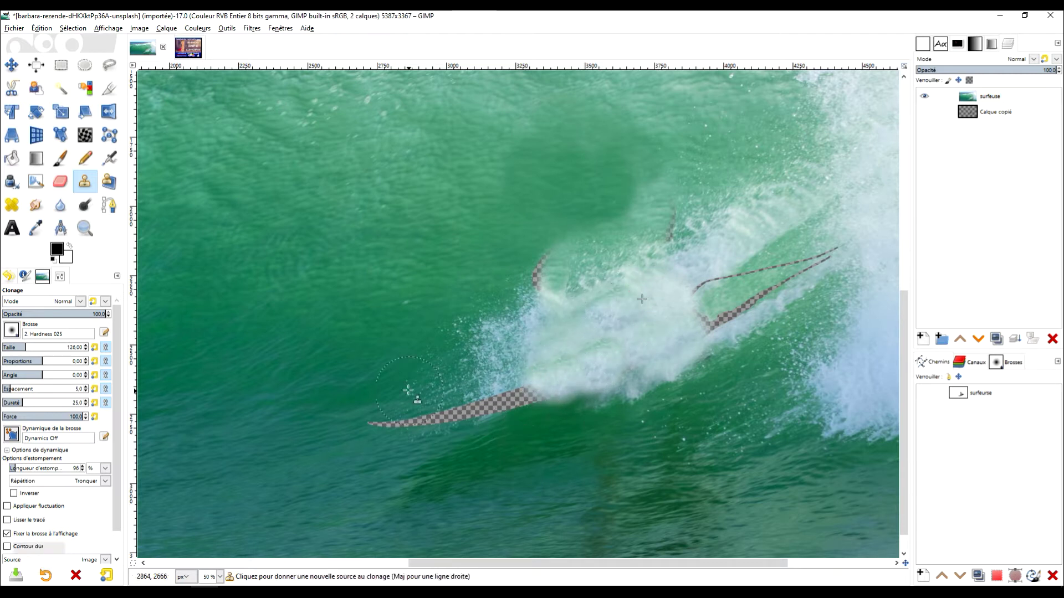
Clone the nearby water over the board's nose tip and the spray over the rest of its front section
{"action": "left_click", "coordinate": [368, 372], "text": "ctrl"}
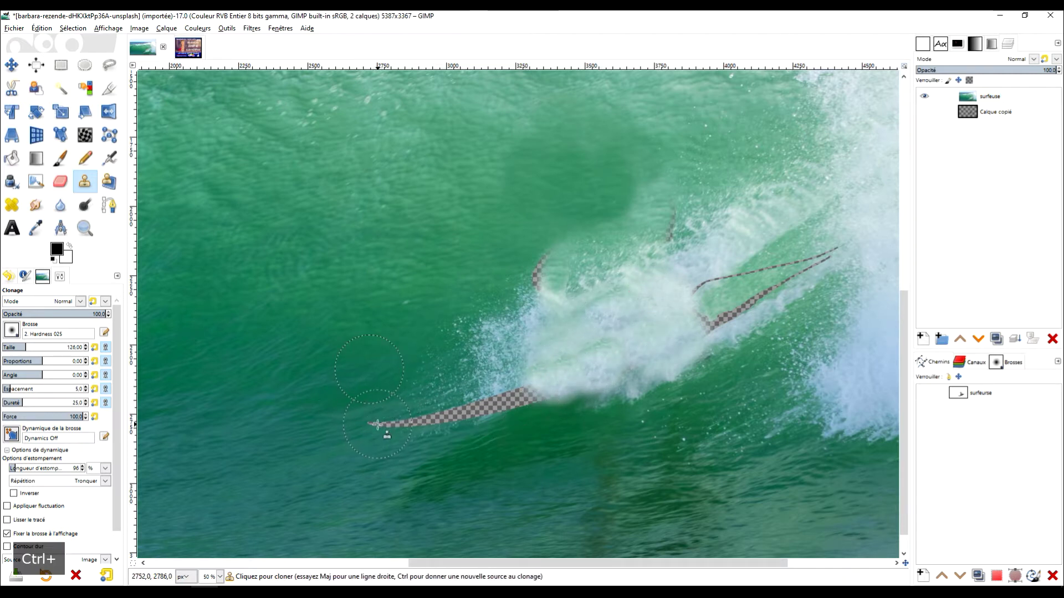
{"action": "left_click", "coordinate": [378, 425]}
{"action": "left_click", "coordinate": [471, 354], "text": "ctrl"}
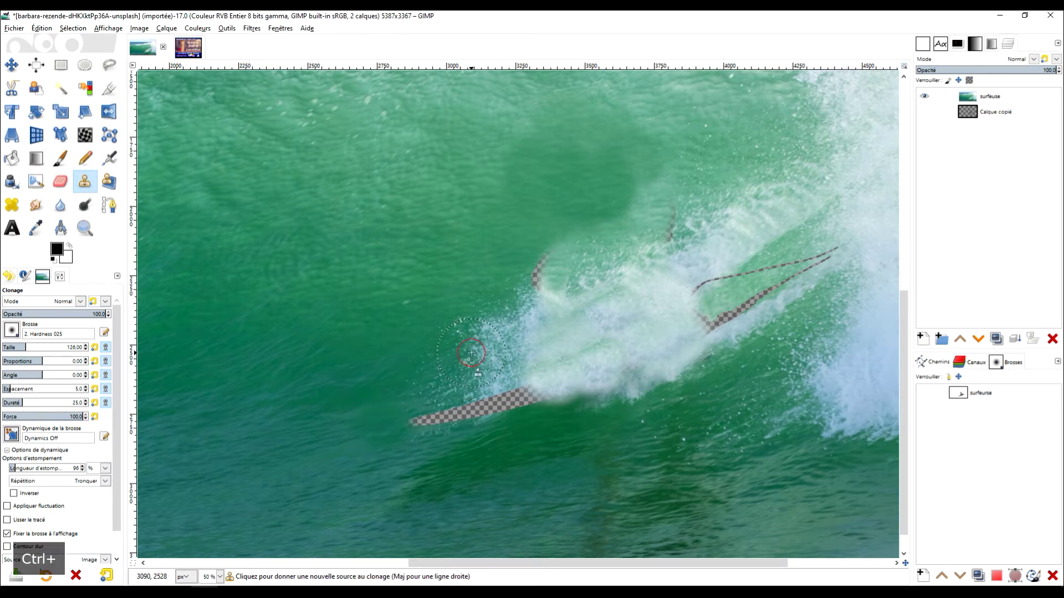
{"action": "left_click", "coordinate": [487, 400]}
{"action": "left_click", "coordinate": [501, 399]}
{"action": "left_click", "coordinate": [514, 395]}
{"action": "left_click", "coordinate": [475, 323], "text": "ctrl"}
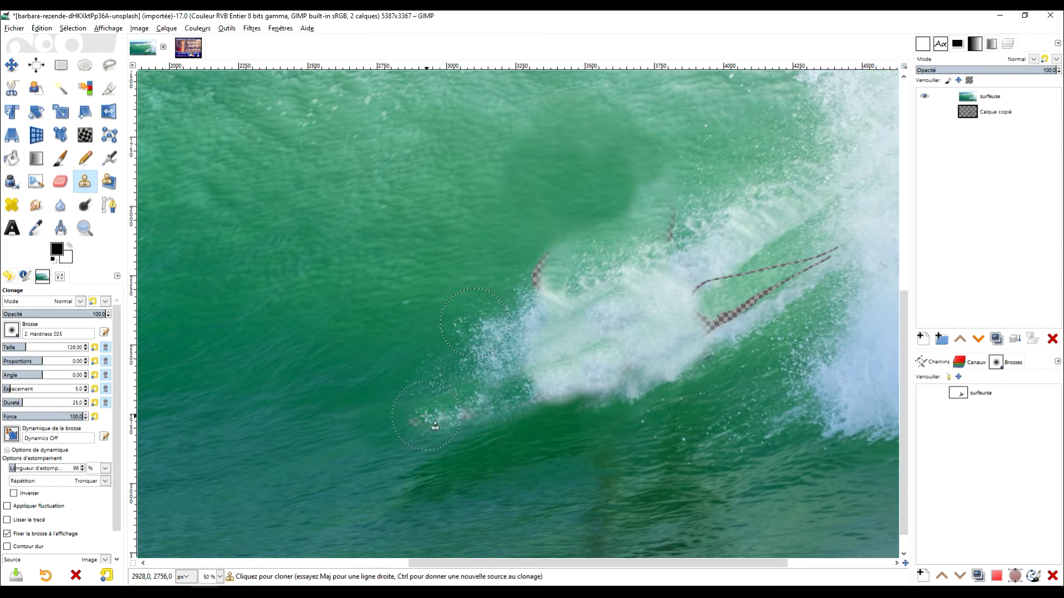
Fill the remaining gap at the board's nose with sampled spray and resample the dark water in front of it
{"action": "scroll", "coordinate": [426, 416], "scroll_direction": "up", "scroll_amount": 3}
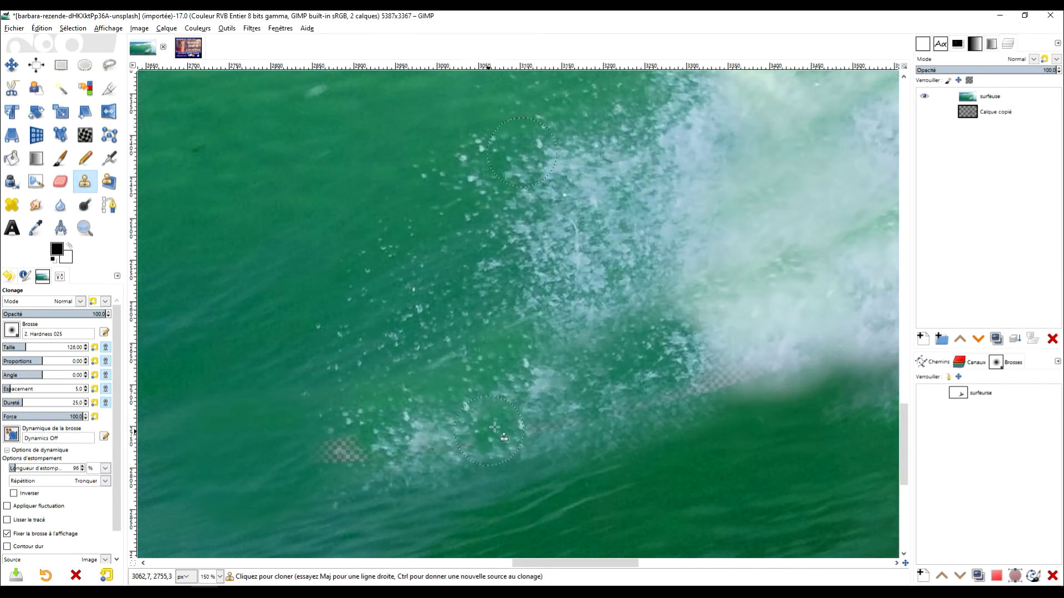
{"action": "left_click", "coordinate": [597, 230], "text": "ctrl"}
{"action": "mouse_move", "coordinate": [357, 444]}
{"action": "left_mouse_down"}
{"action": "mouse_move", "coordinate": [334, 449]}
{"action": "mouse_move", "coordinate": [382, 440]}
{"action": "mouse_move", "coordinate": [341, 438]}
{"action": "mouse_move", "coordinate": [357, 439]}
{"action": "mouse_move", "coordinate": [329, 454]}
{"action": "left_mouse_up"}
{"action": "left_click", "coordinate": [279, 352], "text": "ctrl"}
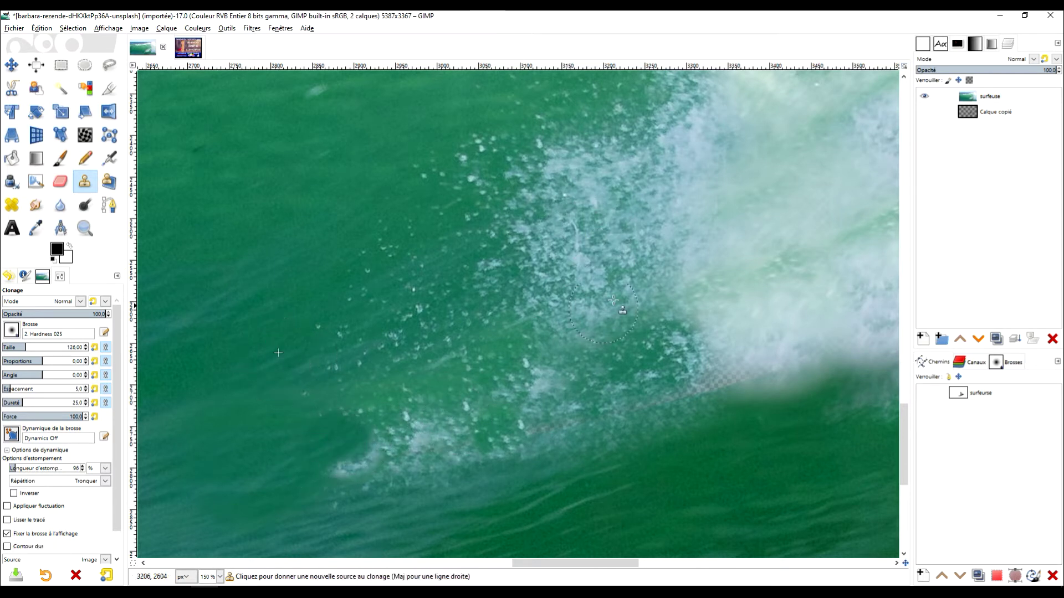
Cover the leftover knee gap with green water and rebuild the foam edge beside it from the neighbouring splash
{"action": "scroll", "coordinate": [614, 300], "scroll_direction": "up", "scroll_amount": 2}
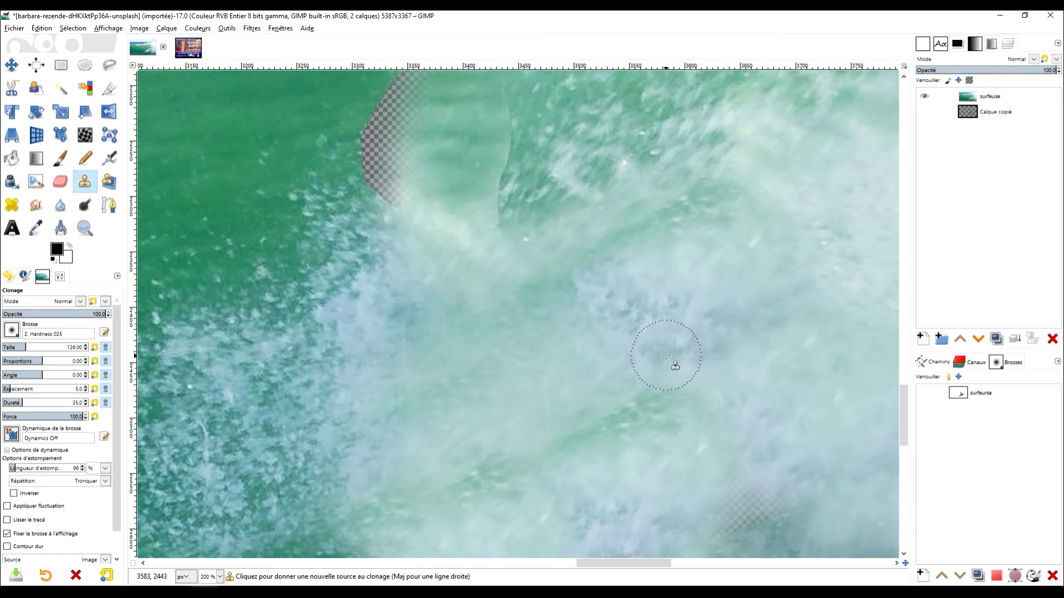
{"action": "scroll", "coordinate": [666, 355], "scroll_direction": "down", "scroll_amount": 2}
{"action": "left_click", "coordinate": [393, 228], "text": "ctrl"}
{"action": "mouse_move", "coordinate": [476, 233]}
{"action": "left_mouse_down"}
{"action": "mouse_move", "coordinate": [459, 254]}
{"action": "mouse_move", "coordinate": [475, 266]}
{"action": "mouse_move", "coordinate": [482, 226]}
{"action": "mouse_move", "coordinate": [488, 232]}
{"action": "left_mouse_up"}
{"action": "scroll", "coordinate": [547, 192], "scroll_direction": "down", "scroll_amount": 1}
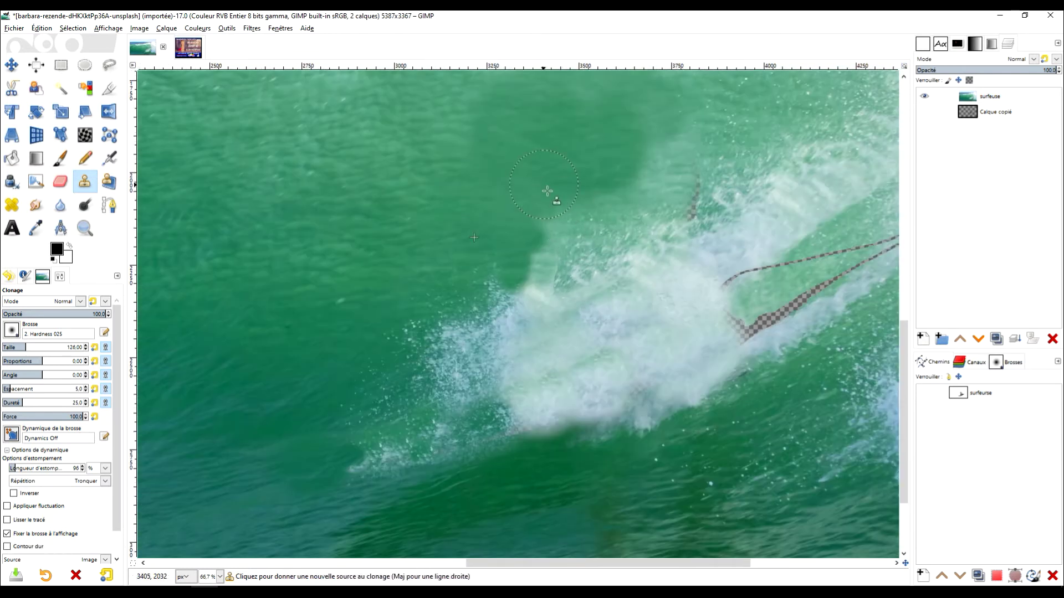
{"action": "left_click", "coordinate": [587, 242], "text": "ctrl"}
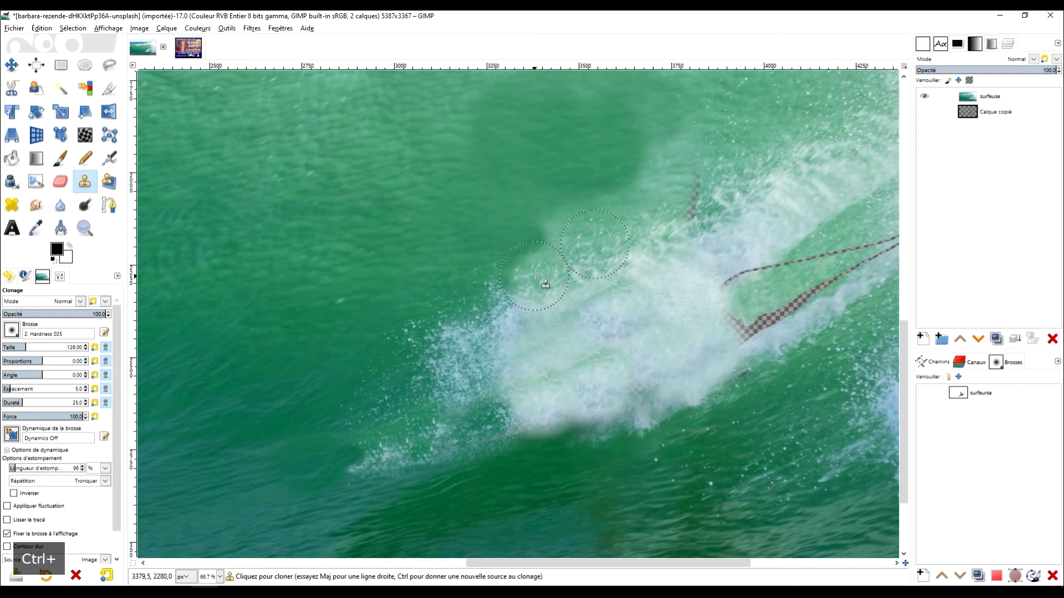
Clone foam over the thin transparent strip left at the surfer's lower back
{"action": "scroll", "coordinate": [654, 260], "scroll_direction": "up", "scroll_amount": 1}
{"action": "scroll", "coordinate": [613, 373], "scroll_direction": "up", "scroll_amount": 4}
{"action": "scroll", "coordinate": [613, 373], "scroll_direction": "right", "scroll_amount": 3}
{"action": "left_click", "coordinate": [613, 356], "text": "ctrl"}
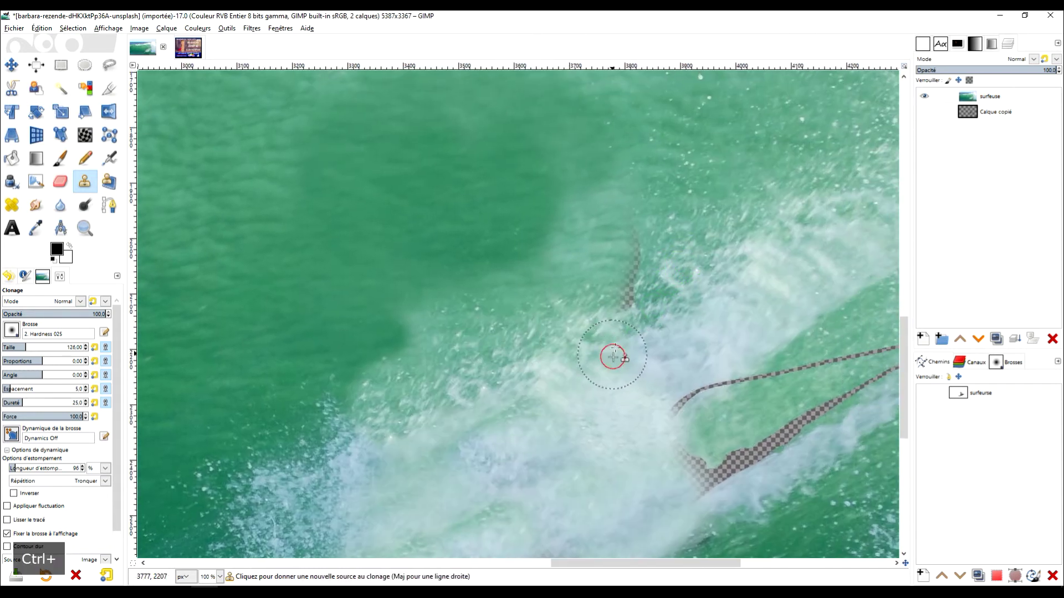
{"action": "left_click", "coordinate": [632, 240], "text": "ctrl"}
{"action": "scroll", "coordinate": [723, 272], "scroll_direction": "down", "scroll_amount": 2}
{"action": "scroll", "coordinate": [693, 289], "scroll_direction": "up", "scroll_amount": 2}
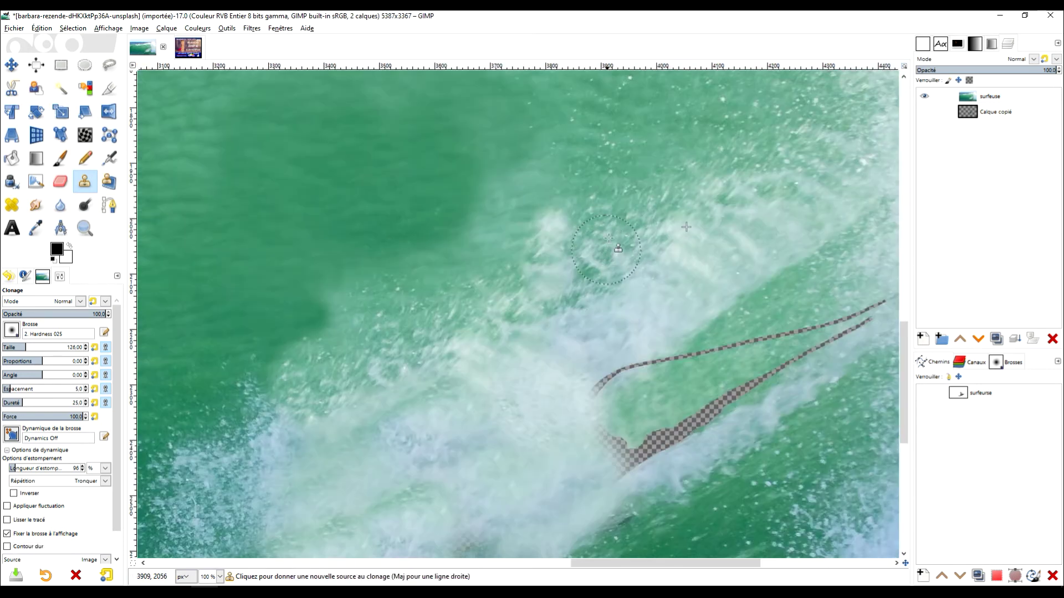
Clone rippled water from in front of the wave over the dark patch left by the torso
{"action": "scroll", "coordinate": [662, 306], "scroll_direction": "down", "scroll_amount": 2}
{"action": "left_click", "coordinate": [461, 249], "text": "ctrl"}
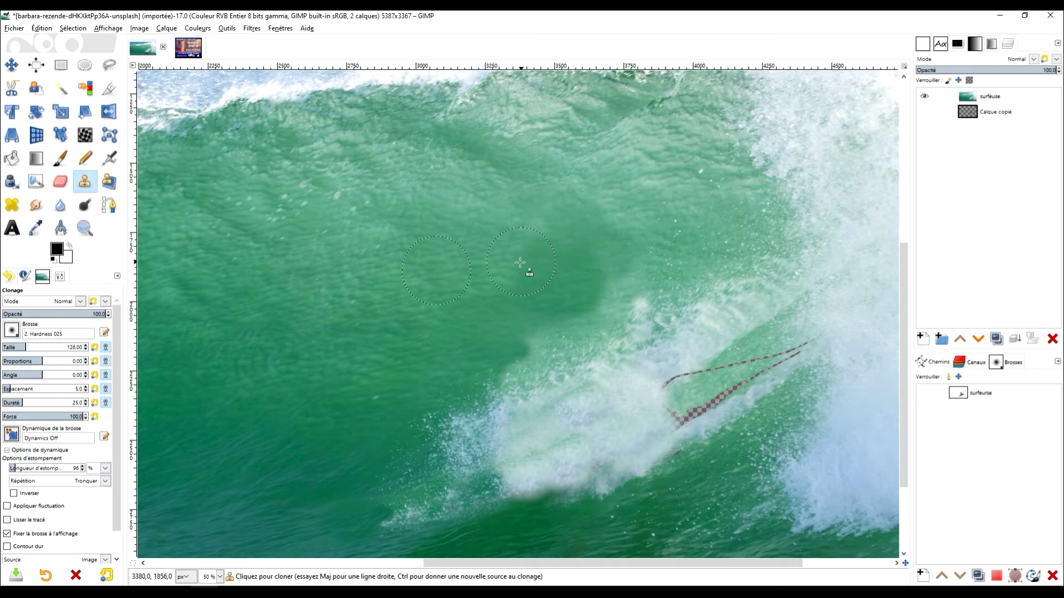
{"action": "left_click", "coordinate": [518, 328], "text": "ctrl"}
{"action": "scroll", "coordinate": [696, 322], "scroll_direction": "up", "scroll_amount": 1}
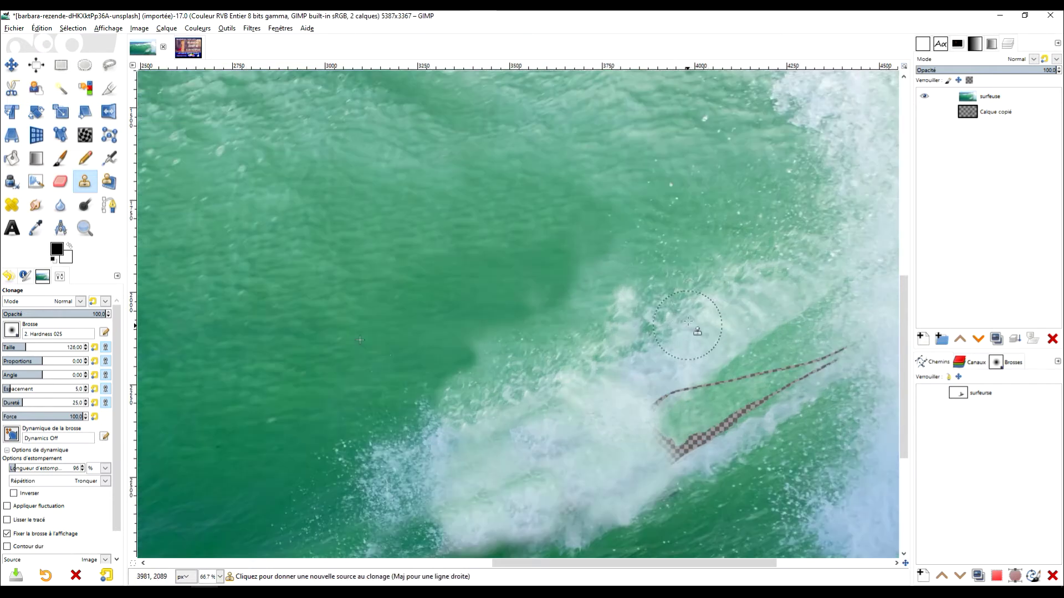
Clone foam from the wave crest over the lower-back area and the front curve of the leash
{"action": "left_click", "coordinate": [709, 314], "text": "ctrl"}
{"action": "mouse_move", "coordinate": [614, 283]}
{"action": "left_mouse_down"}
{"action": "mouse_move", "coordinate": [601, 274]}
{"action": "mouse_move", "coordinate": [582, 301]}
{"action": "left_mouse_up"}
{"action": "scroll", "coordinate": [624, 269], "scroll_direction": "right", "scroll_amount": 3}
{"action": "scroll", "coordinate": [624, 268], "scroll_direction": "right", "scroll_amount": 2}
{"action": "scroll", "coordinate": [624, 268], "scroll_direction": "down", "scroll_amount": 1}
{"action": "left_click", "coordinate": [603, 283], "text": "ctrl"}
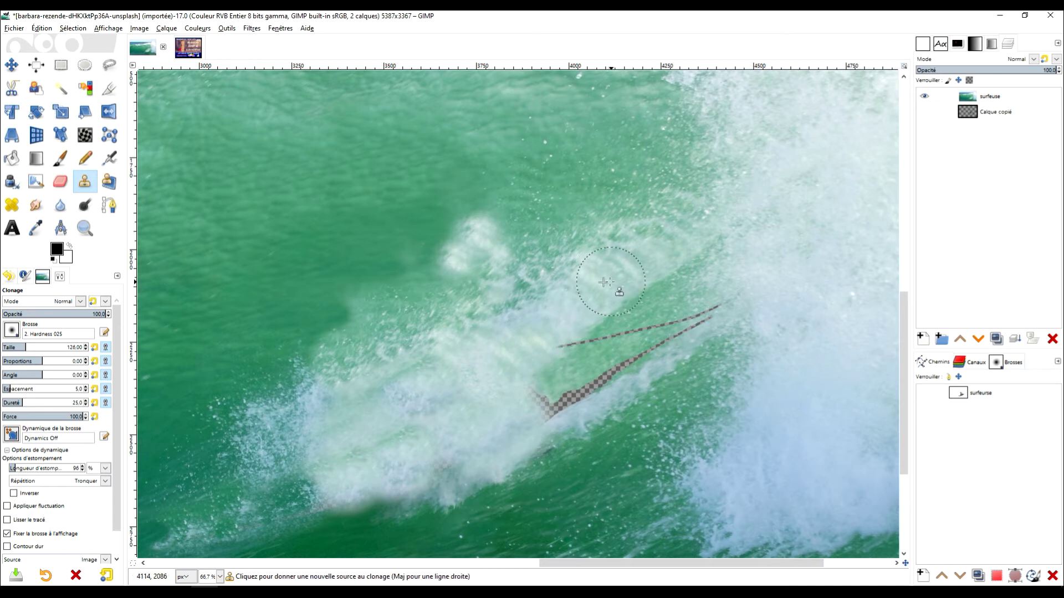
Sample the green water just above the leash and clone it along the leash's remaining length
{"action": "scroll", "coordinate": [590, 289], "scroll_direction": "up", "scroll_amount": 2}
{"action": "scroll", "coordinate": [579, 299], "scroll_direction": "down", "scroll_amount": 2}
{"action": "scroll", "coordinate": [577, 303], "scroll_direction": "down", "scroll_amount": 1}
{"action": "scroll", "coordinate": [606, 273], "scroll_direction": "up", "scroll_amount": 3}
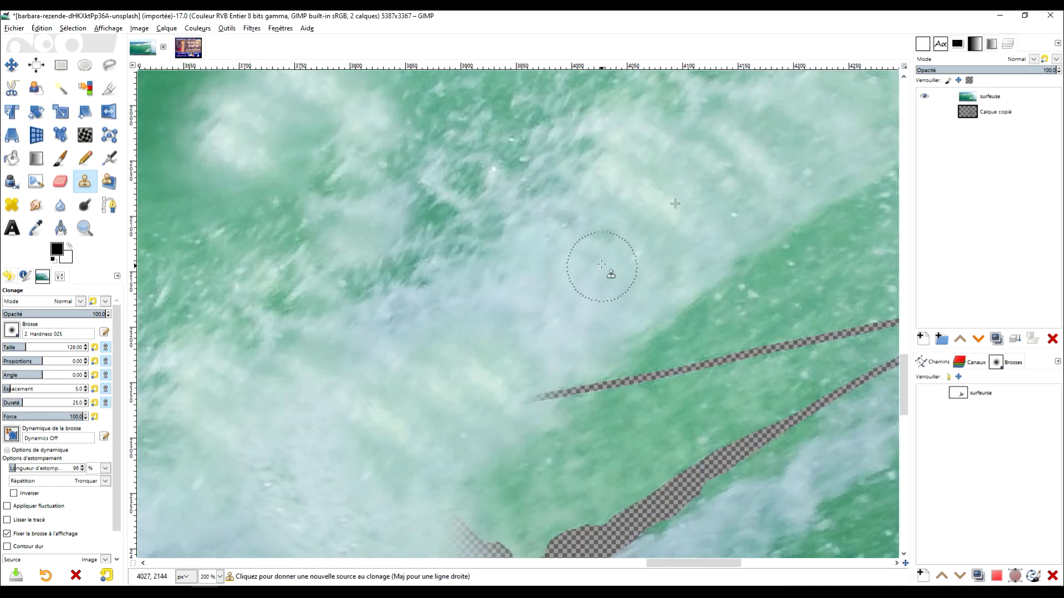
{"action": "scroll", "coordinate": [531, 228], "scroll_direction": "down", "scroll_amount": 1}
{"action": "scroll", "coordinate": [531, 229], "scroll_direction": "down", "scroll_amount": 2, "text": "ctrl"}
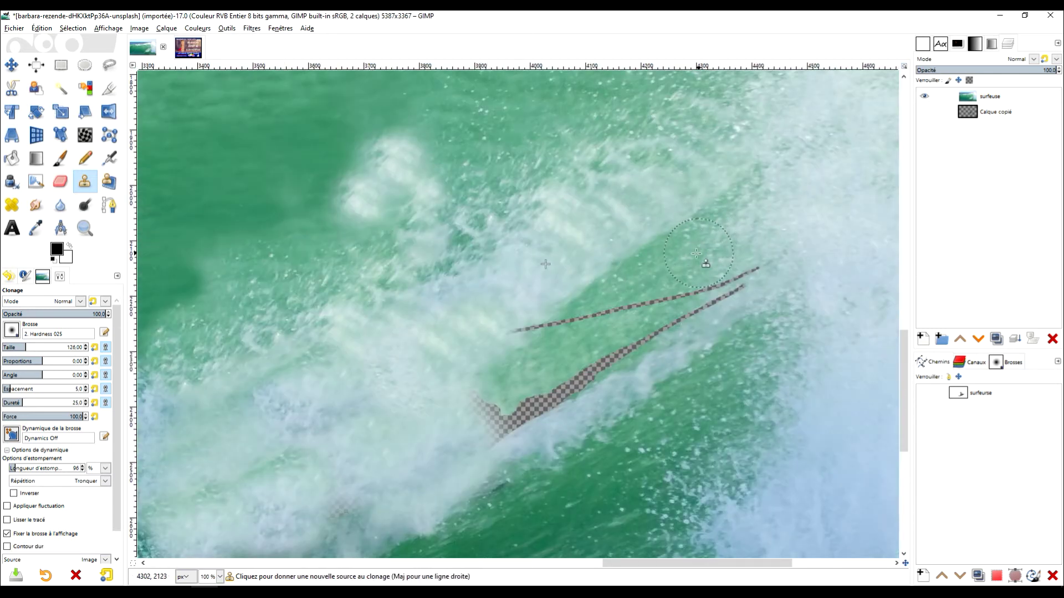
{"action": "left_click", "coordinate": [614, 309]}
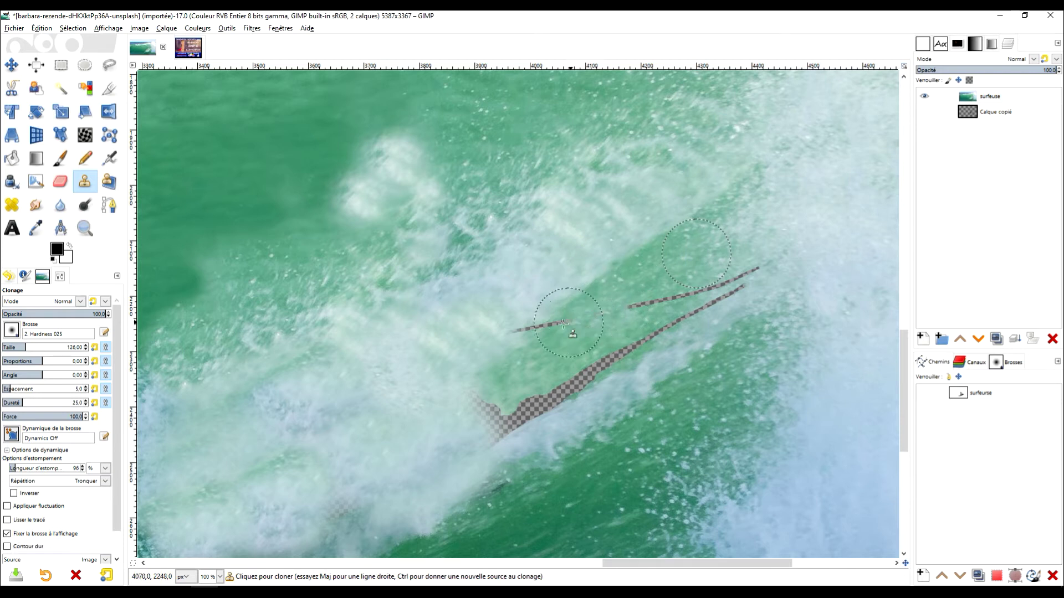
{"action": "left_click", "coordinate": [542, 329]}
{"action": "left_click", "coordinate": [672, 261], "text": "ctrl"}
{"action": "left_click", "coordinate": [641, 303]}
{"action": "left_click", "coordinate": [696, 290]}
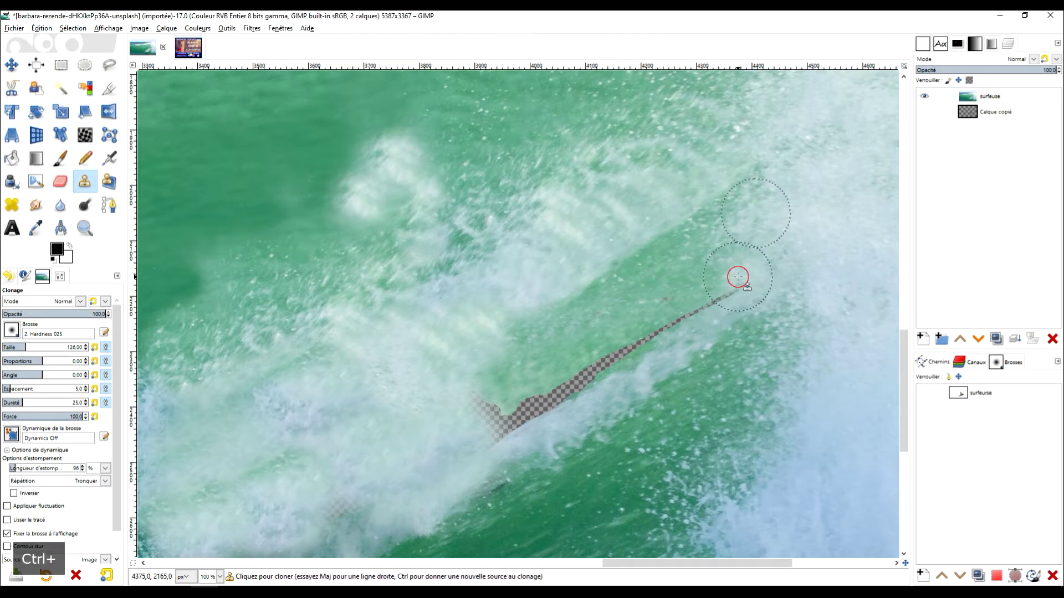
Clone green water over the rear section of the board, from its tail to the rear foot gap
{"action": "scroll", "coordinate": [739, 277], "scroll_direction": "down", "scroll_amount": 1}
{"action": "scroll", "coordinate": [735, 322], "scroll_direction": "up", "scroll_amount": 2}
{"action": "left_click", "coordinate": [643, 325], "text": "ctrl"}
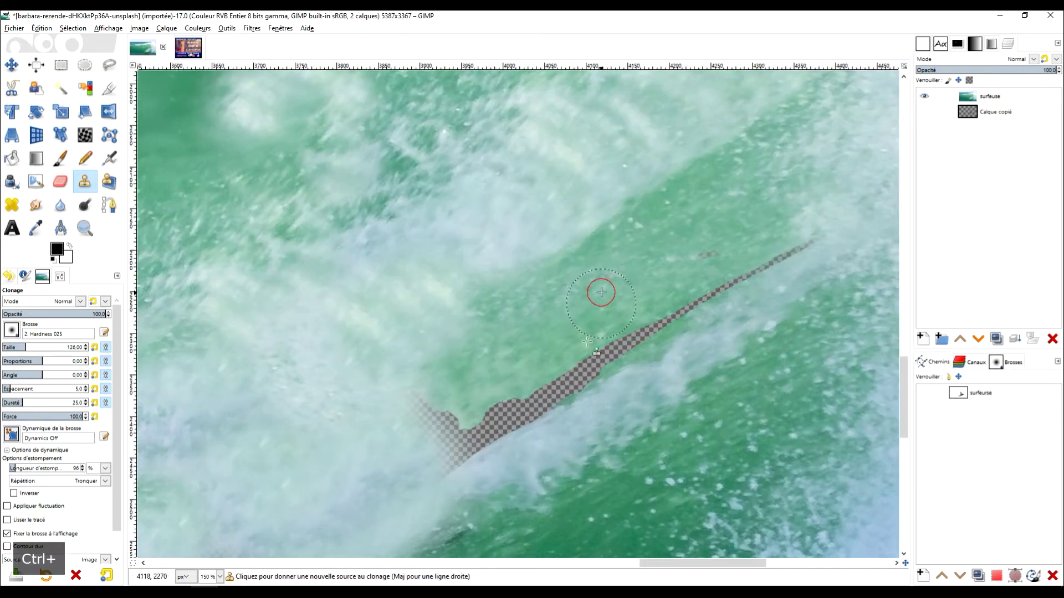
{"action": "left_click_drag", "start_coordinate": [572, 370], "coordinate": [809, 234]}
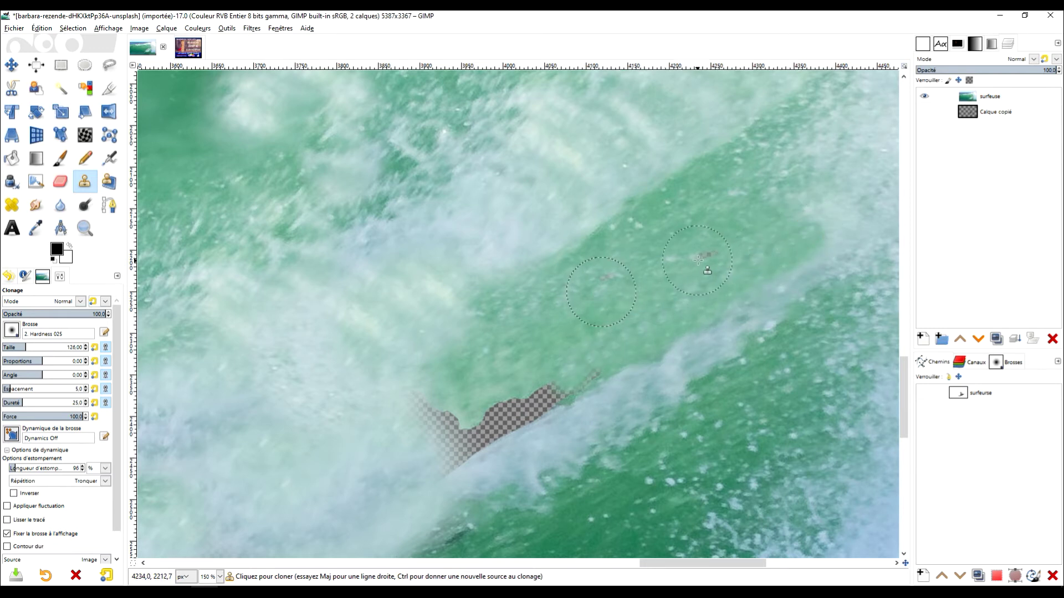
{"action": "left_click", "coordinate": [561, 369], "text": "ctrl"}
{"action": "mouse_move", "coordinate": [561, 369]}
{"action": "left_mouse_down"}
{"action": "mouse_move", "coordinate": [470, 429]}
{"action": "mouse_move", "coordinate": [426, 403]}
{"action": "mouse_move", "coordinate": [456, 449]}
{"action": "mouse_move", "coordinate": [510, 416]}
{"action": "left_mouse_up"}
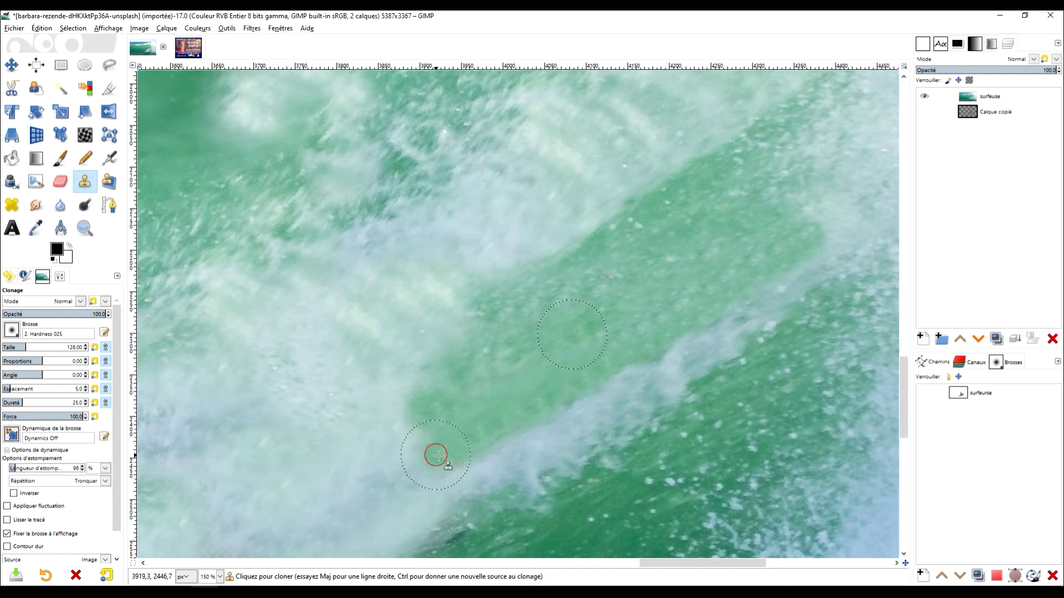
Sample the dark water ahead of the splash and blend it along the patch's foam edge at 38.5 opacity
{"action": "scroll", "coordinate": [515, 410], "scroll_direction": "down", "scroll_amount": 3}
{"action": "scroll", "coordinate": [399, 347], "scroll_direction": "up", "scroll_amount": 2}
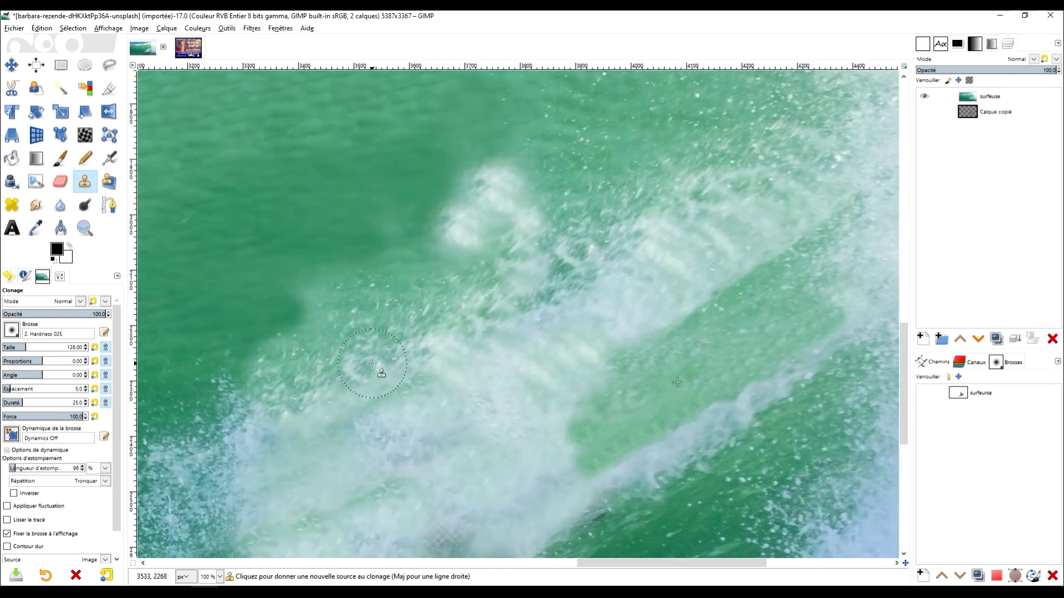
{"action": "scroll", "coordinate": [600, 375], "scroll_direction": "down", "scroll_amount": 2}
{"action": "scroll", "coordinate": [430, 315], "scroll_direction": "up", "scroll_amount": 2}
{"action": "left_click", "coordinate": [430, 315], "text": "ctrl"}
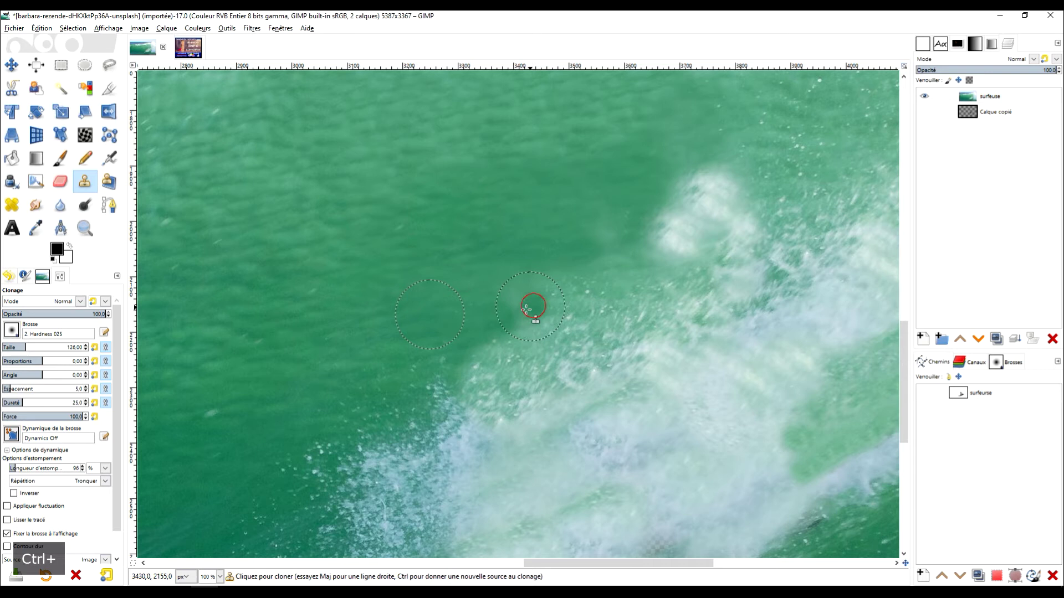
{"action": "left_click", "coordinate": [42, 314]}
{"action": "mouse_move", "coordinate": [499, 333]}
{"action": "left_mouse_down"}
{"action": "mouse_move", "coordinate": [588, 302]}
{"action": "mouse_move", "coordinate": [470, 361]}
{"action": "mouse_move", "coordinate": [563, 292]}
{"action": "mouse_move", "coordinate": [591, 292]}
{"action": "mouse_move", "coordinate": [634, 230]}
{"action": "mouse_move", "coordinate": [557, 228]}
{"action": "left_mouse_up"}
{"action": "mouse_move", "coordinate": [509, 268]}
{"action": "left_mouse_down"}
{"action": "mouse_move", "coordinate": [427, 294]}
{"action": "mouse_move", "coordinate": [472, 266]}
{"action": "mouse_move", "coordinate": [676, 194]}
{"action": "mouse_move", "coordinate": [618, 236]}
{"action": "mouse_move", "coordinate": [676, 167]}
{"action": "mouse_move", "coordinate": [704, 167]}
{"action": "left_mouse_up"}
{"action": "scroll", "coordinate": [704, 166], "scroll_direction": "down", "scroll_amount": 2}
{"action": "scroll", "coordinate": [715, 283], "scroll_direction": "up", "scroll_amount": 2}
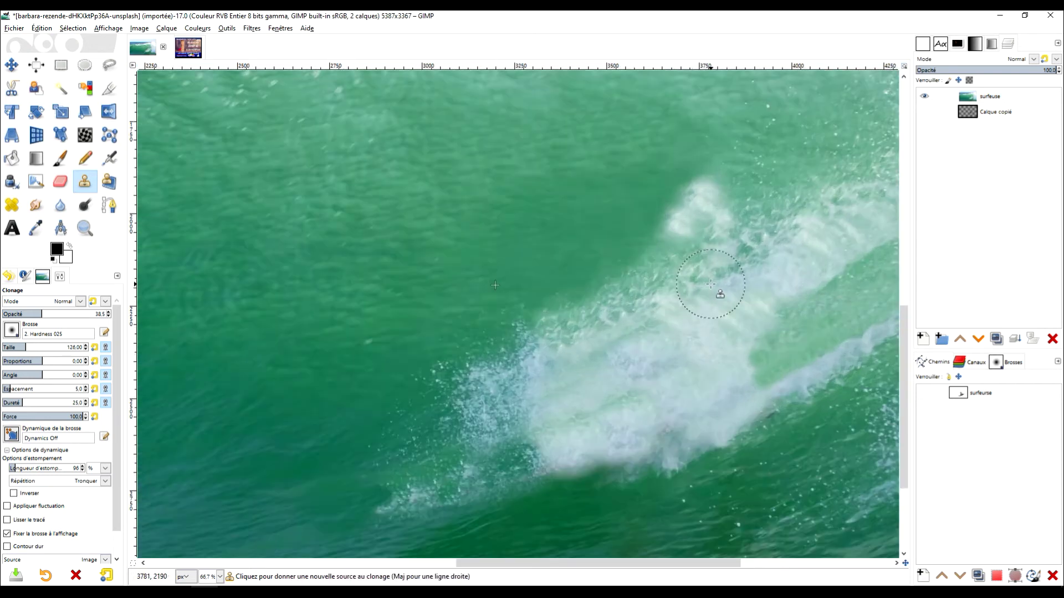
Sample the speckled water beside the isolated foam puff above the splash and clone it over the puff's upper part
{"action": "scroll", "coordinate": [729, 249], "scroll_direction": "down", "scroll_amount": 1}
{"action": "scroll", "coordinate": [662, 394], "scroll_direction": "up", "scroll_amount": 2}
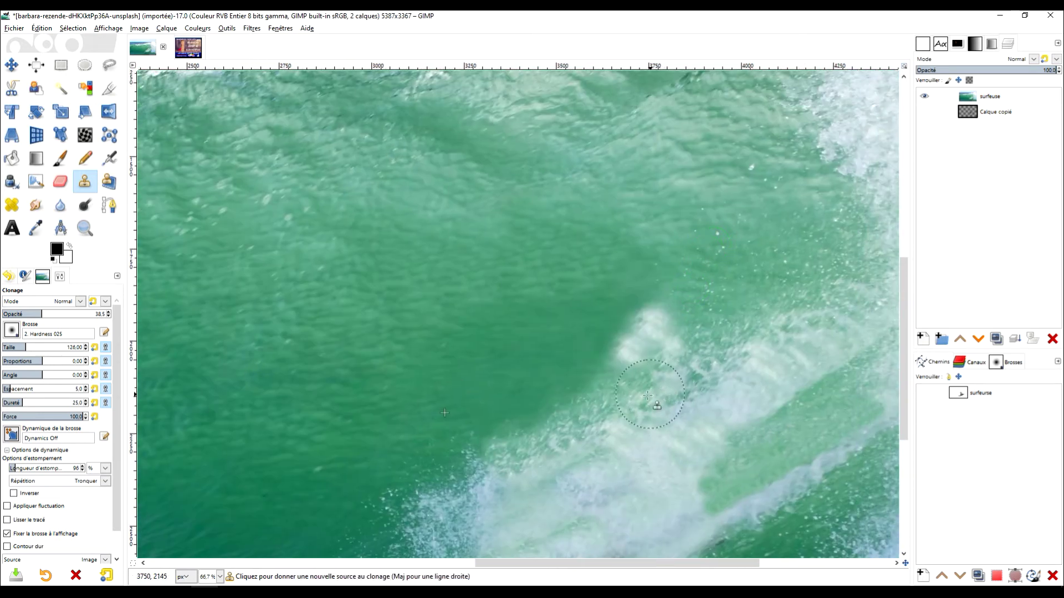
{"action": "scroll", "coordinate": [673, 376], "scroll_direction": "up", "scroll_amount": 1}
{"action": "left_click", "coordinate": [740, 289], "text": "ctrl"}
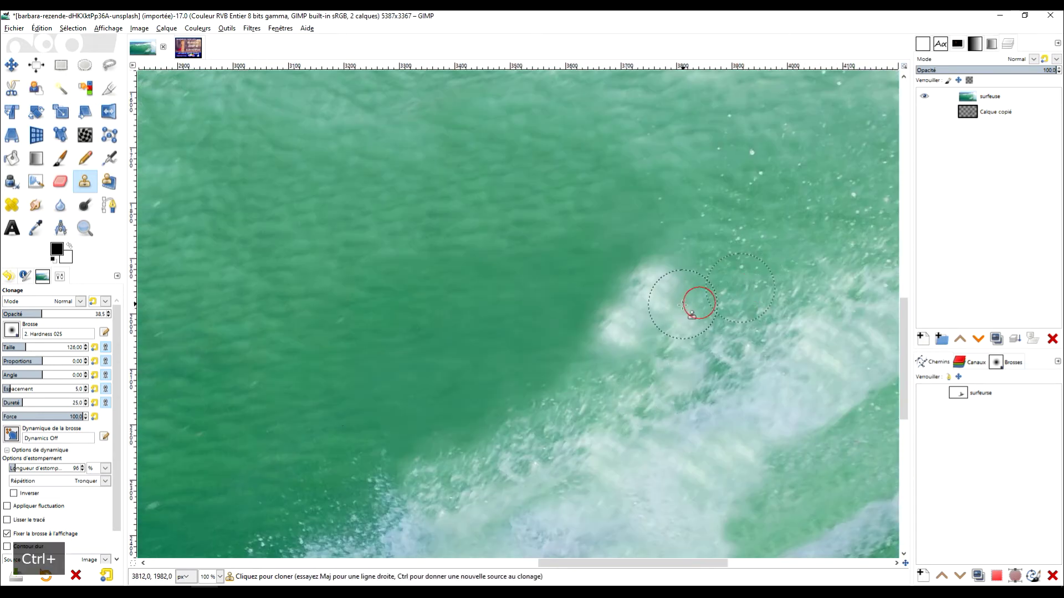
{"action": "left_click", "coordinate": [665, 268]}
{"action": "left_click_drag", "start_coordinate": [632, 280], "coordinate": [636, 283]}
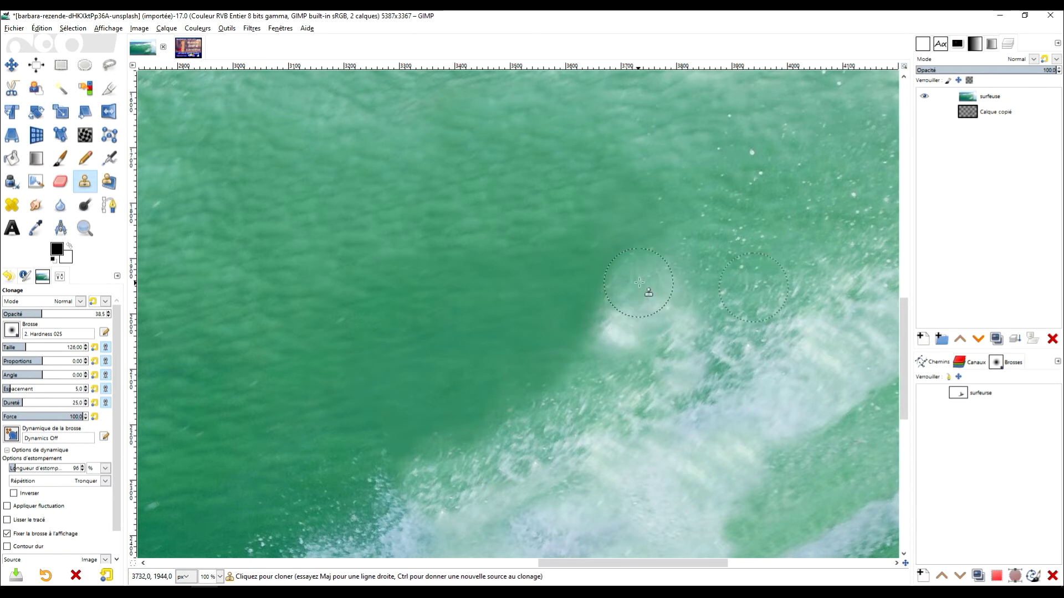
{"action": "scroll", "coordinate": [668, 388], "scroll_direction": "down", "scroll_amount": 3}
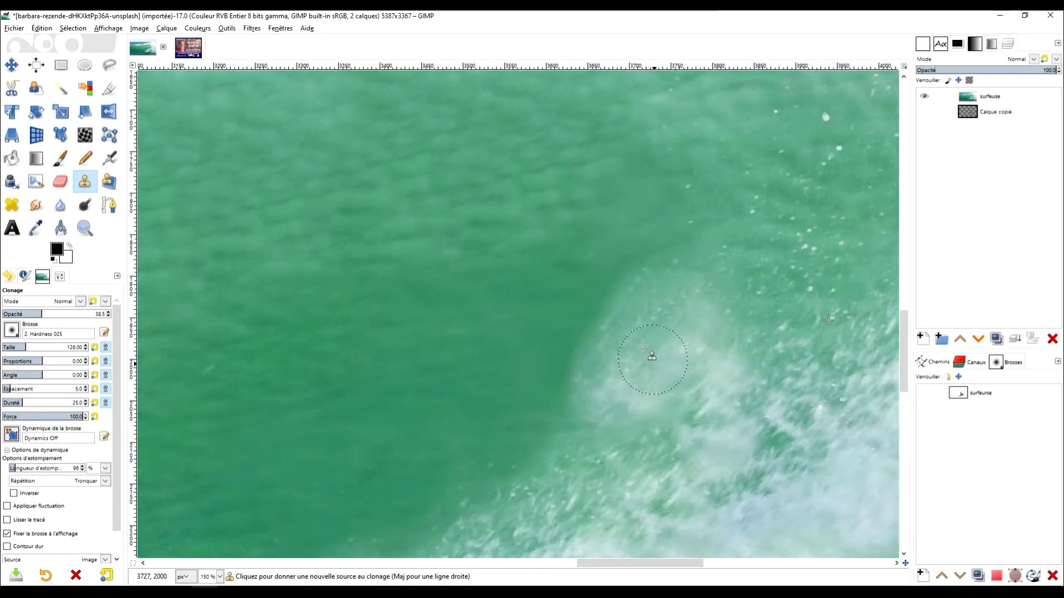
Sample the smooth green water ahead of the foam puff and clone it along the puff's front and top edges
{"action": "scroll", "coordinate": [668, 387], "scroll_direction": "up", "scroll_amount": 4}
{"action": "left_click", "coordinate": [516, 331], "text": "ctrl"}
{"action": "left_click", "coordinate": [610, 294]}
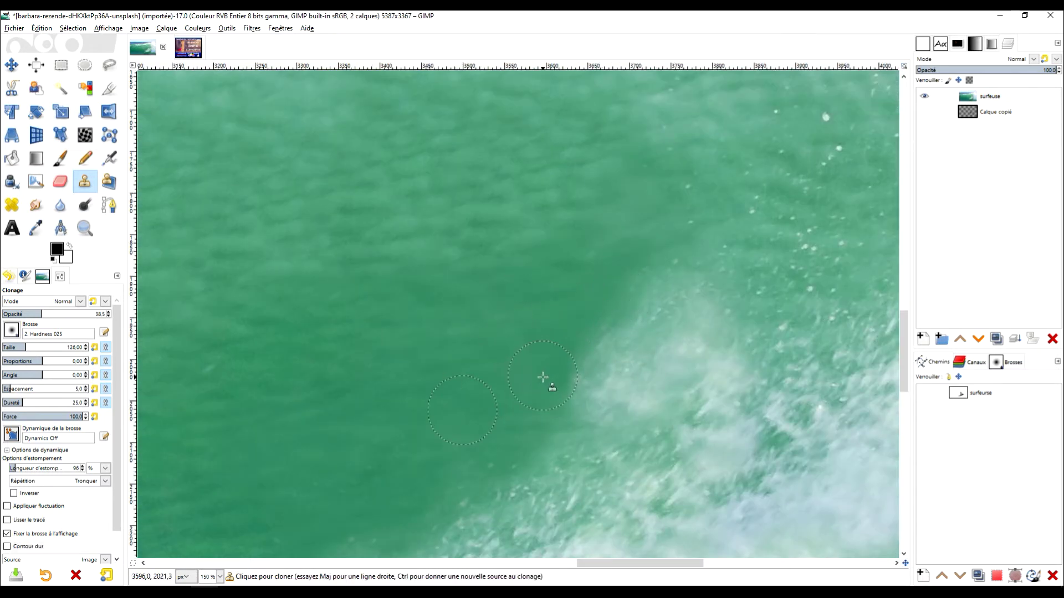
{"action": "left_click", "coordinate": [694, 270]}
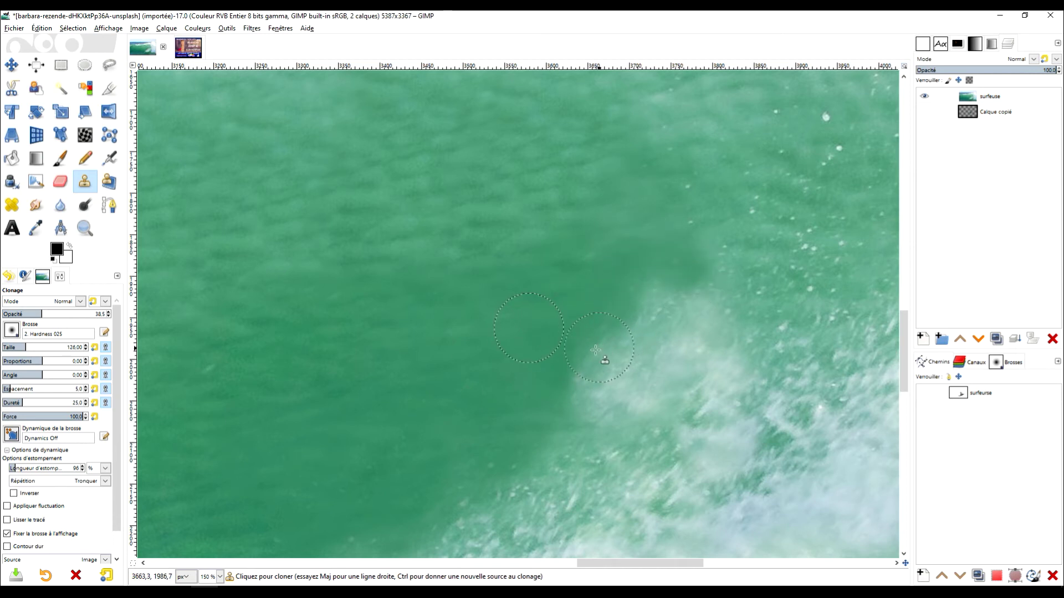
Sample white foam in the middle of the splash and blend it into the neighbouring foam
{"action": "scroll", "coordinate": [563, 380], "scroll_direction": "down", "scroll_amount": 3}
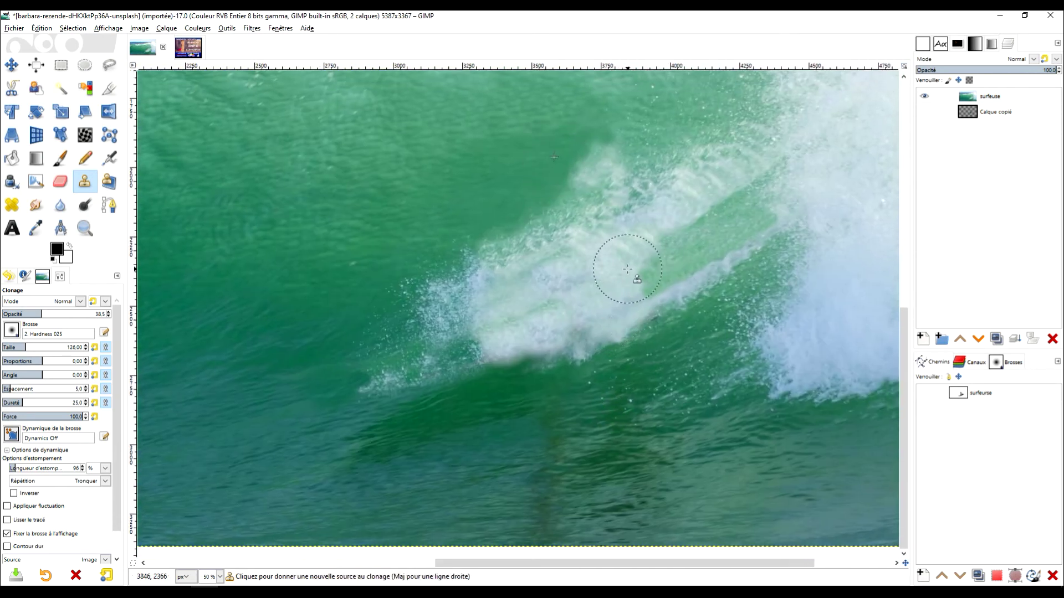
{"action": "scroll", "coordinate": [609, 283], "scroll_direction": "down", "scroll_amount": 1}
{"action": "scroll", "coordinate": [615, 299], "scroll_direction": "up", "scroll_amount": 3}
{"action": "left_click", "coordinate": [619, 320], "text": "ctrl"}
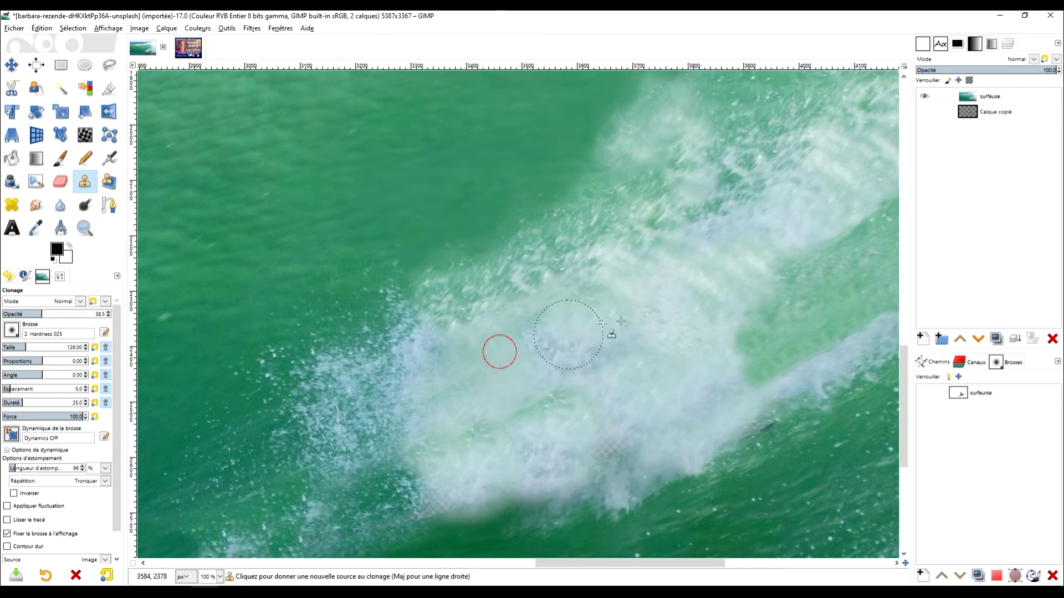
Sample the green water beside the foam puff and clone it over the puff's upper front edge
{"action": "scroll", "coordinate": [499, 349], "scroll_direction": "down", "scroll_amount": 2}
{"action": "scroll", "coordinate": [635, 315], "scroll_direction": "up", "scroll_amount": 2}
{"action": "scroll", "coordinate": [663, 330], "scroll_direction": "up", "scroll_amount": 3}
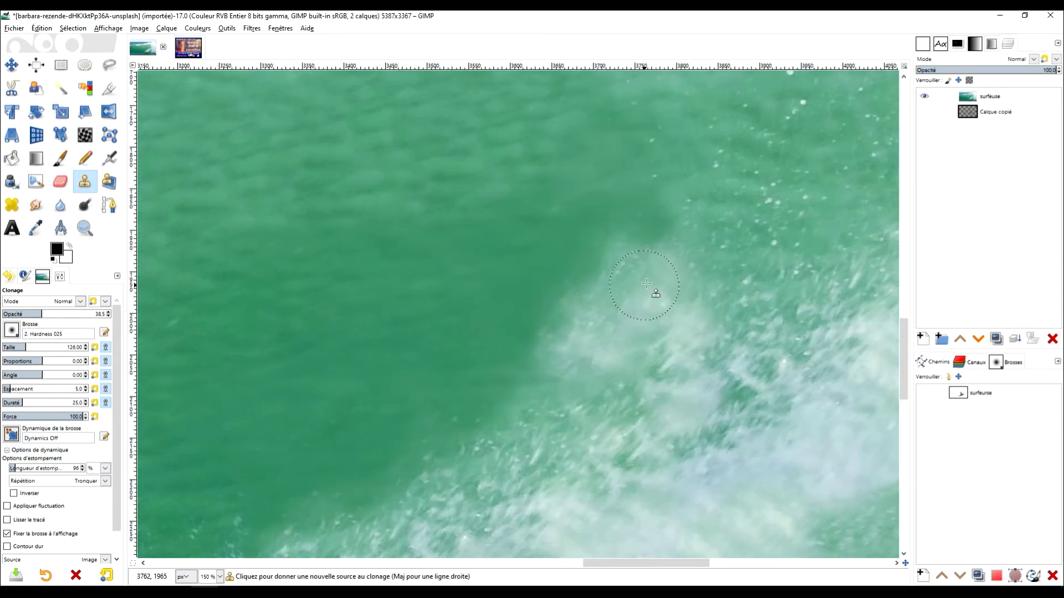
{"action": "left_click", "coordinate": [541, 253], "text": "ctrl"}
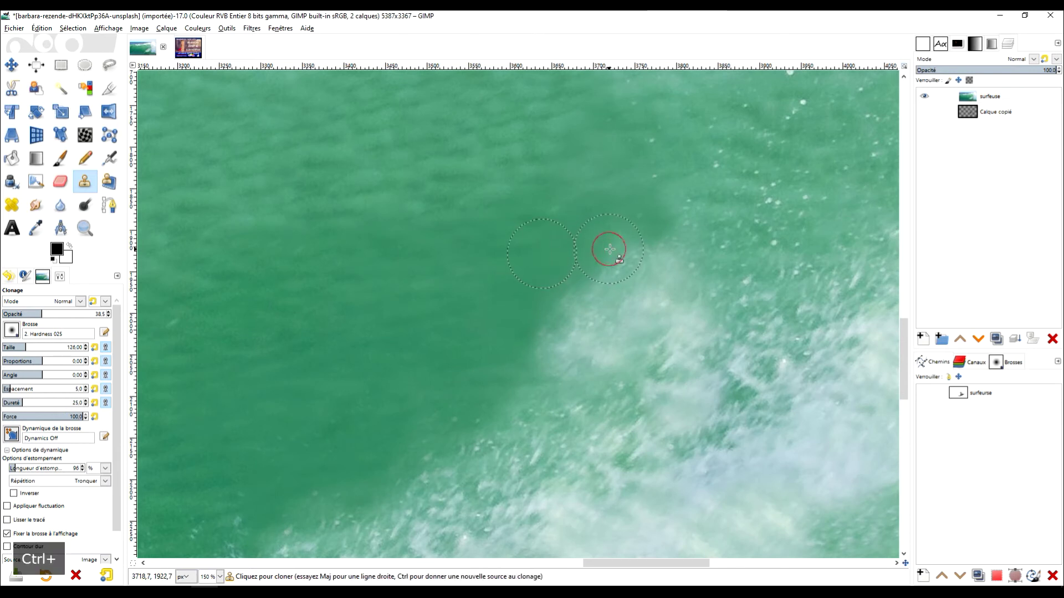
Show Calque copié above surfeuse to check the surfer against the retouched wave, and return it hidden beneath
{"action": "left_click", "coordinate": [923, 113]}
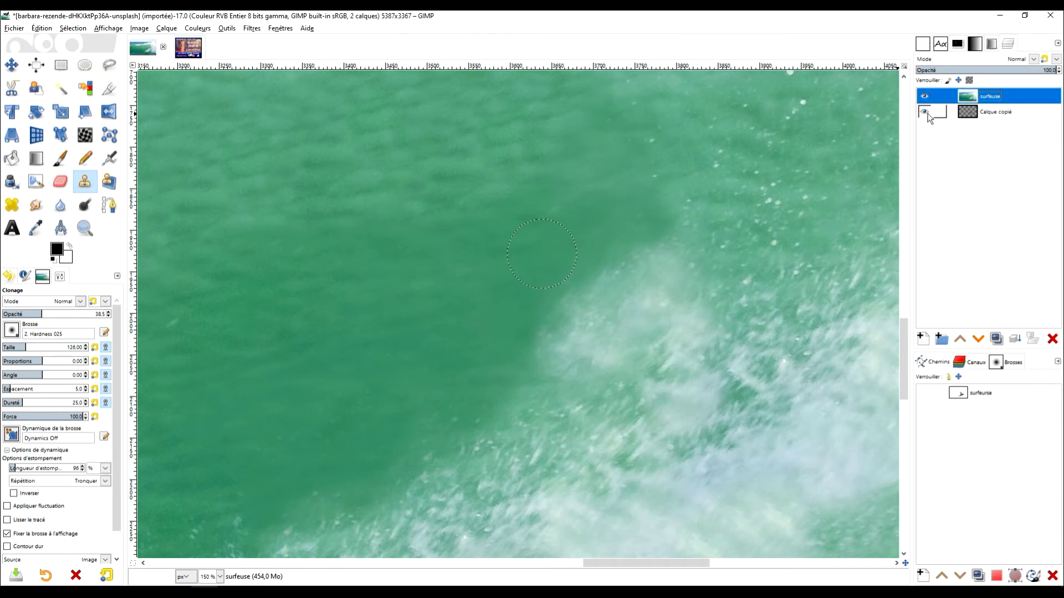
{"action": "left_click_drag", "start_coordinate": [972, 123], "coordinate": [978, 97]}
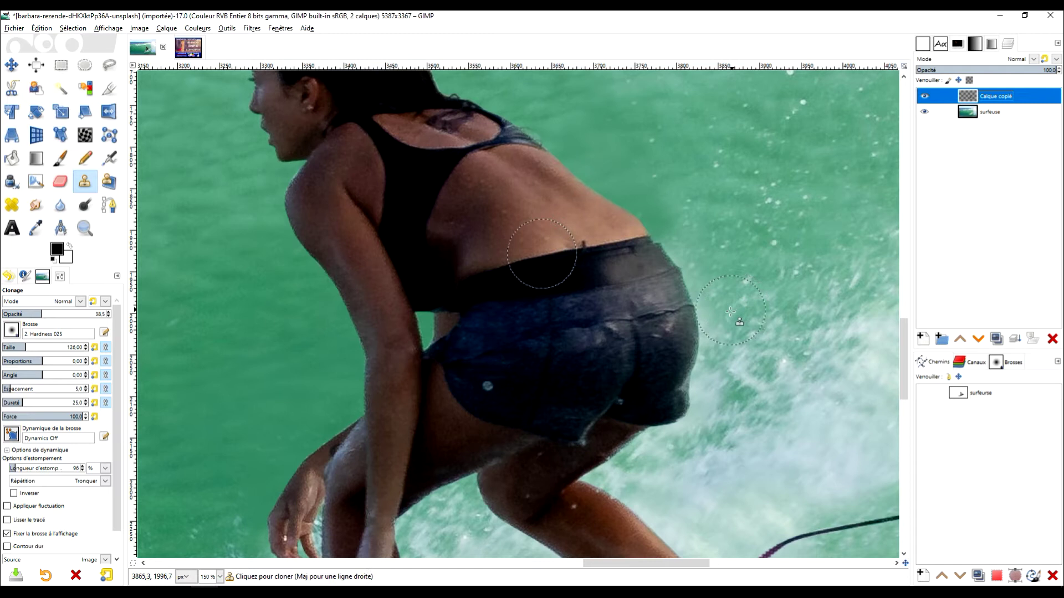
{"action": "scroll", "coordinate": [739, 305], "scroll_direction": "down", "scroll_amount": 3}
{"action": "scroll", "coordinate": [738, 306], "scroll_direction": "up", "scroll_amount": 2}
{"action": "scroll", "coordinate": [738, 306], "scroll_direction": "down", "scroll_amount": 3}
{"action": "scroll", "coordinate": [739, 306], "scroll_direction": "up", "scroll_amount": 3}
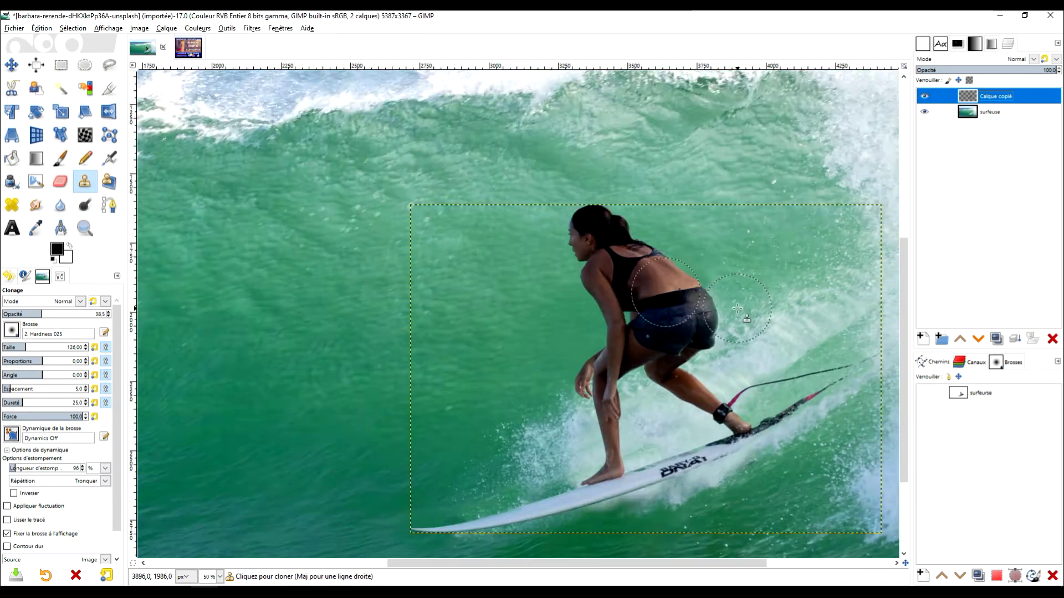
{"action": "left_click_drag", "start_coordinate": [962, 99], "coordinate": [967, 126]}
{"action": "scroll", "coordinate": [758, 248], "scroll_direction": "down", "scroll_amount": 3}
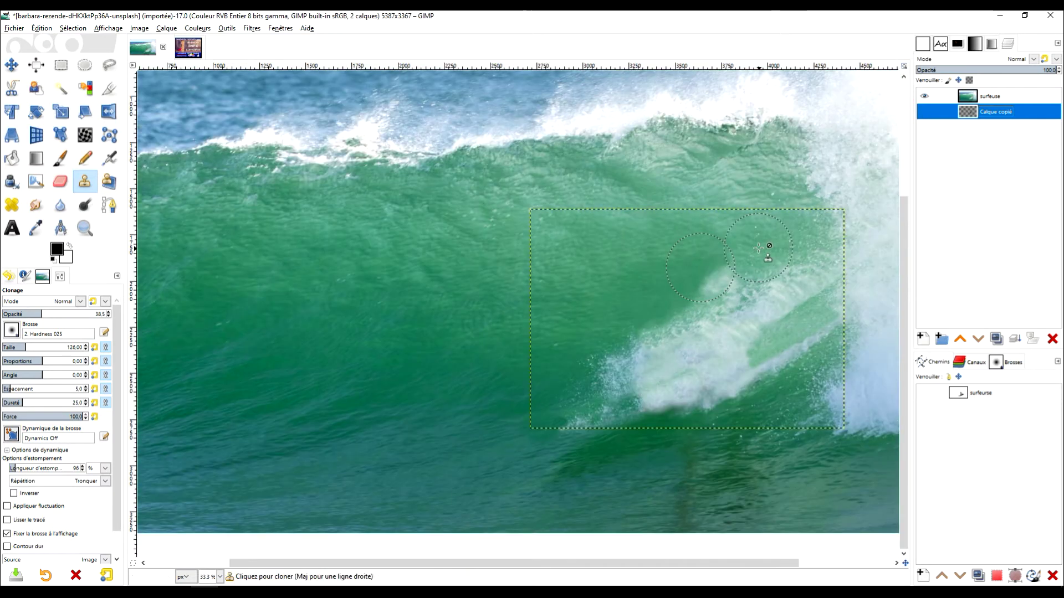
Switch to the Rectangle Select tool, clear any selection and duplicate the surfeuse layer
{"action": "key", "text": "r"}
{"action": "key", "text": "ctrl+shift+a"}
{"action": "left_click", "coordinate": [992, 96]}
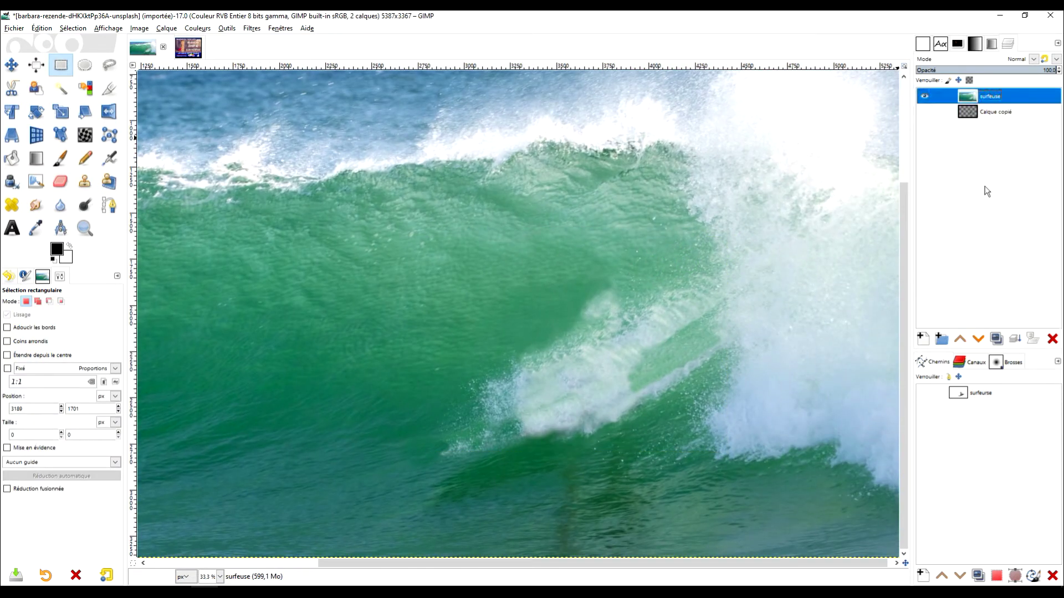
{"action": "left_click", "coordinate": [996, 340]}
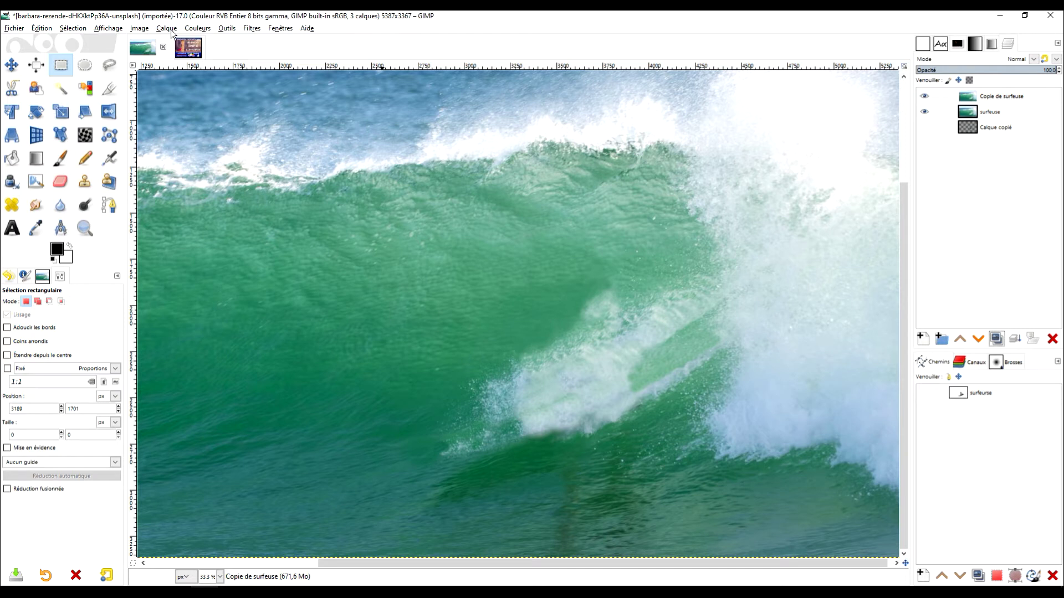
Scale the image to a width of 2000 px and a height of 1250 px, keeping its proportions
{"action": "left_click", "coordinate": [143, 33]}
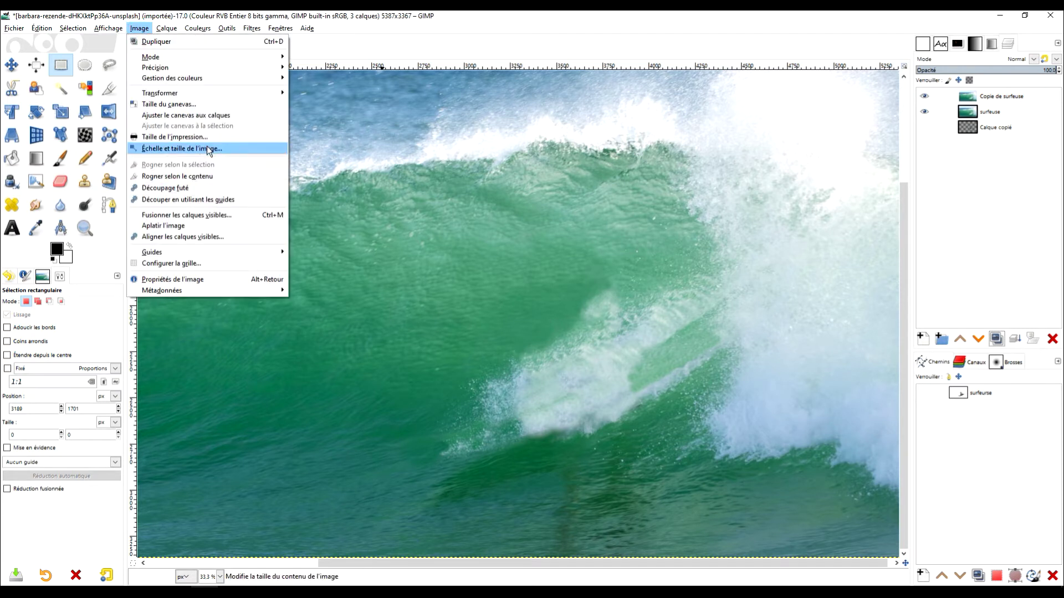
{"action": "left_click", "coordinate": [208, 145]}
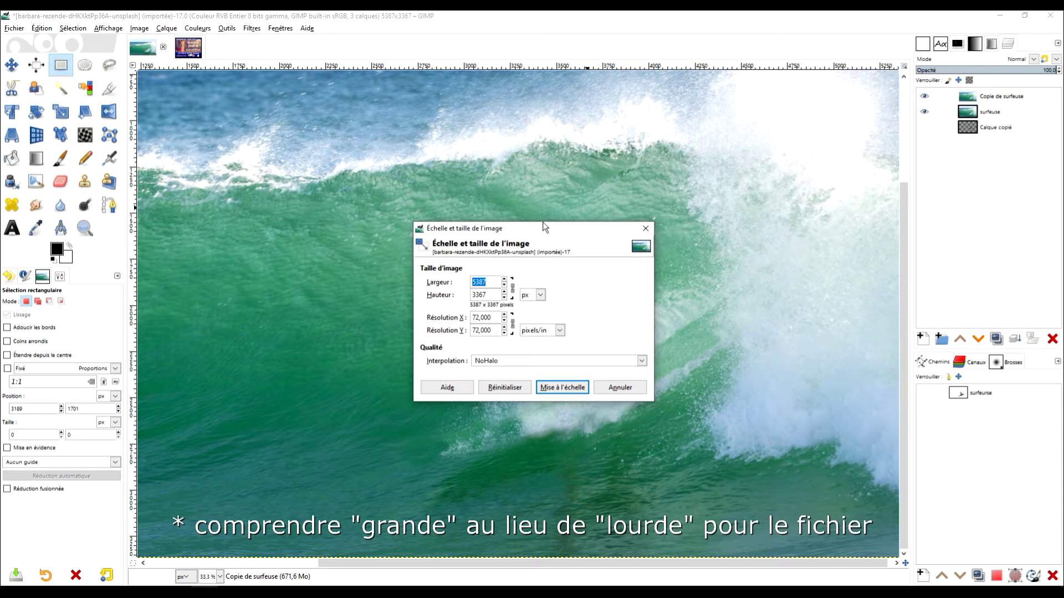
{"action": "type", "text": "200"}
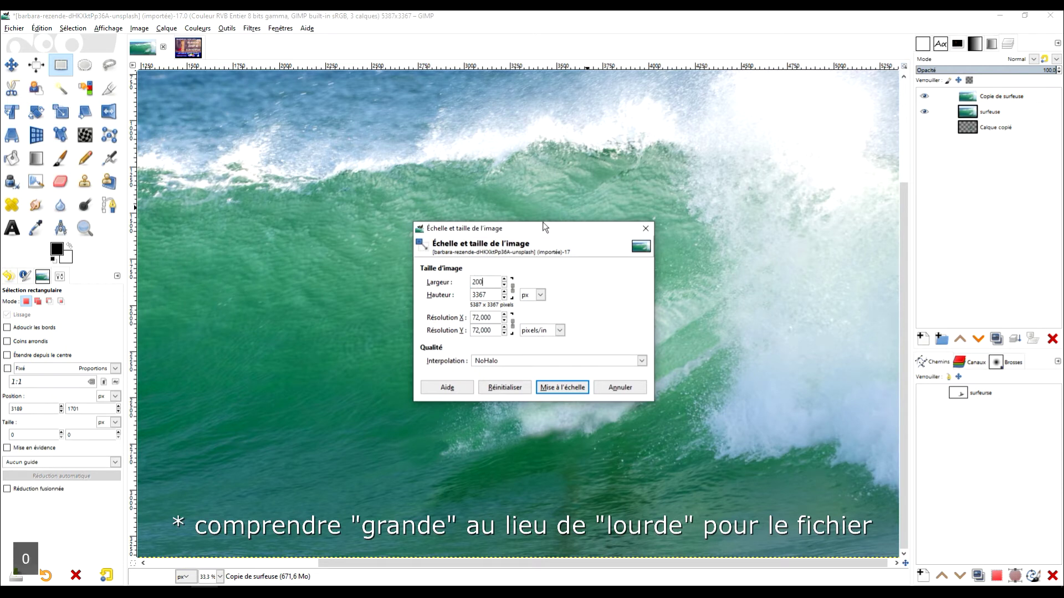
{"action": "type", "text": "0"}
{"action": "left_click", "coordinate": [481, 295]}
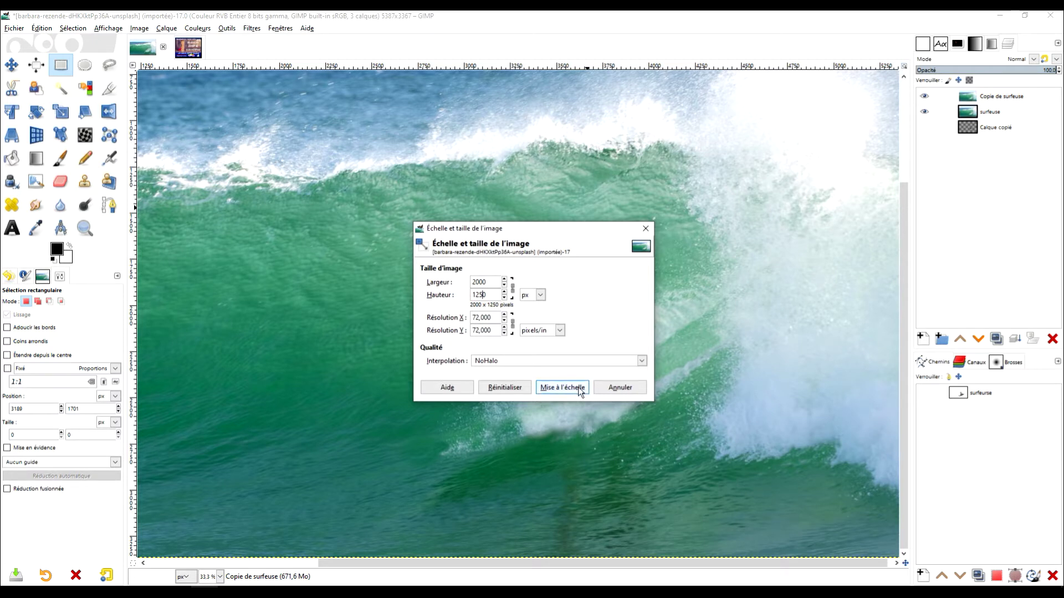
{"action": "left_click", "coordinate": [562, 387]}
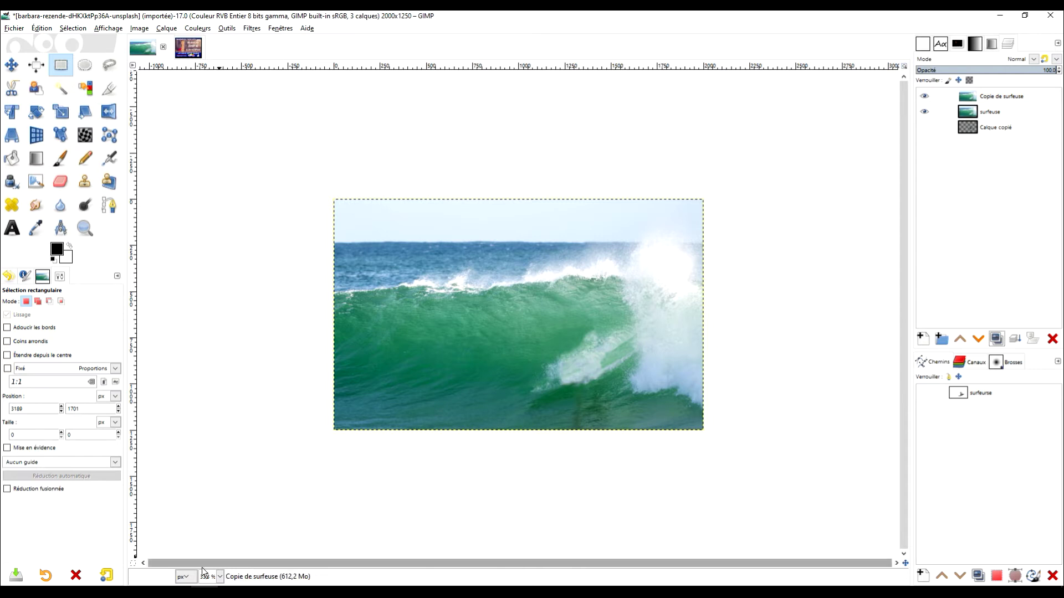
Examine the scaled image at 100 % zoom and as a whole
{"action": "left_click", "coordinate": [220, 577]}
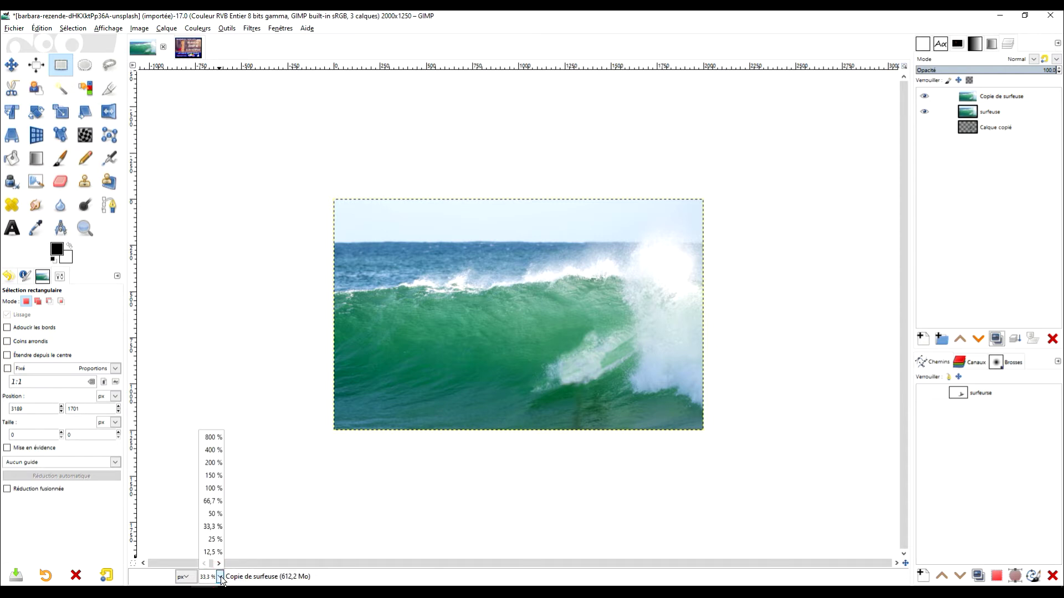
{"action": "left_click", "coordinate": [216, 488]}
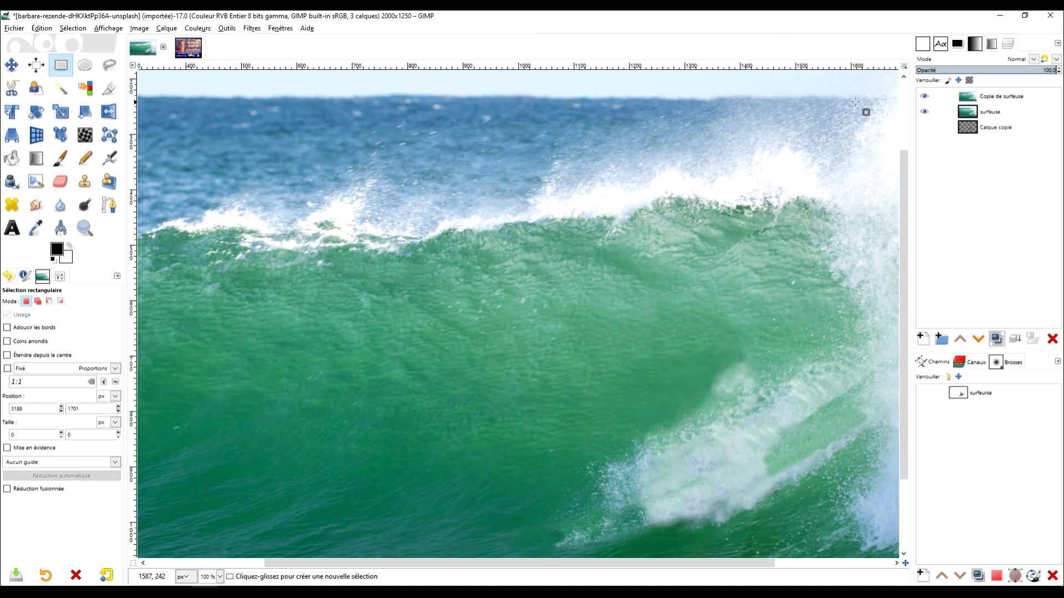
{"action": "scroll", "coordinate": [652, 325], "scroll_direction": "down", "scroll_amount": 2}
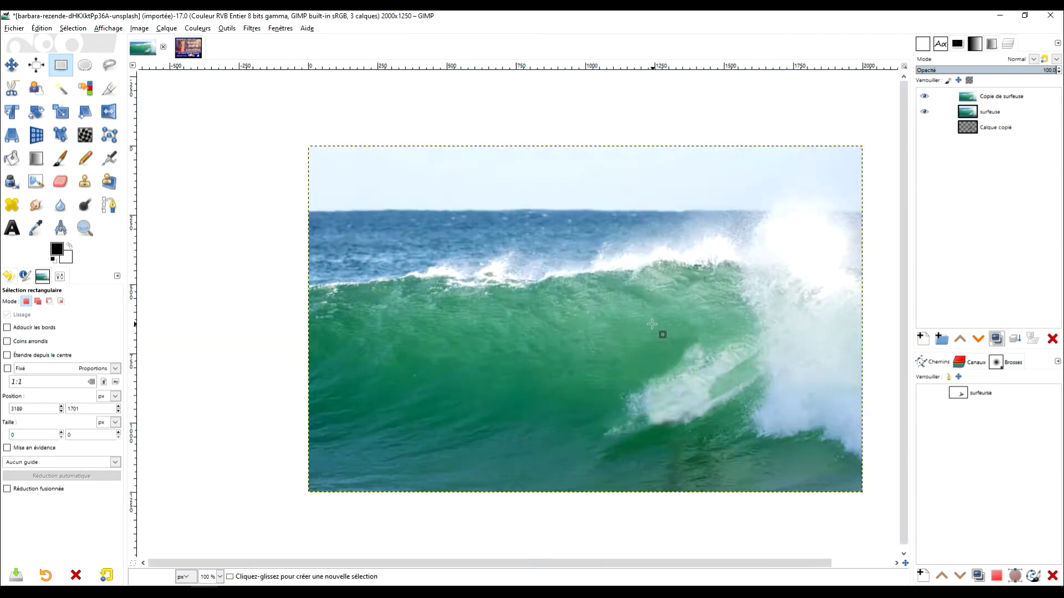
{"action": "scroll", "coordinate": [652, 324], "scroll_direction": "down", "scroll_amount": 3}
{"action": "left_click", "coordinate": [905, 66]}
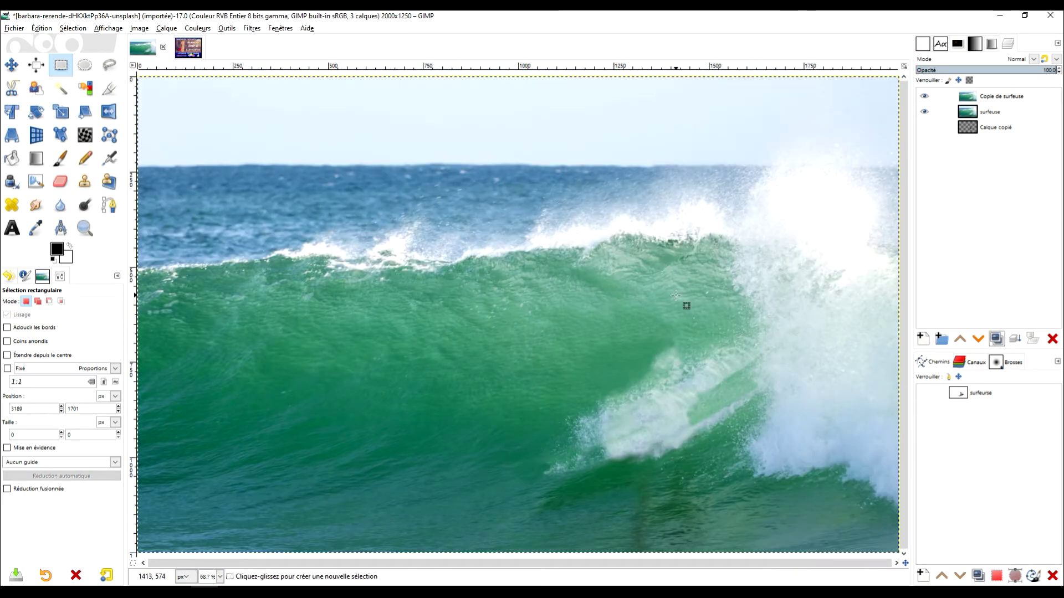
{"action": "scroll", "coordinate": [688, 305], "scroll_direction": "down", "scroll_amount": 1}
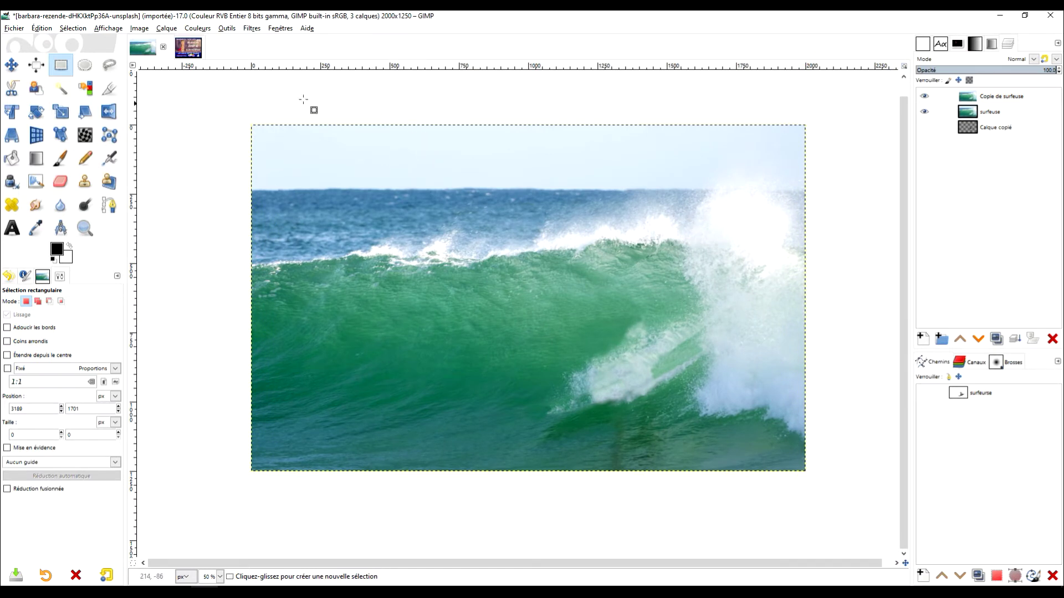
Open the G'MIC-Qt filters, search for "morph" and run Morph [Interactive] on the visible layers
{"action": "left_click", "coordinate": [256, 31]}
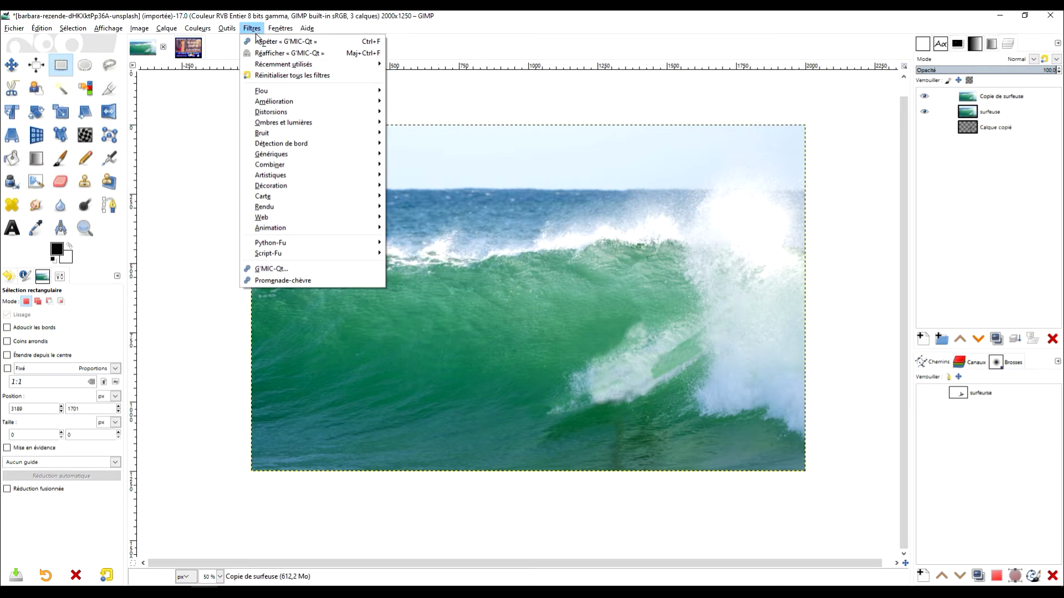
{"action": "left_click", "coordinate": [287, 265]}
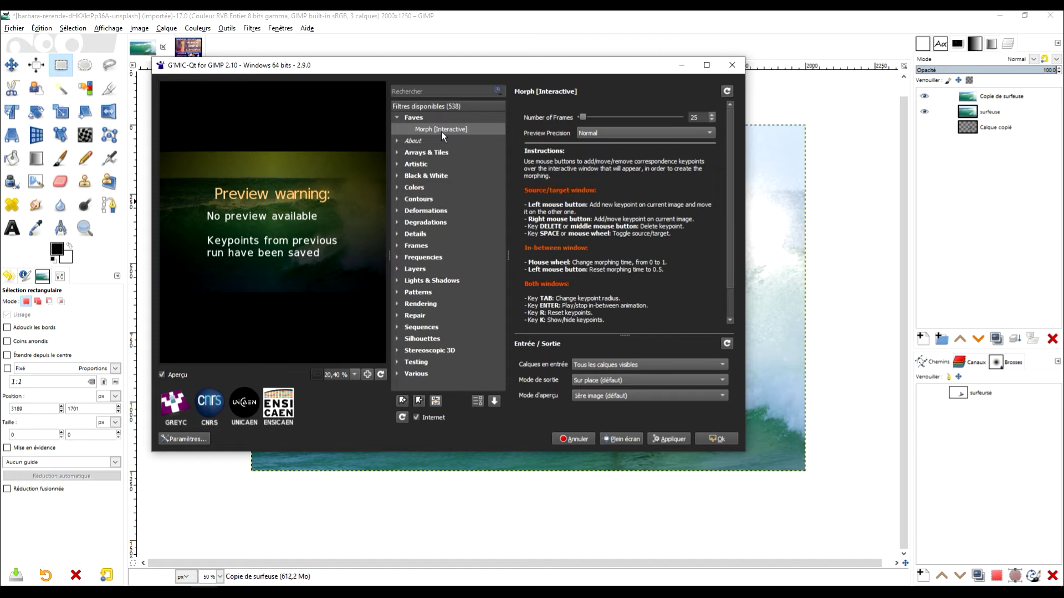
{"action": "left_click", "coordinate": [434, 92]}
{"action": "type", "text": "morph"}
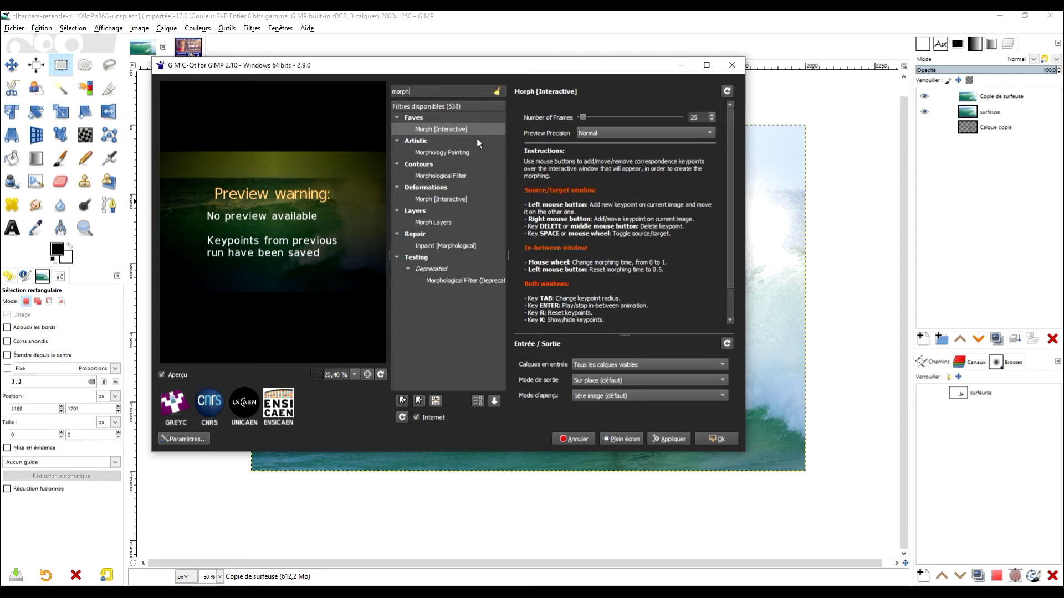
{"action": "left_click", "coordinate": [456, 129]}
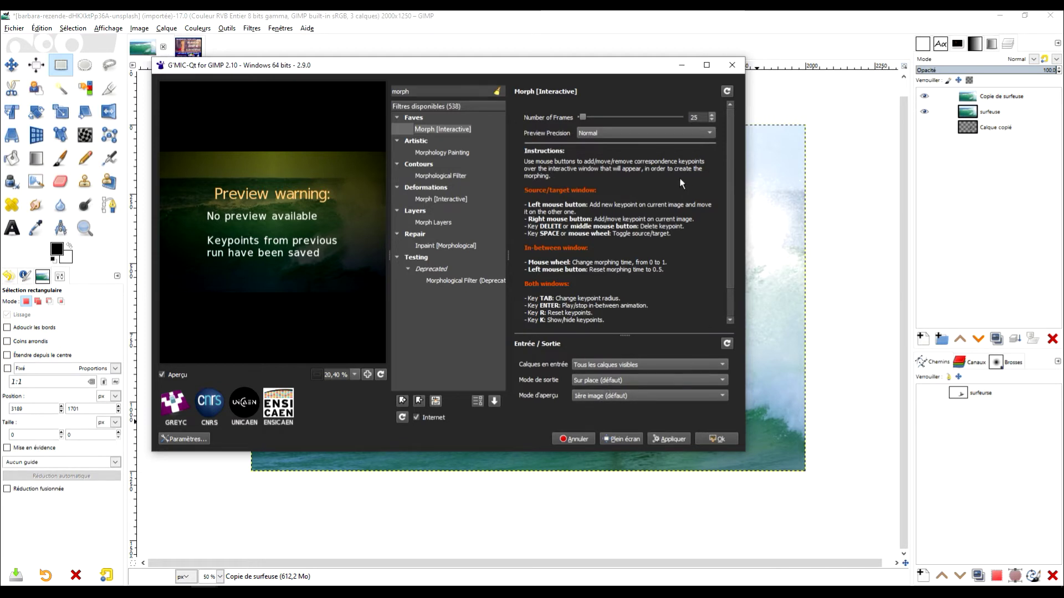
{"action": "left_click", "coordinate": [718, 439]}
Reset the morph keypoints, add one at the wave's left edge in the source and shift it slightly up and right in the target
{"action": "key", "text": "r"}
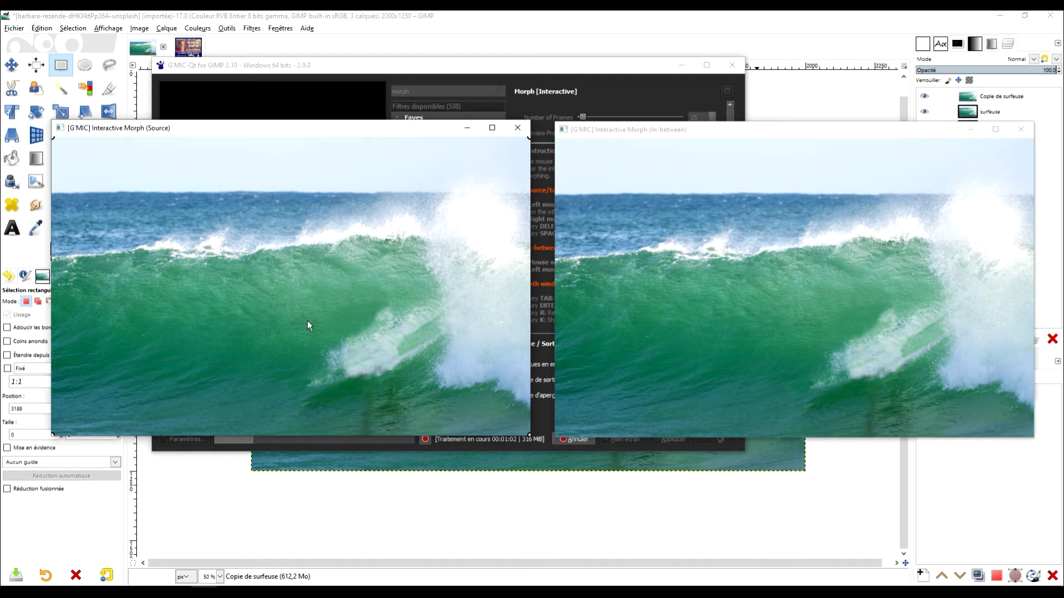
{"action": "left_click", "coordinate": [54, 300]}
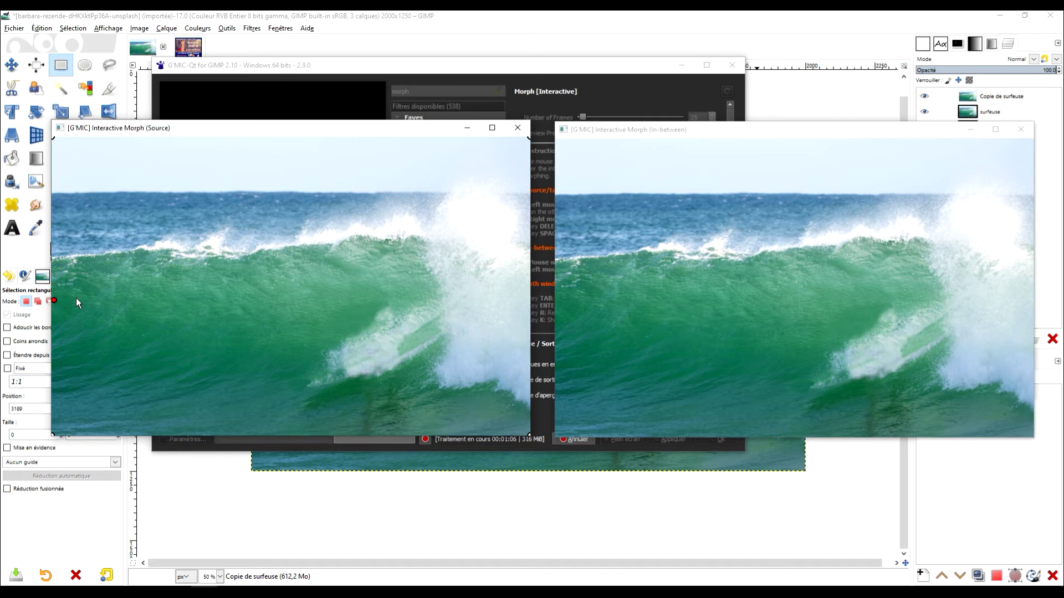
{"action": "key", "text": "Tab"}
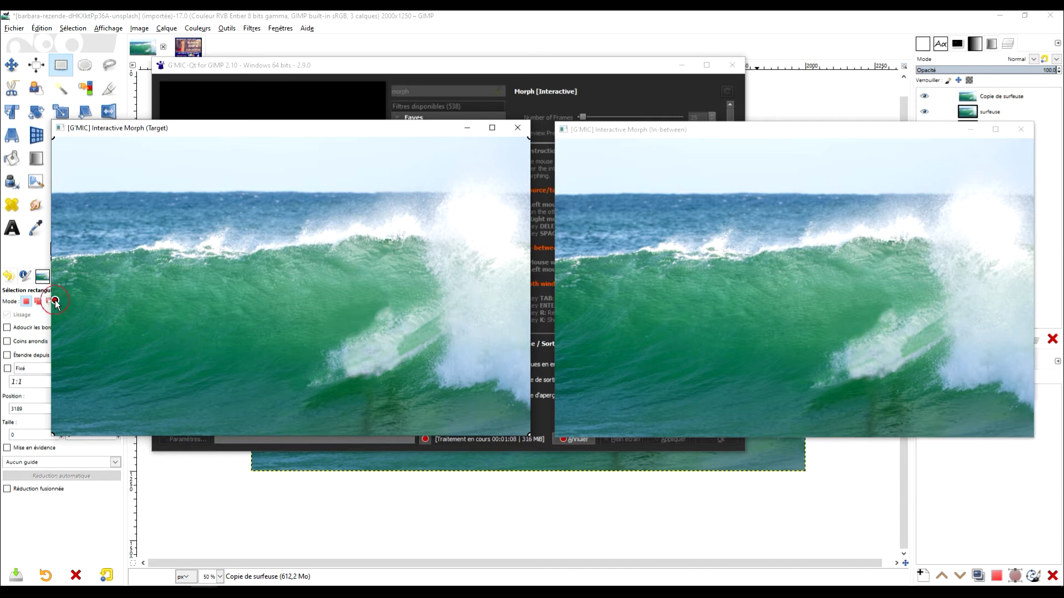
{"action": "left_click_drag", "start_coordinate": [55, 302], "coordinate": [65, 297]}
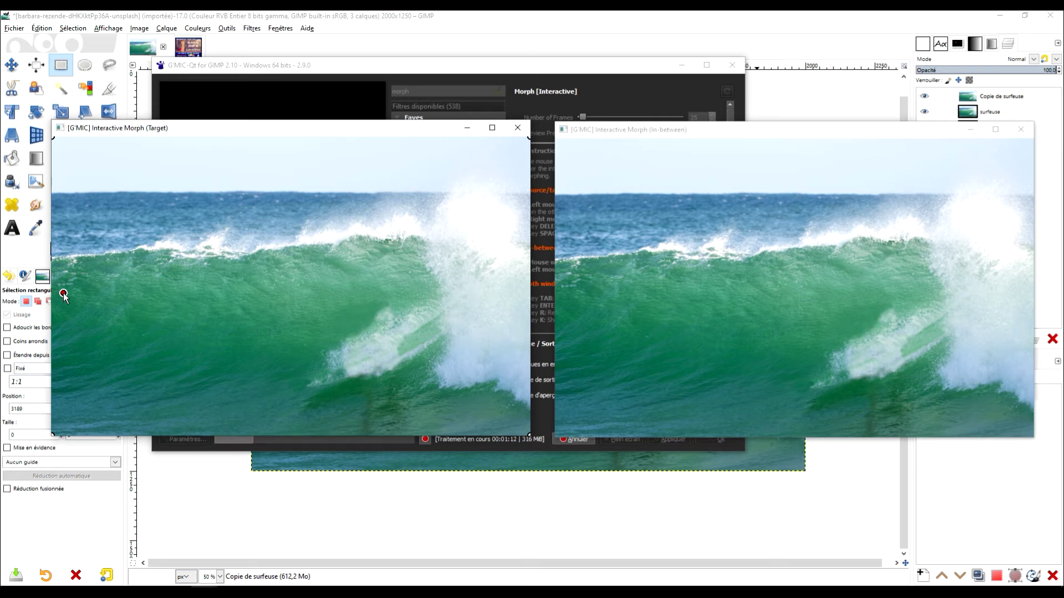
{"action": "left_click_drag", "start_coordinate": [65, 297], "coordinate": [65, 295]}
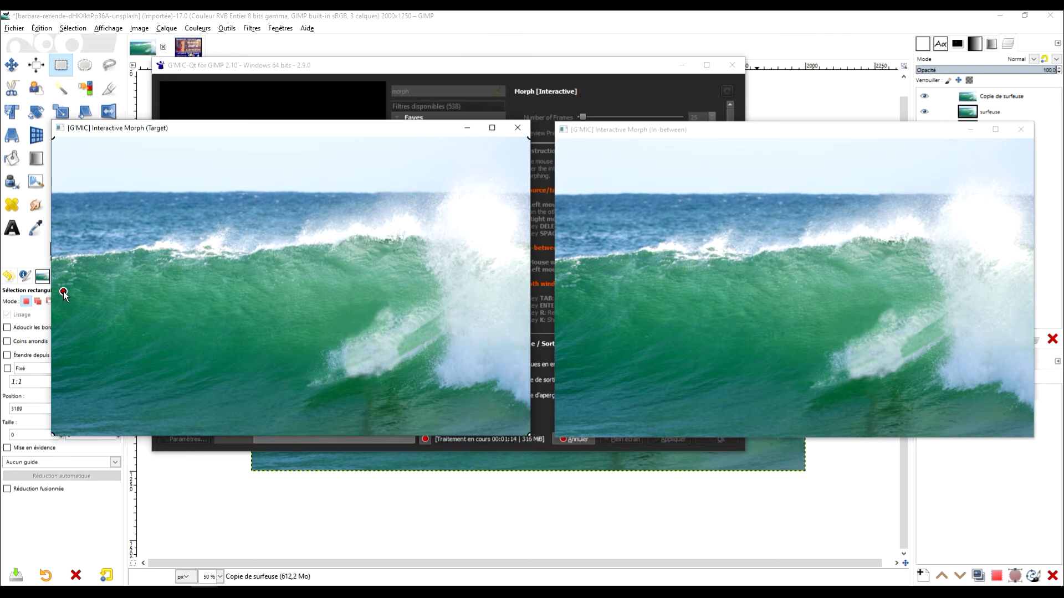
Add three more morph keypoints at the wave's left end, just below the crest, and shift each slightly up and right in the target
{"action": "key", "text": "Tab"}
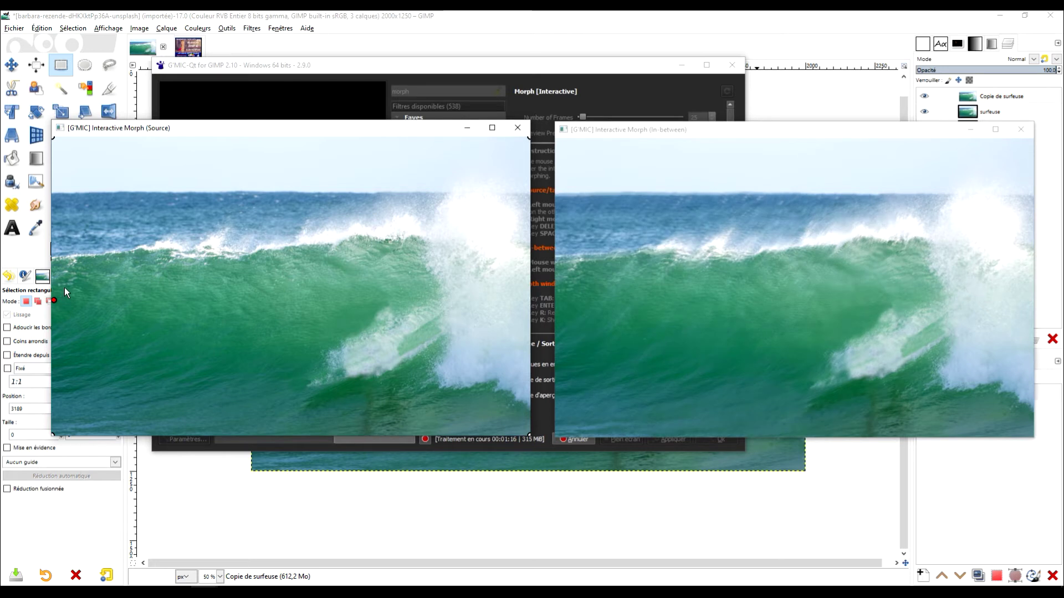
{"action": "key", "text": "Tab"}
{"action": "left_click", "coordinate": [67, 285]}
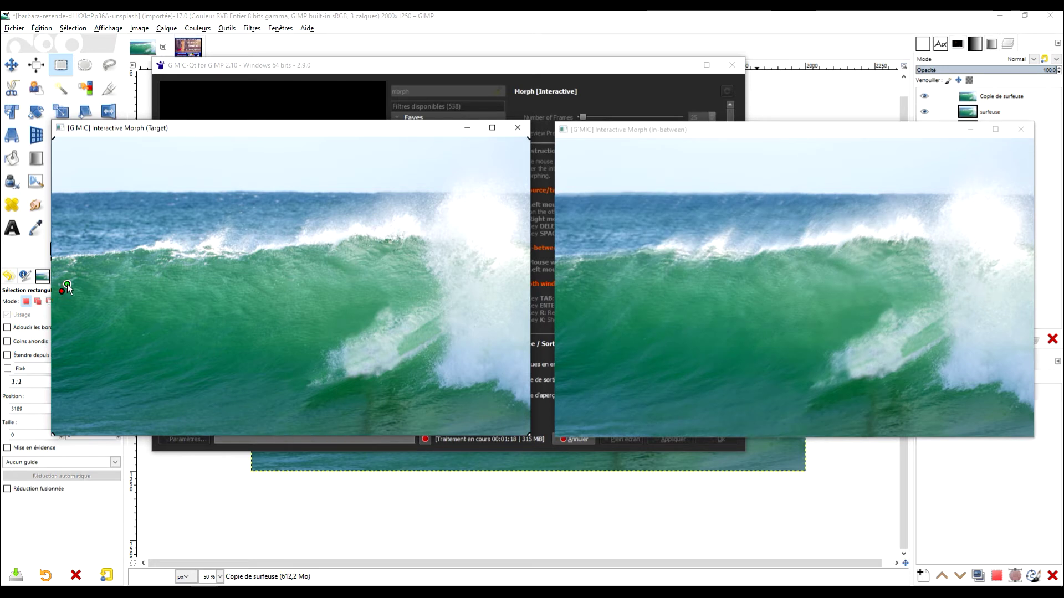
{"action": "left_click_drag", "start_coordinate": [67, 285], "coordinate": [71, 276]}
{"action": "key", "text": "Tab"}
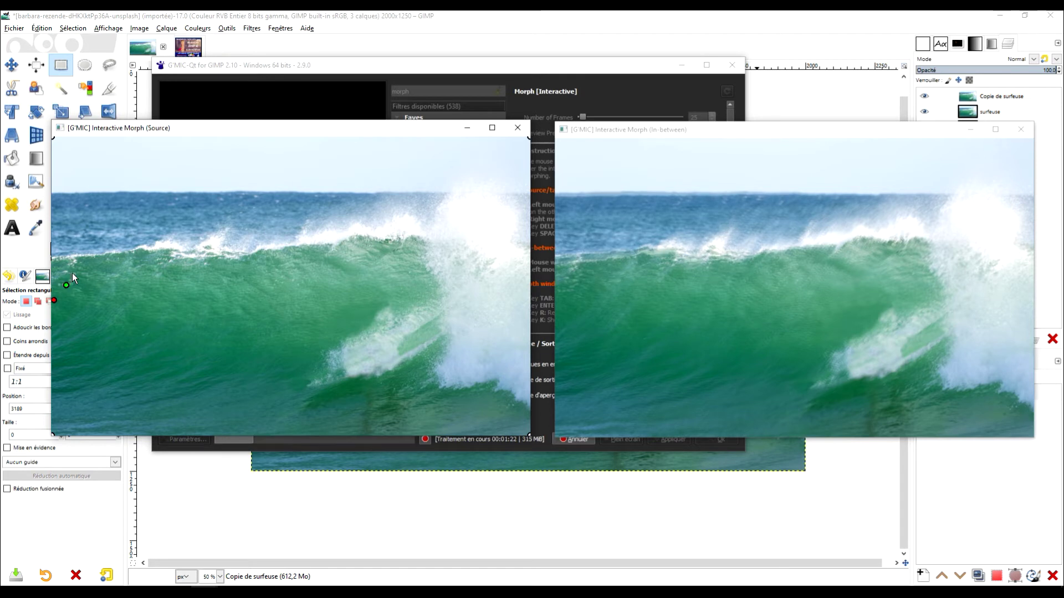
{"action": "left_click", "coordinate": [78, 267]}
{"action": "key", "text": "Tab"}
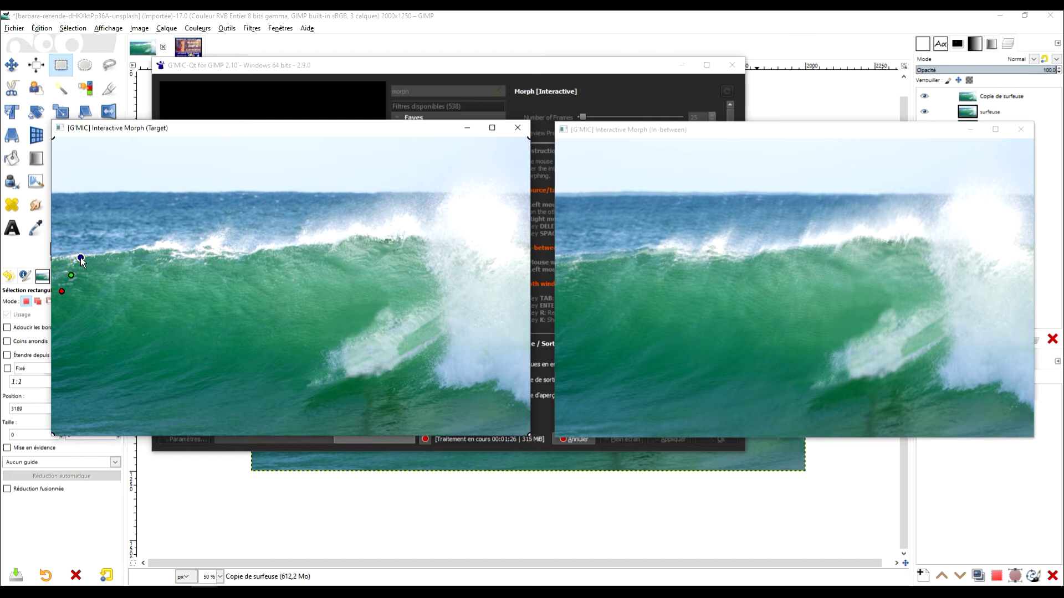
{"action": "key", "text": "Tab"}
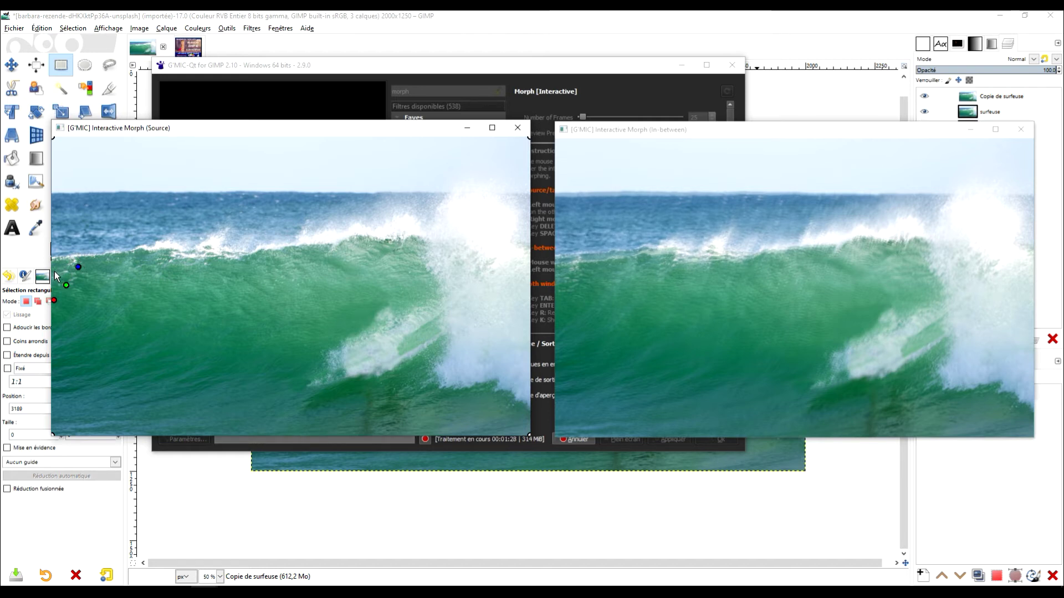
{"action": "key", "text": "Tab"}
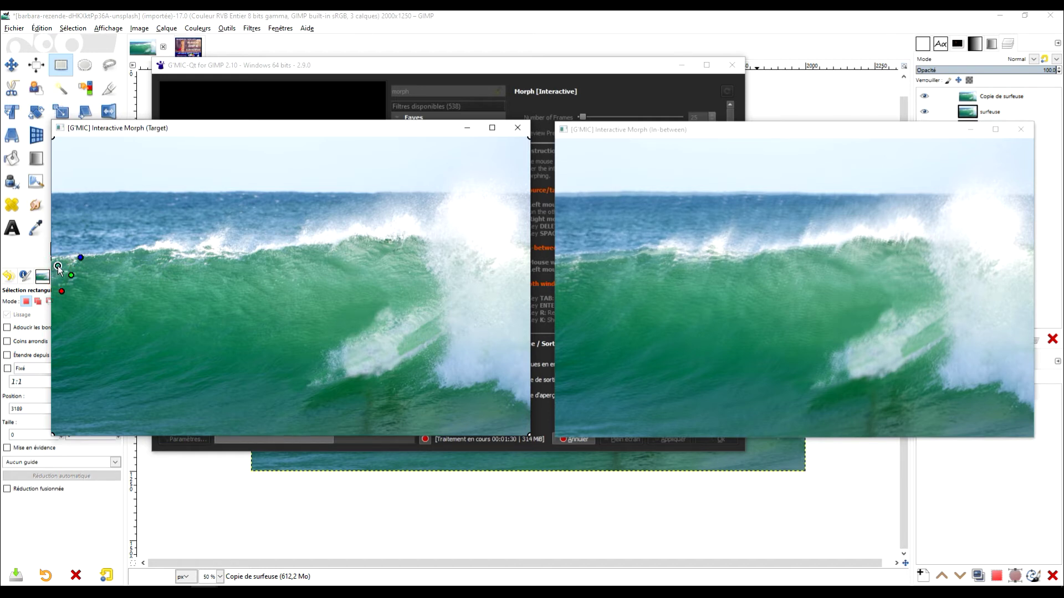
{"action": "left_click_drag", "start_coordinate": [58, 266], "coordinate": [59, 264]}
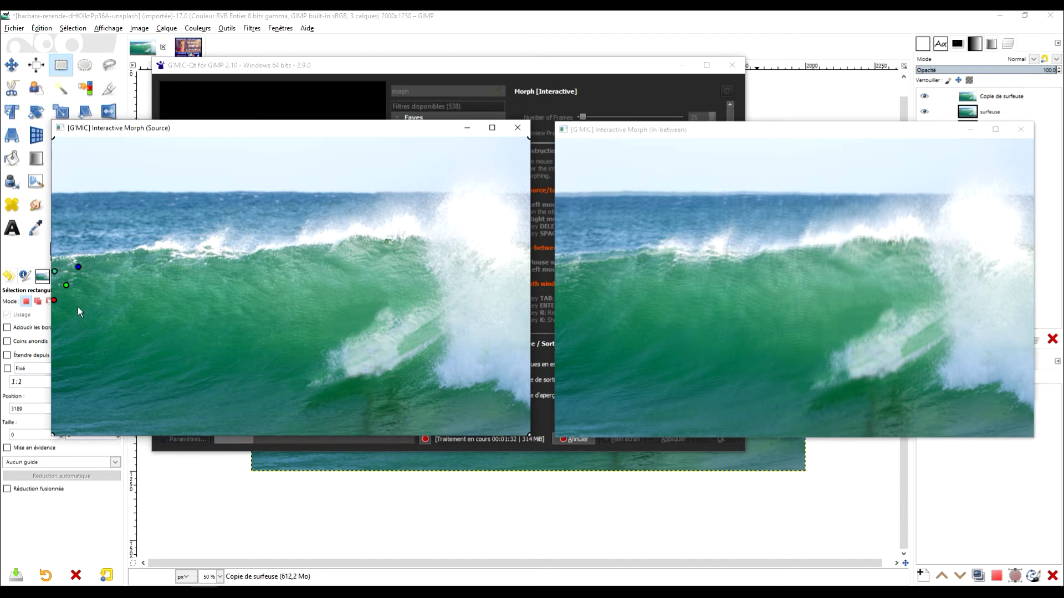
Add a diagonal row of four keypoints from the wave's left edge up to the crest, shifting each up and right in the target
{"action": "key", "text": "Tab"}
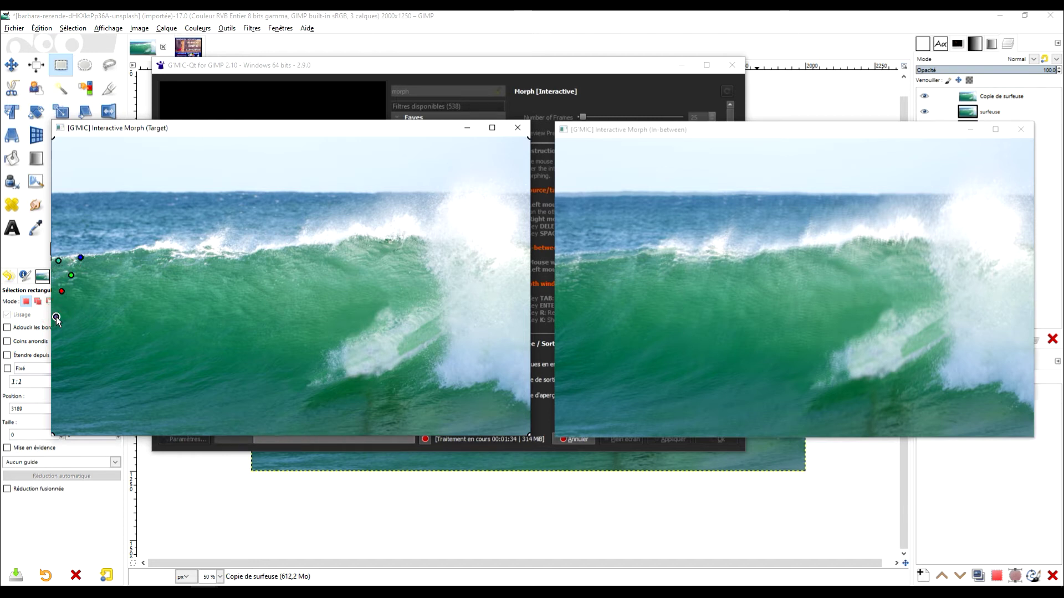
{"action": "left_click", "coordinate": [56, 317]}
{"action": "key", "text": "Tab"}
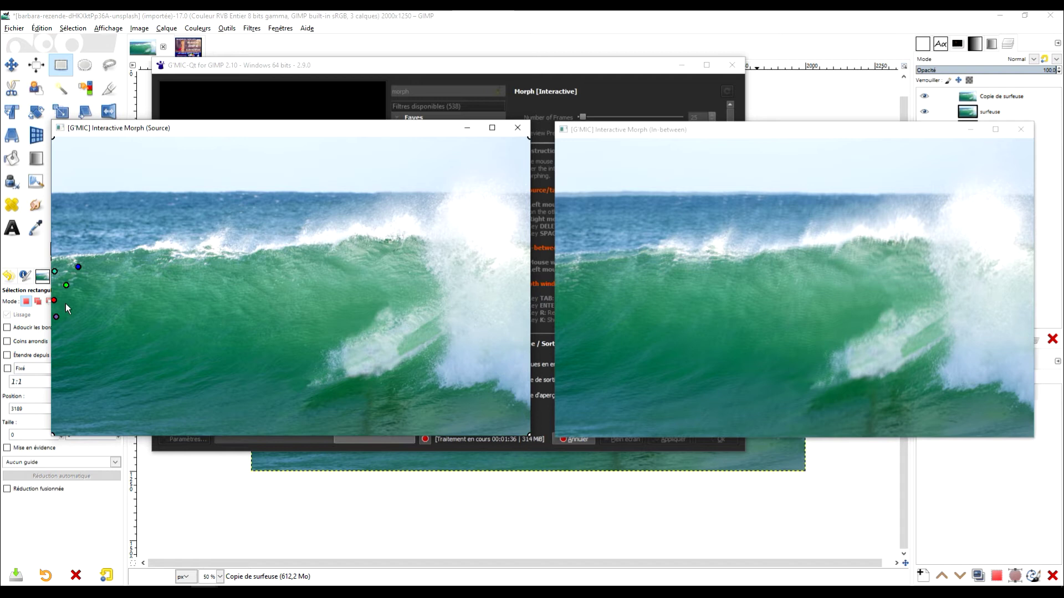
{"action": "key", "text": "Tab"}
{"action": "left_click", "coordinate": [79, 297]}
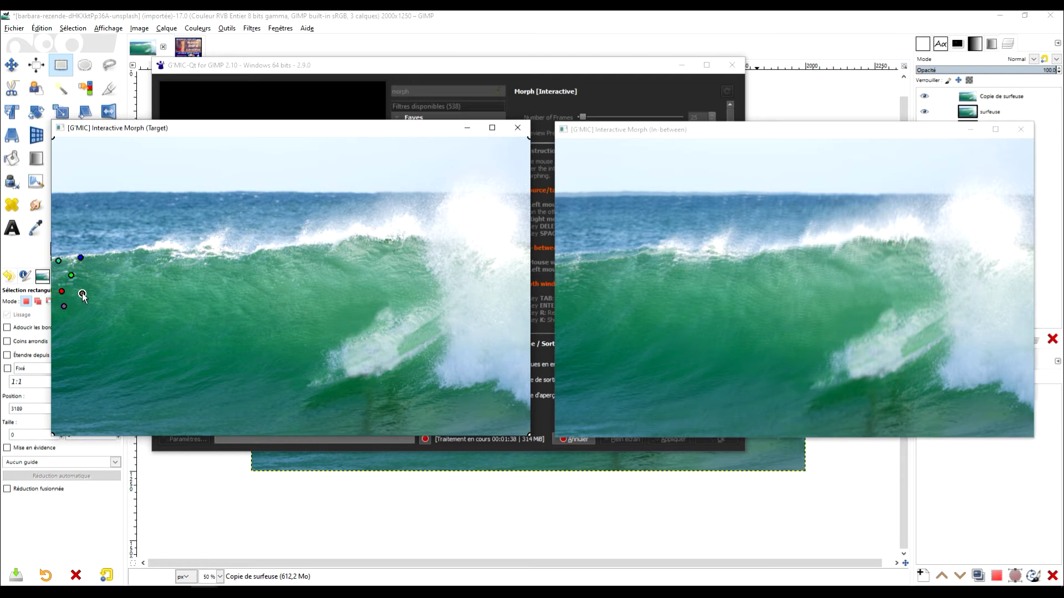
{"action": "left_click", "coordinate": [101, 275]}
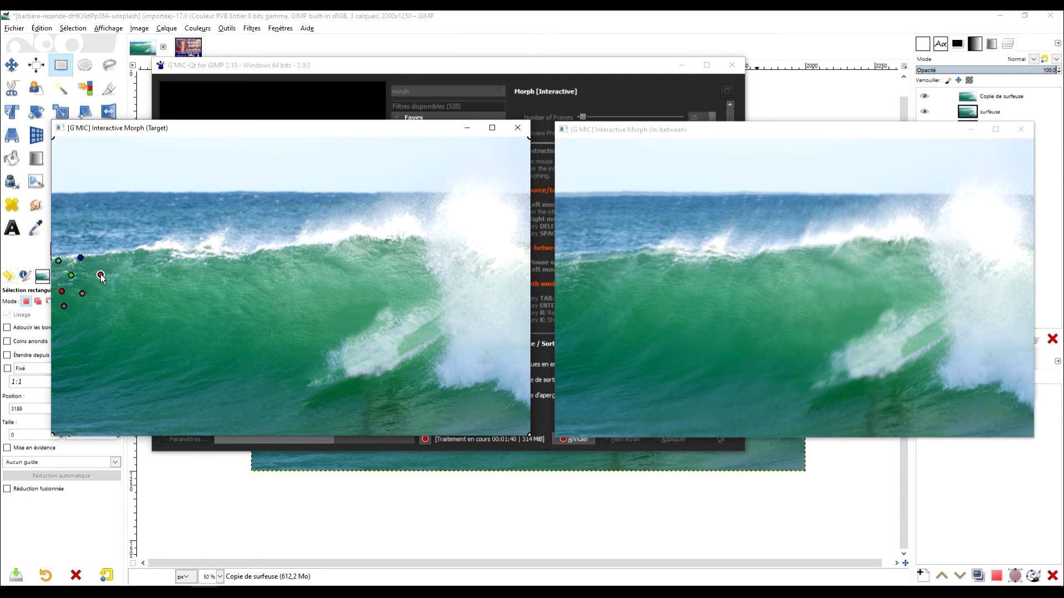
{"action": "left_click", "coordinate": [121, 255]}
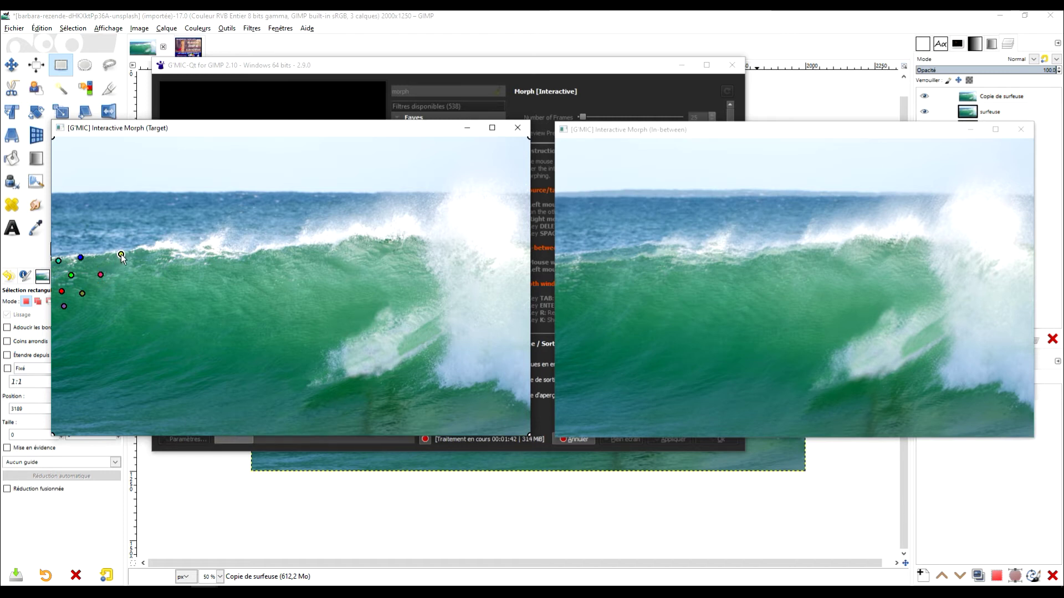
Add a second, longer diagonal row of six keypoints from lower on the left edge to the crest, offset up and right in the target
{"action": "left_click", "coordinate": [61, 352]}
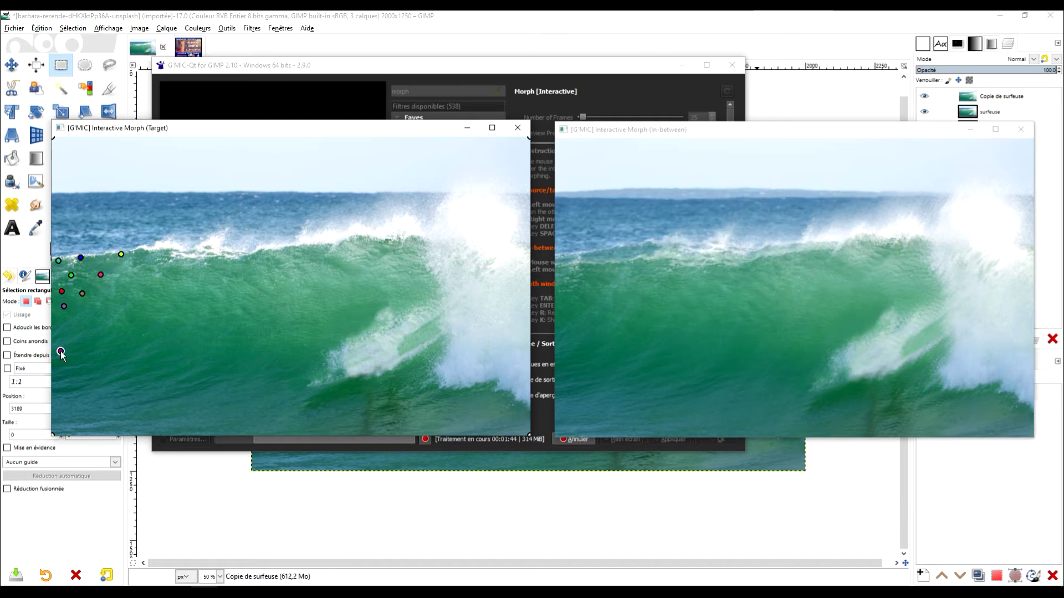
{"action": "key", "text": "Tab"}
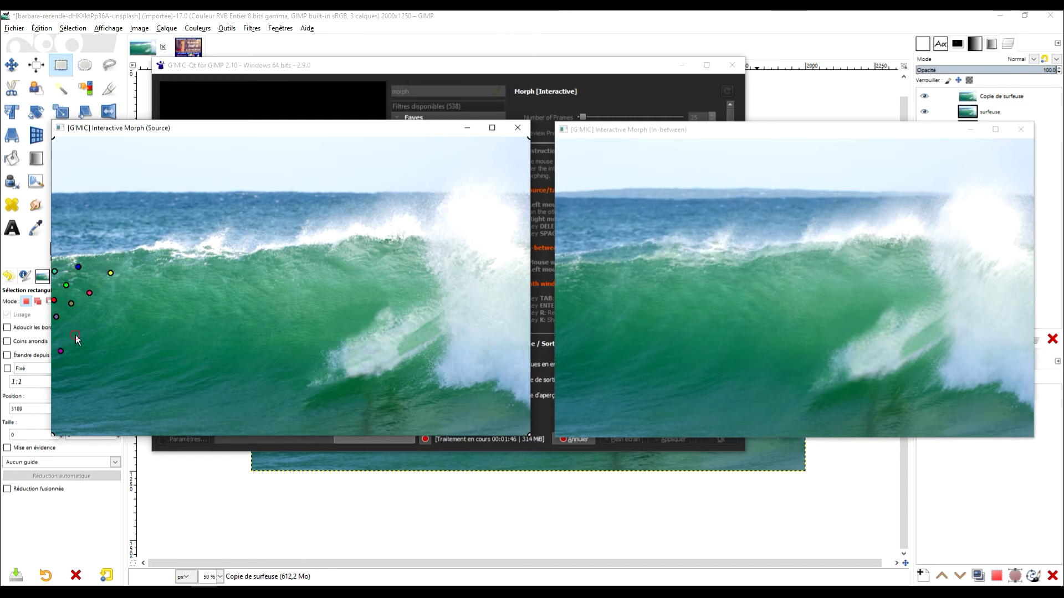
{"action": "key", "text": "Tab"}
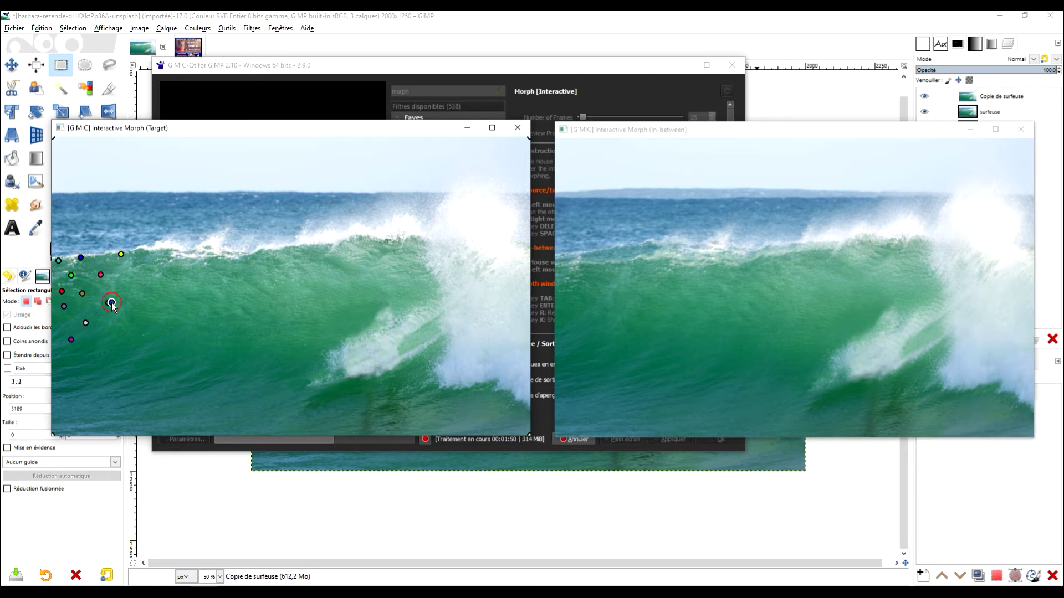
{"action": "left_click", "coordinate": [121, 290]}
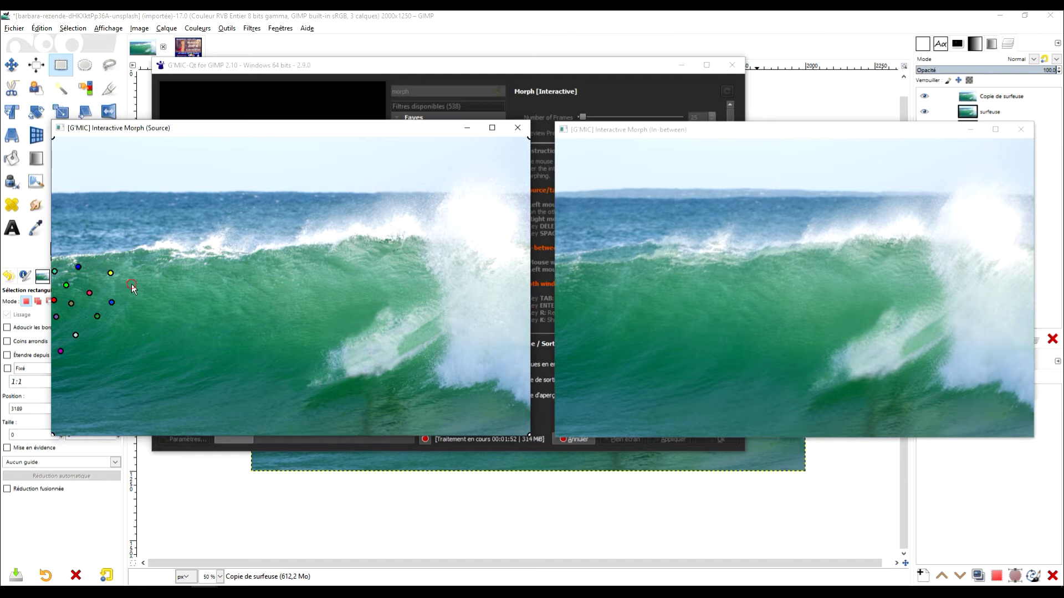
{"action": "left_click", "coordinate": [139, 268]}
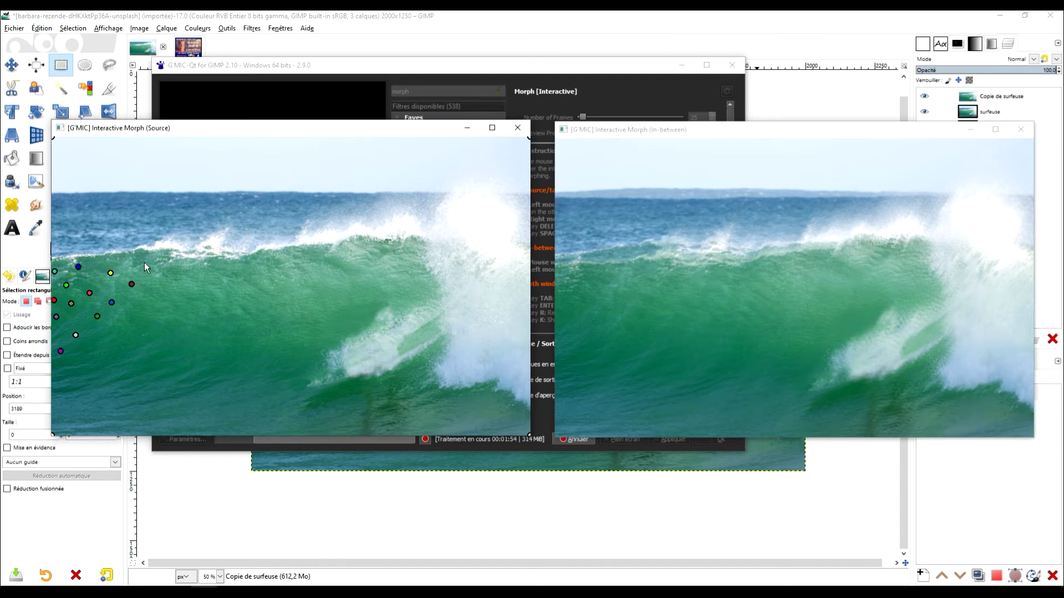
{"action": "left_click", "coordinate": [148, 252]}
{"action": "key", "text": "Tab"}
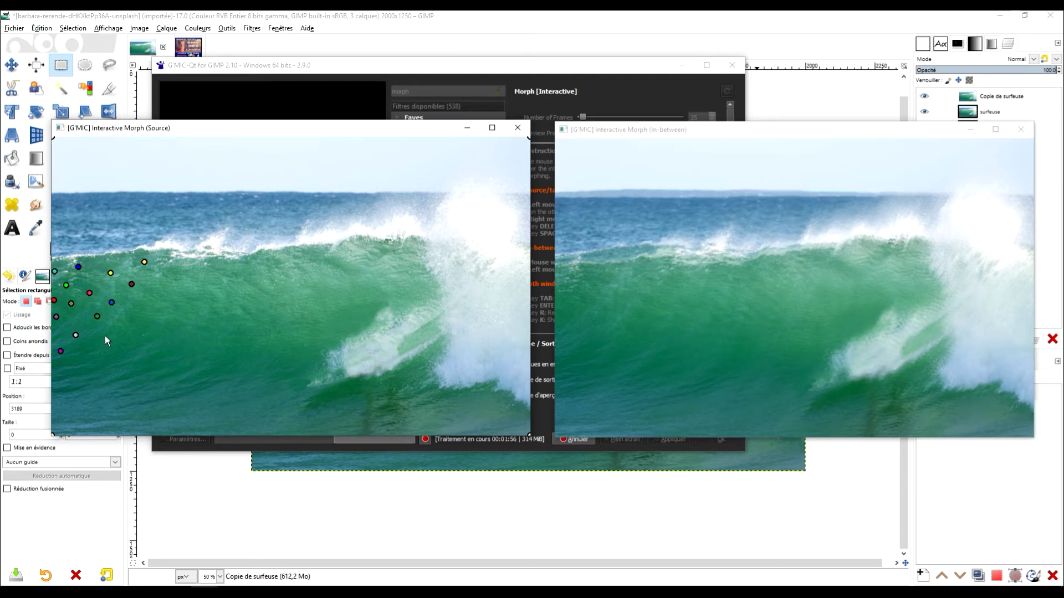
Add a diagonal row of nine keypoints from the wave's lower left edge to the foam crest, each moved up and right in the target
{"action": "left_click", "coordinate": [53, 384]}
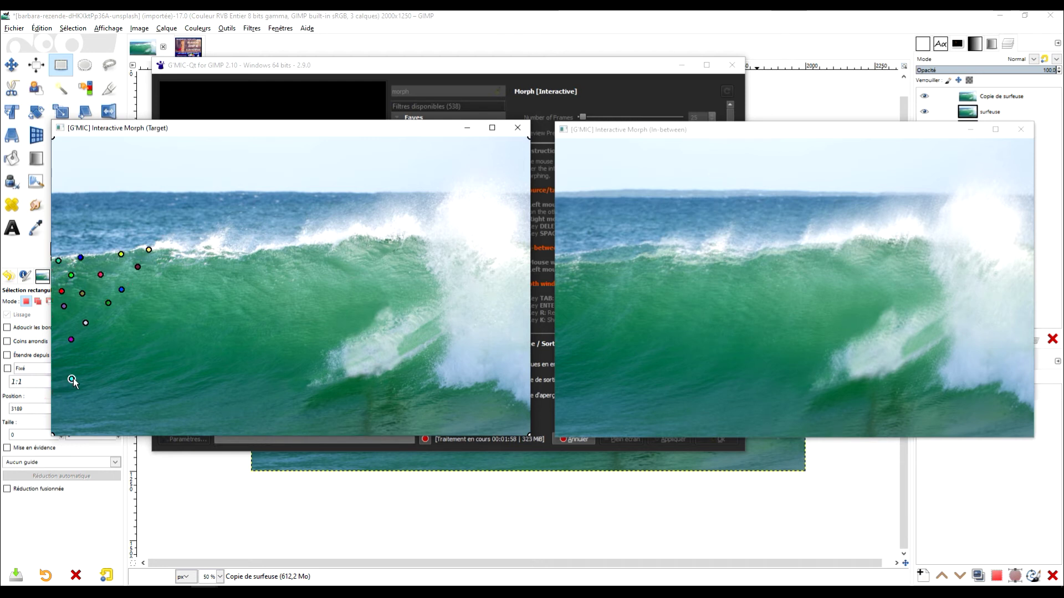
{"action": "key", "text": "Tab"}
{"action": "left_click", "coordinate": [94, 372]}
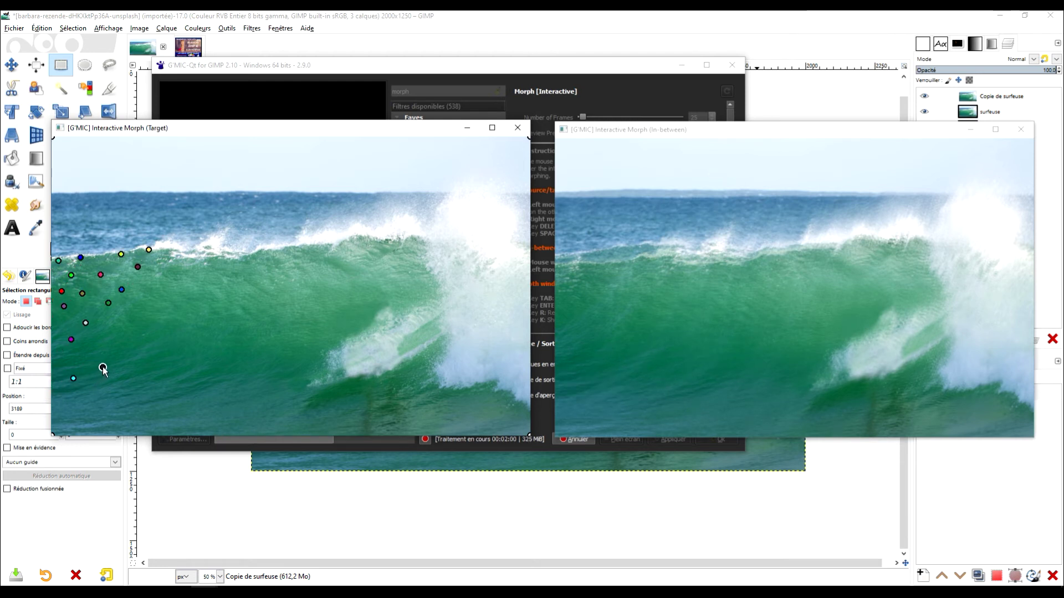
{"action": "left_click", "coordinate": [134, 346]}
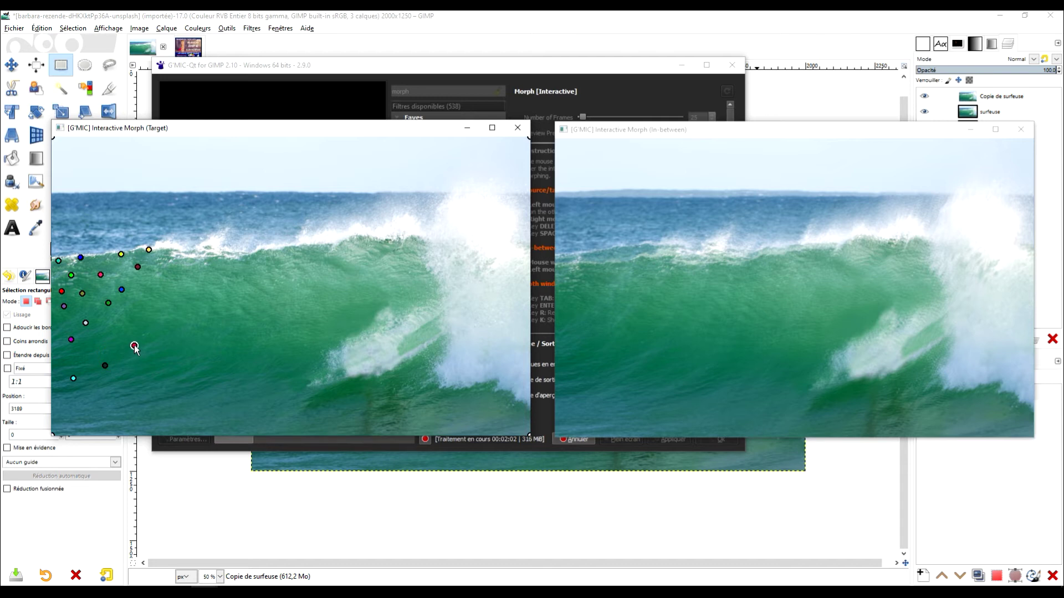
{"action": "key", "text": "Tab"}
{"action": "left_click", "coordinate": [144, 334]}
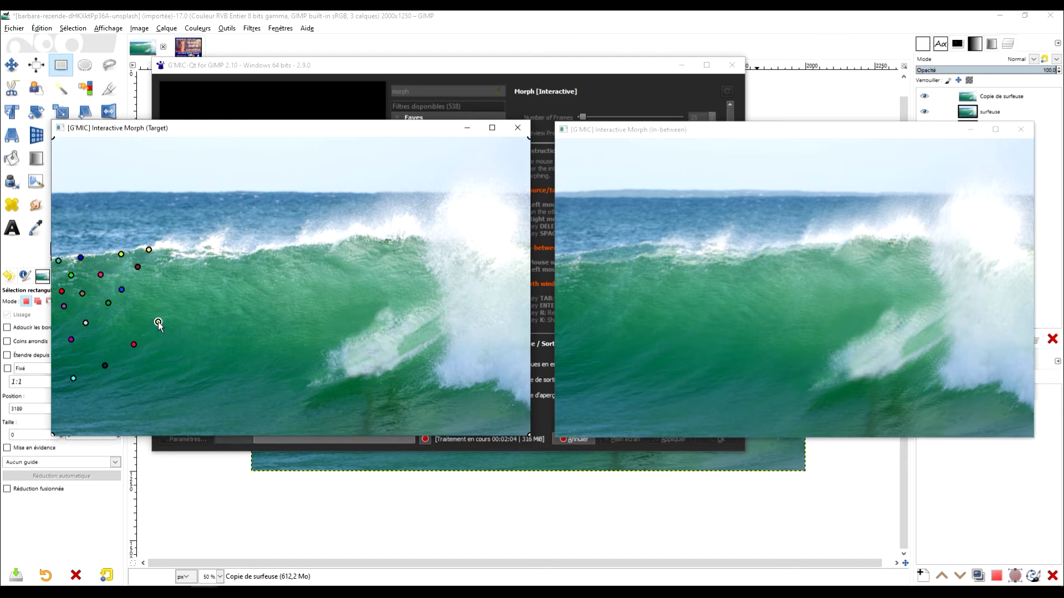
{"action": "left_click", "coordinate": [164, 317]}
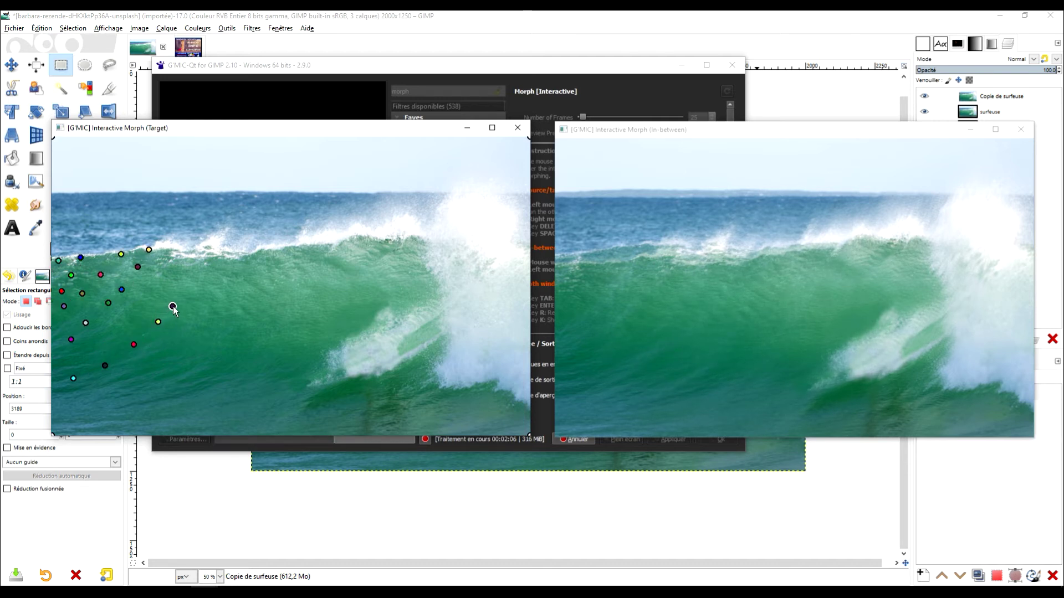
{"action": "left_click", "coordinate": [178, 298]}
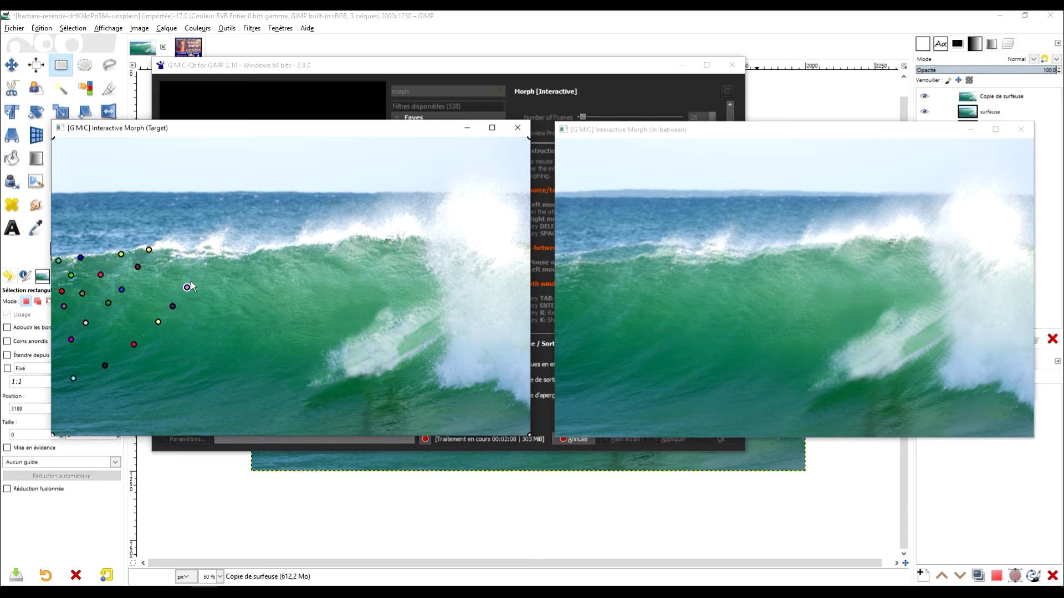
{"action": "left_click", "coordinate": [189, 284]}
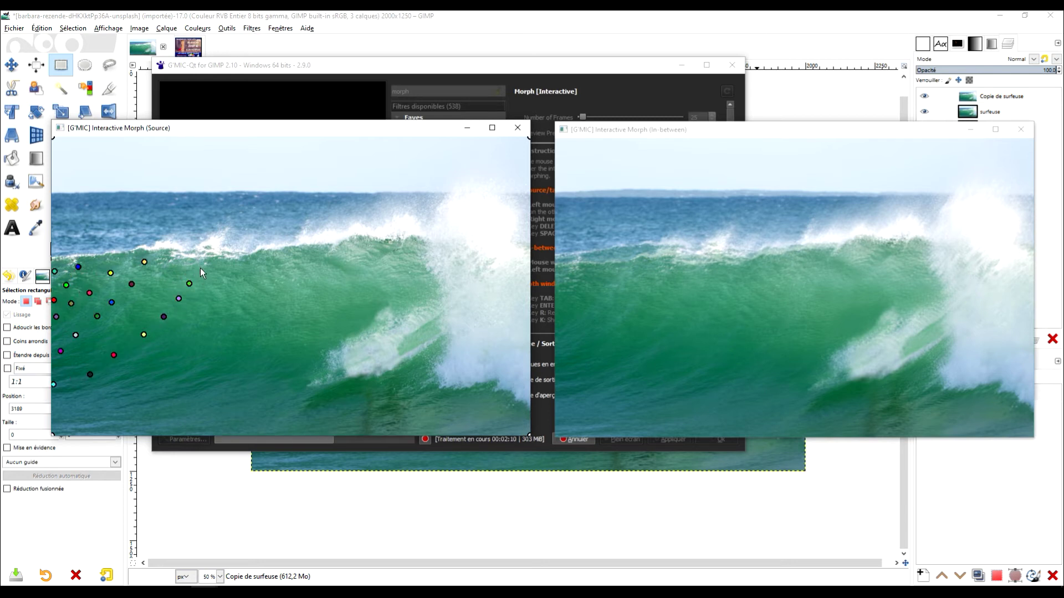
{"action": "key", "text": "Tab"}
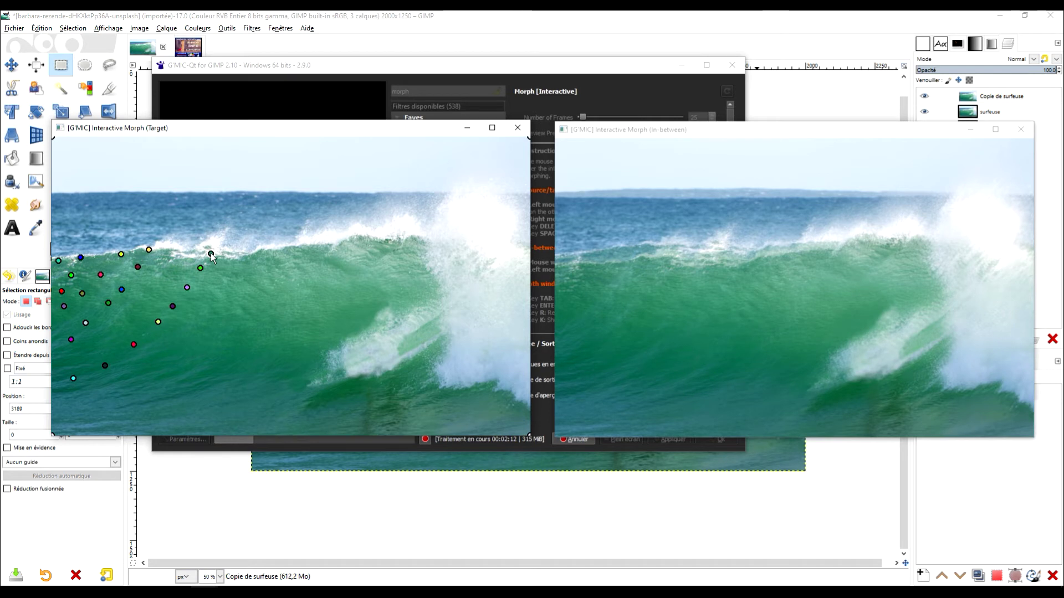
{"action": "left_click", "coordinate": [218, 240]}
{"action": "key", "text": "Tab"}
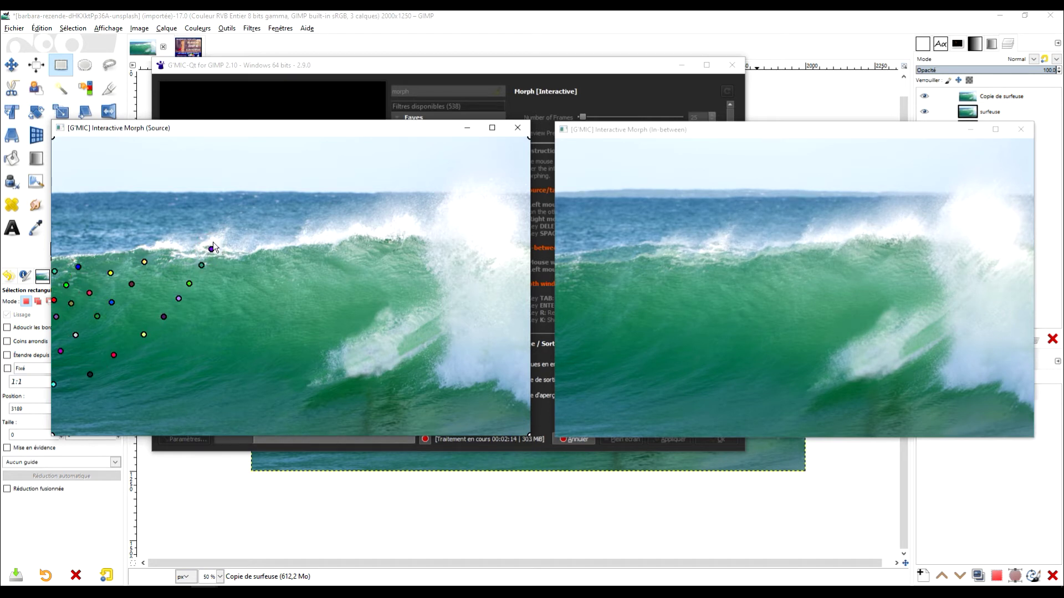
Fill the gap between the two longest diagonal rows with six keypoints up to the crest, each moved up and right in the target
{"action": "left_click", "coordinate": [59, 368]}
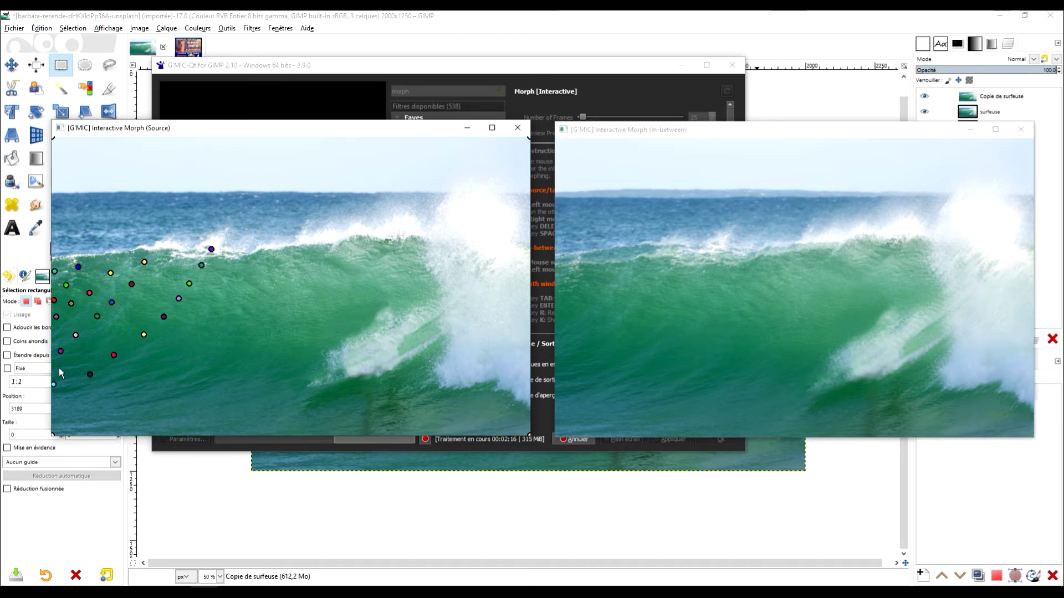
{"action": "key", "text": "Tab"}
{"action": "left_click_drag", "start_coordinate": [81, 359], "coordinate": [102, 344]}
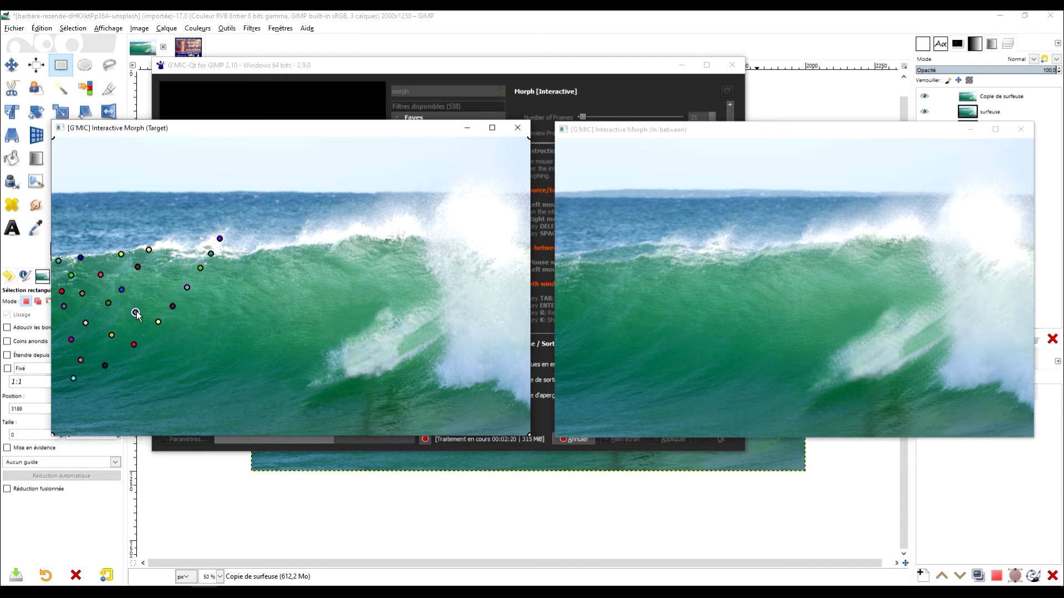
{"action": "key", "text": "Tab"}
{"action": "key", "text": "Tab"}
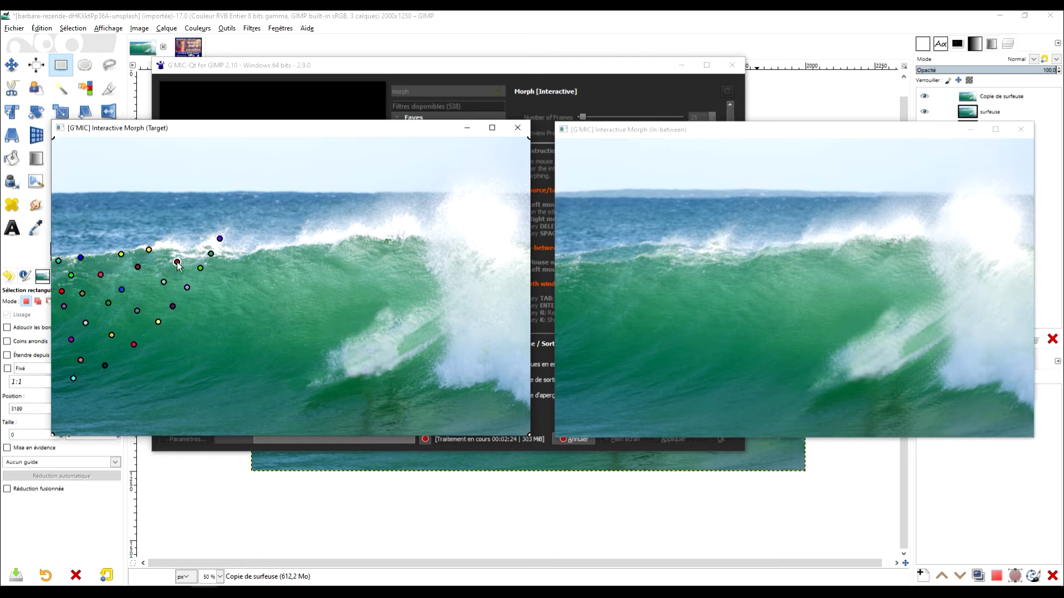
{"action": "left_click", "coordinate": [188, 249]}
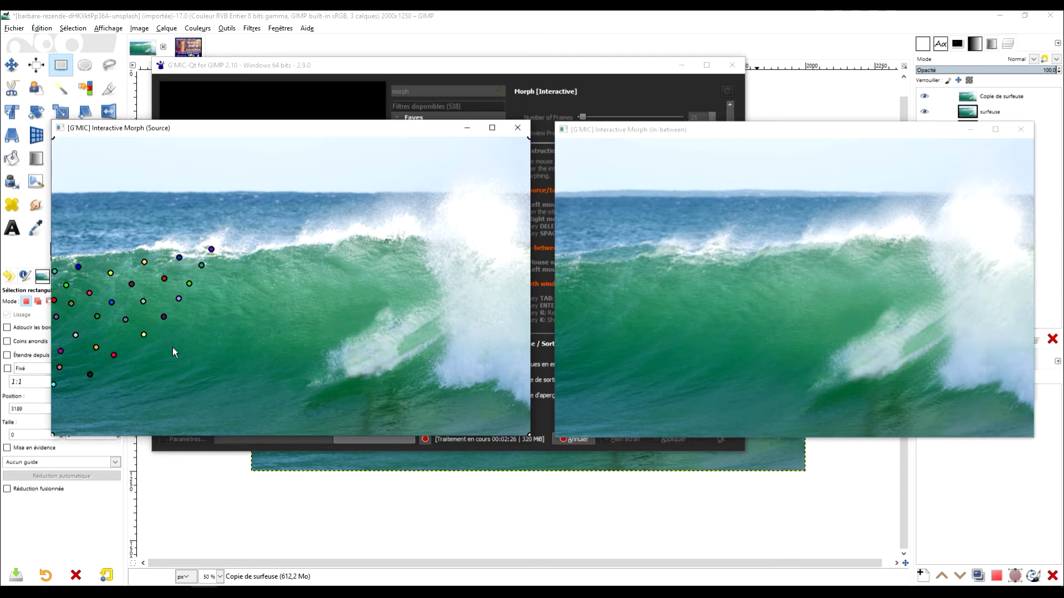
Add a diagonal row of seven keypoints from the image's lower left corner to the middle of the wave face, each shifted up and right in the target
{"action": "left_click", "coordinate": [58, 420]}
{"action": "left_click_drag", "start_coordinate": [59, 420], "coordinate": [74, 413]}
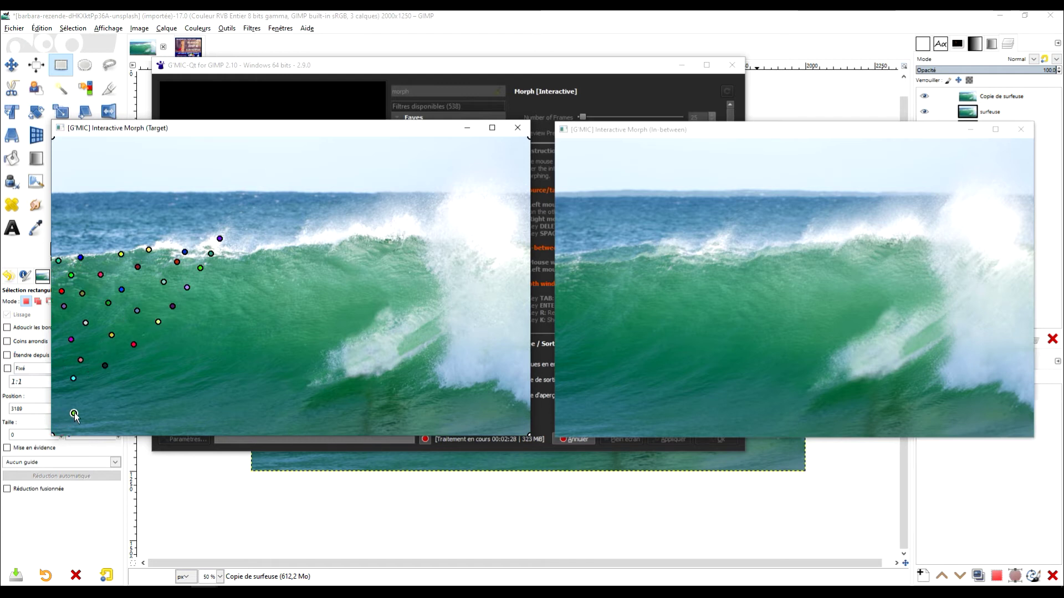
{"action": "left_click", "coordinate": [107, 401]}
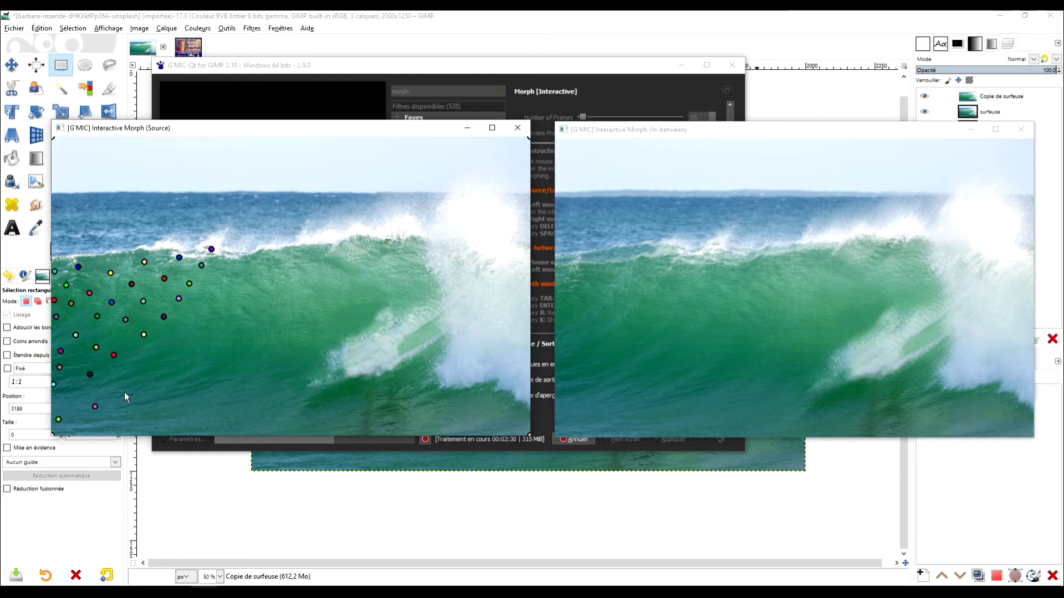
{"action": "left_click", "coordinate": [138, 384]}
{"action": "left_click", "coordinate": [171, 373]}
{"action": "left_click", "coordinate": [202, 357]}
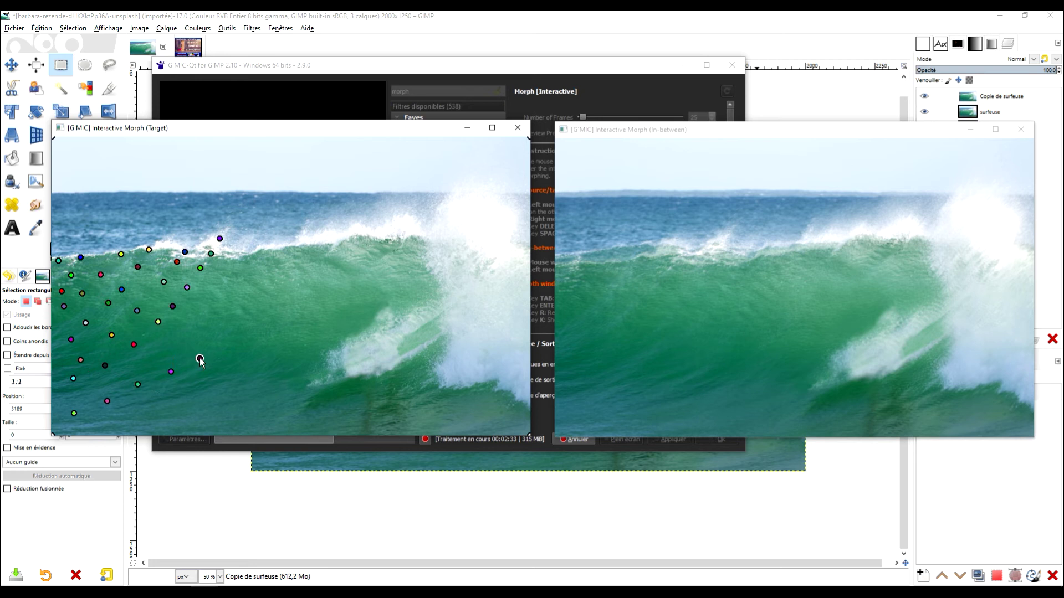
{"action": "key", "text": "Tab"}
{"action": "left_click", "coordinate": [248, 320]}
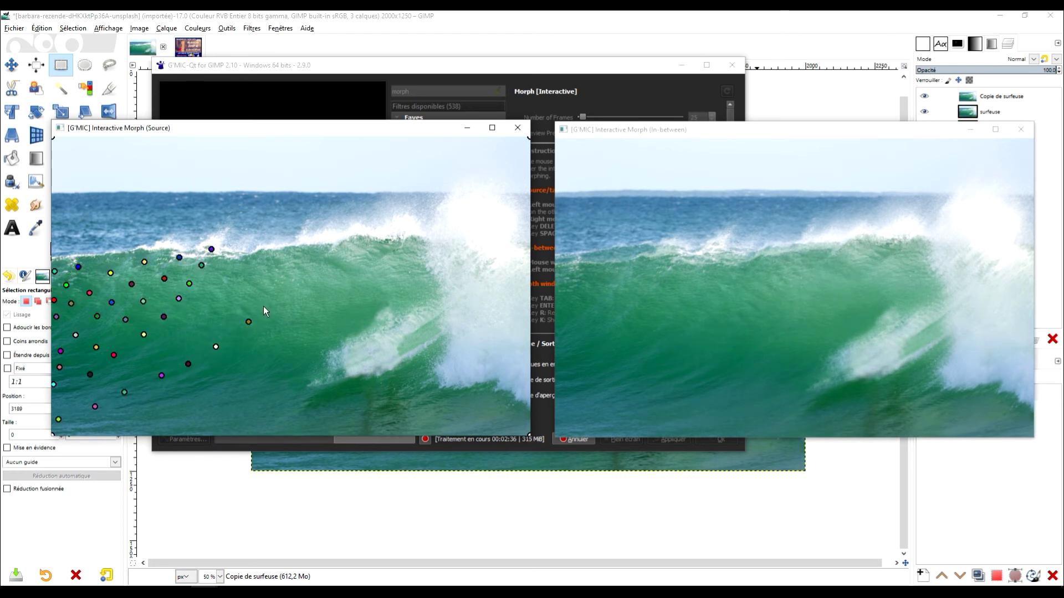
Extend this diagonal row up to the crest with three more keypoints, each moved up and right in the target
{"action": "key", "text": "Tab"}
{"action": "left_click", "coordinate": [284, 294]}
{"action": "key", "text": "Tab"}
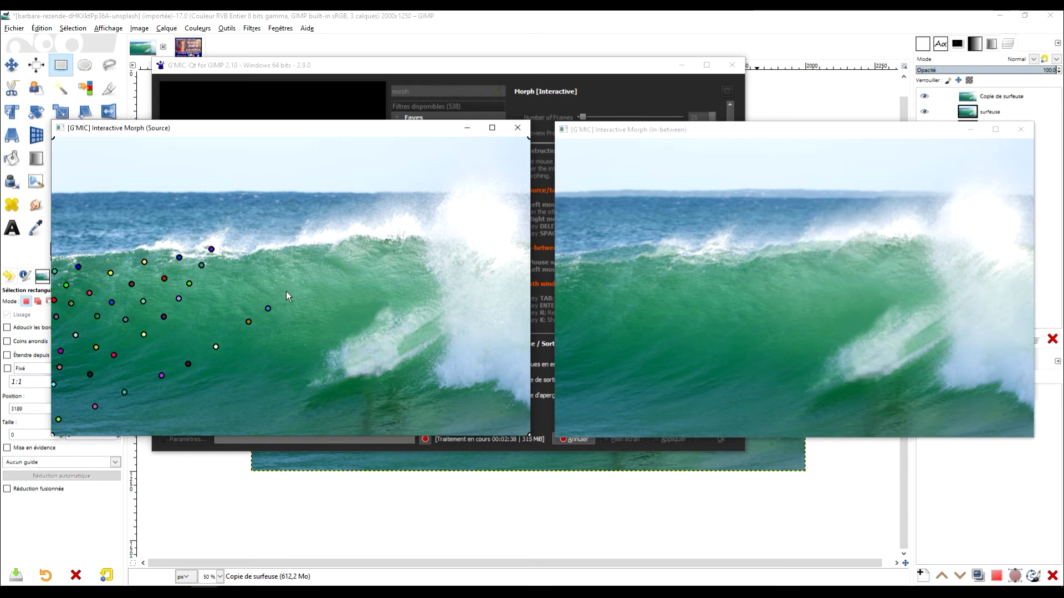
{"action": "key", "text": "Tab"}
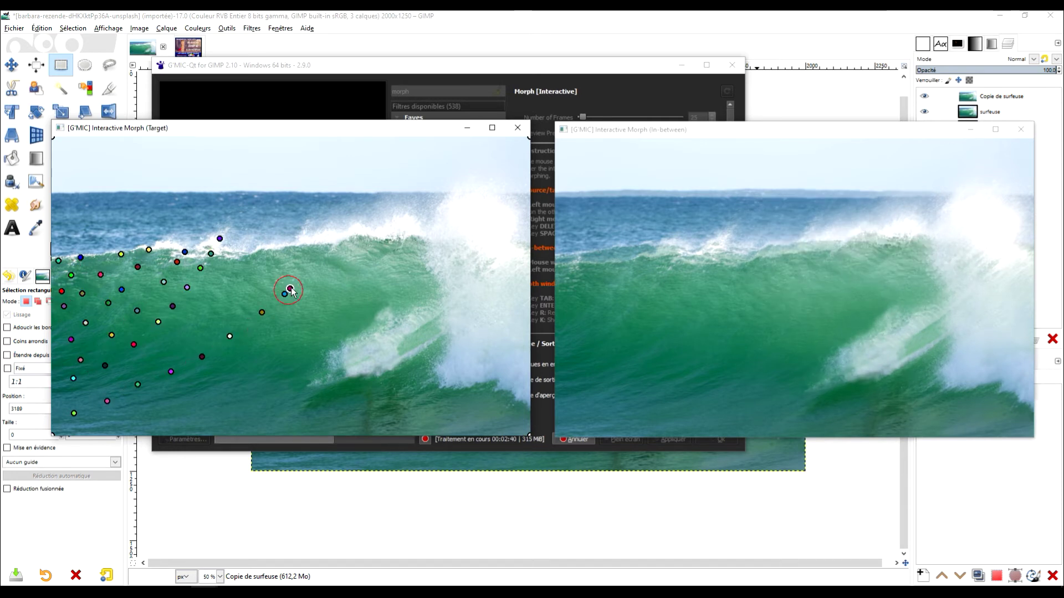
{"action": "left_click", "coordinate": [303, 277]}
{"action": "key", "text": "Tab"}
{"action": "left_click", "coordinate": [310, 267]}
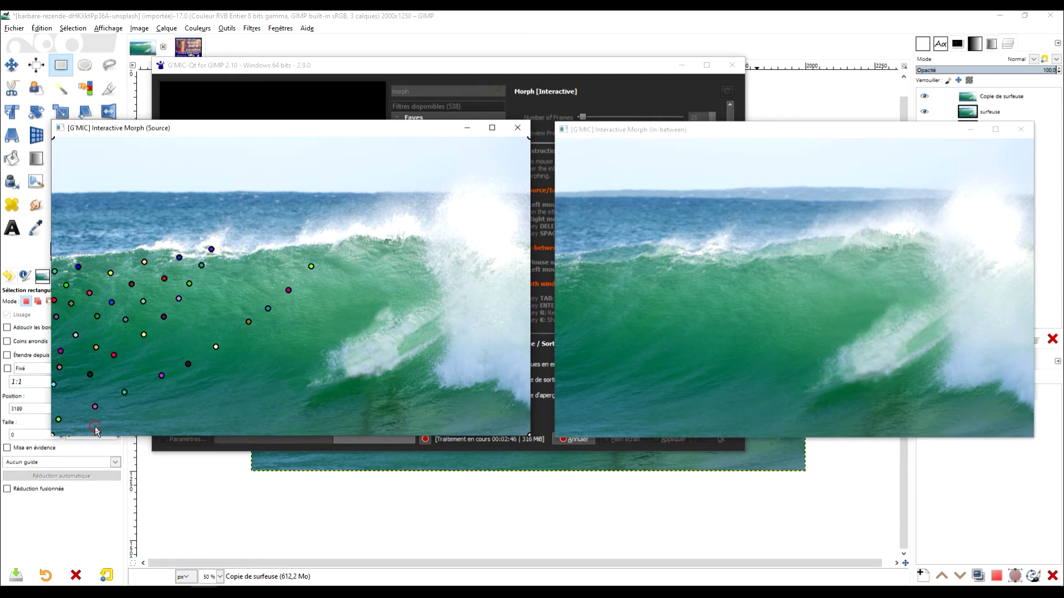
Add a parallel row of ten keypoints from the lower left edge across the wave face to the crest beside the splash, offset up and right in the target
{"action": "key", "text": "Tab"}
{"action": "left_click", "coordinate": [126, 422]}
{"action": "key", "text": "Tab"}
{"action": "left_click_drag", "start_coordinate": [126, 421], "coordinate": [158, 413]}
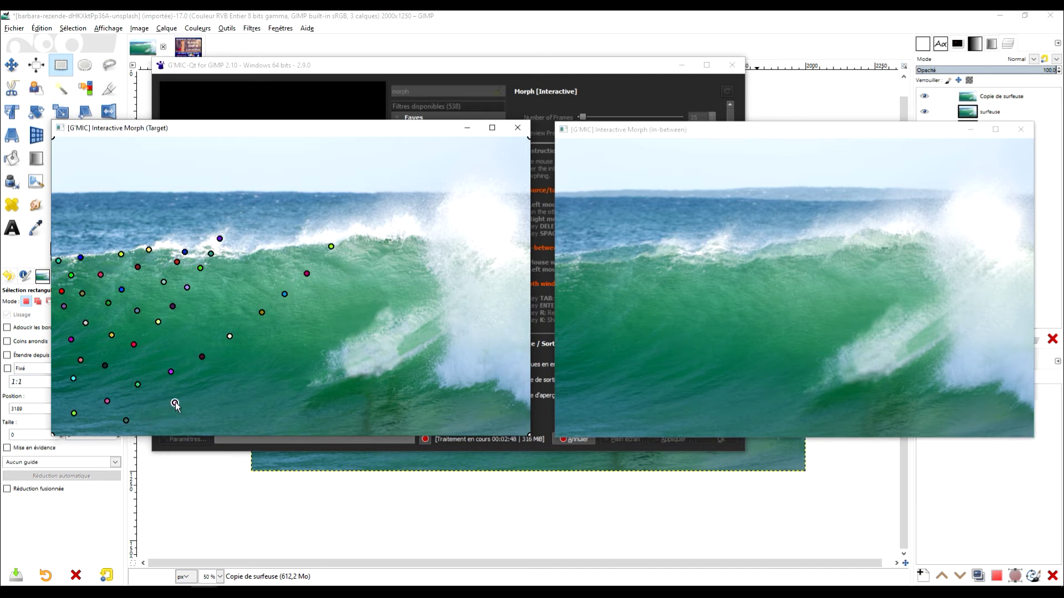
{"action": "left_click", "coordinate": [210, 392]}
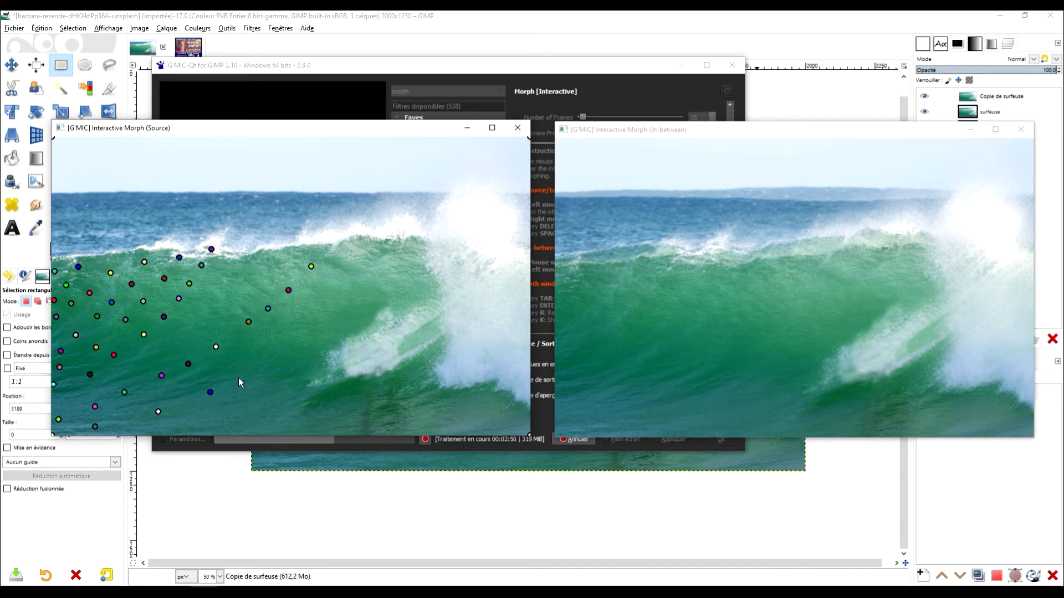
{"action": "left_click", "coordinate": [238, 377]}
{"action": "left_click", "coordinate": [269, 359]}
{"action": "left_click", "coordinate": [305, 334]}
{"action": "left_click", "coordinate": [339, 308]}
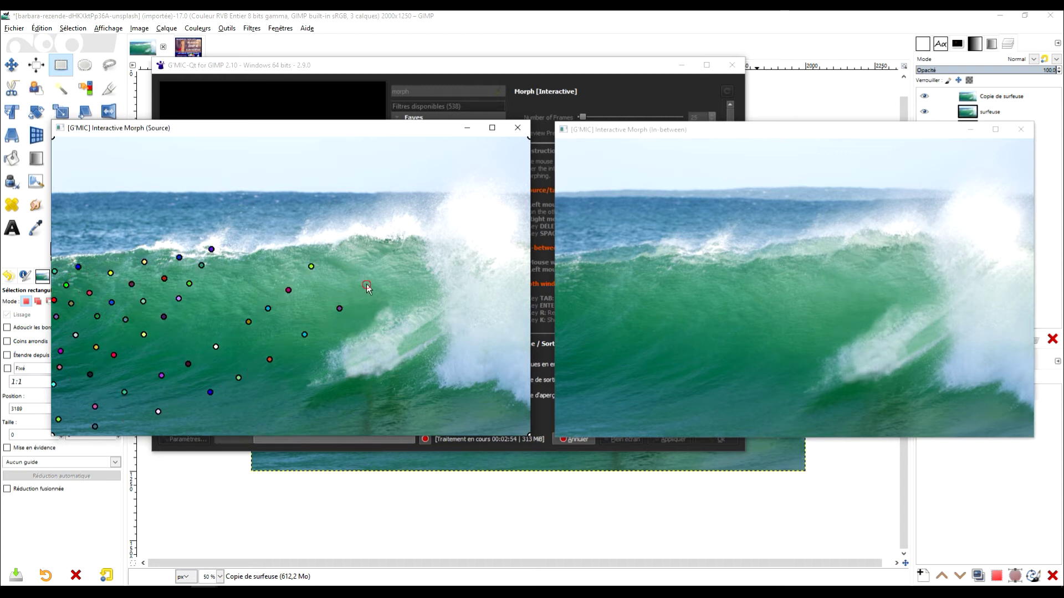
{"action": "left_click", "coordinate": [367, 285]}
{"action": "left_click", "coordinate": [387, 265]}
{"action": "left_click", "coordinate": [417, 239]}
Add seven keypoints from the image's lower edge up to just below the foam patch, each shifted up and right in the target
{"action": "left_click", "coordinate": [231, 432]}
{"action": "left_click", "coordinate": [269, 422]}
{"action": "left_click_drag", "start_coordinate": [270, 422], "coordinate": [284, 413]}
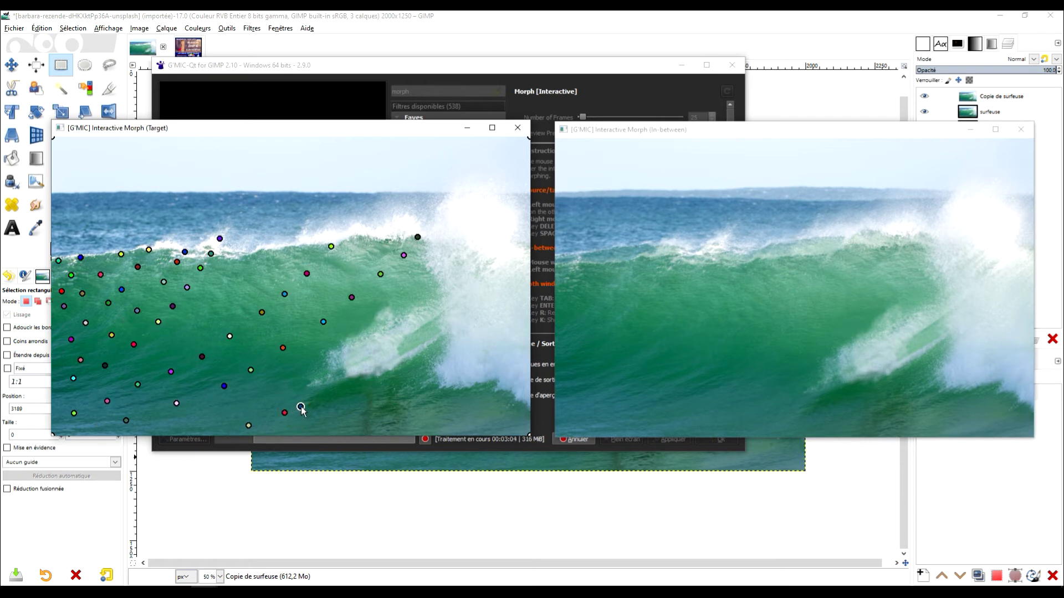
{"action": "left_click", "coordinate": [301, 408]}
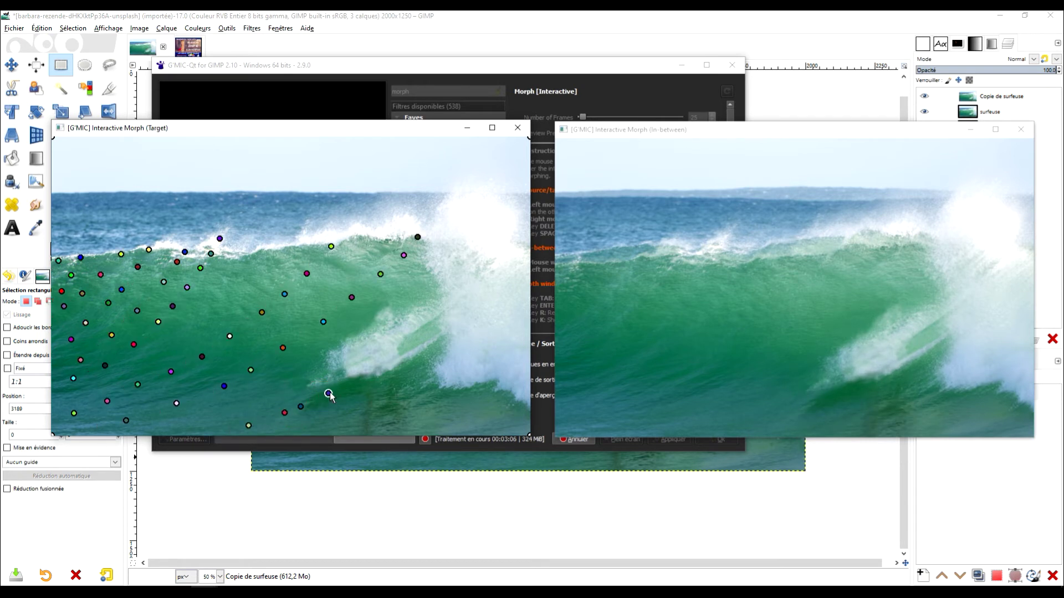
{"action": "left_click", "coordinate": [336, 389]}
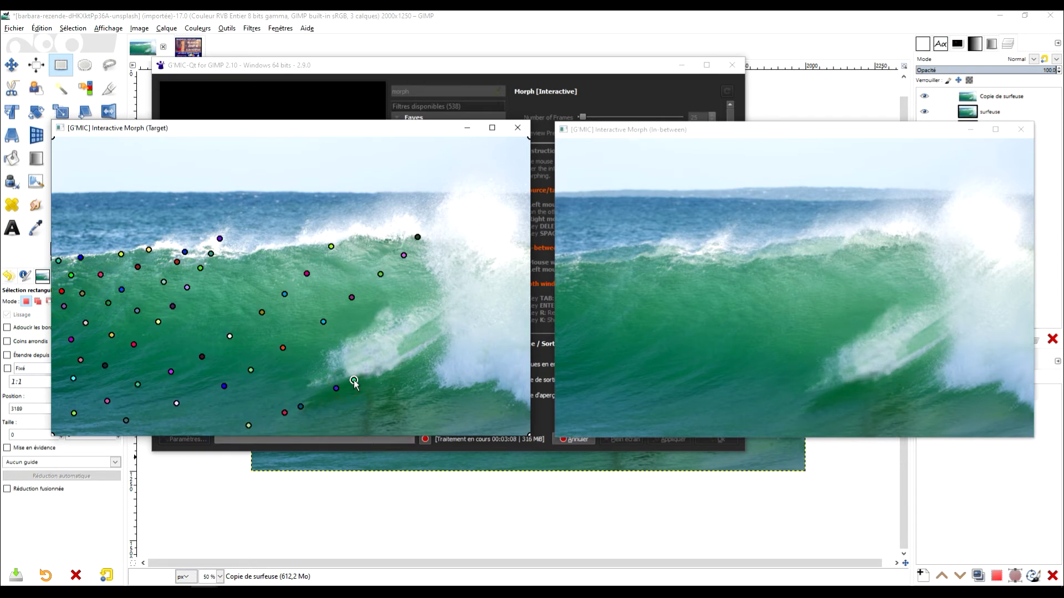
{"action": "left_click", "coordinate": [348, 392]}
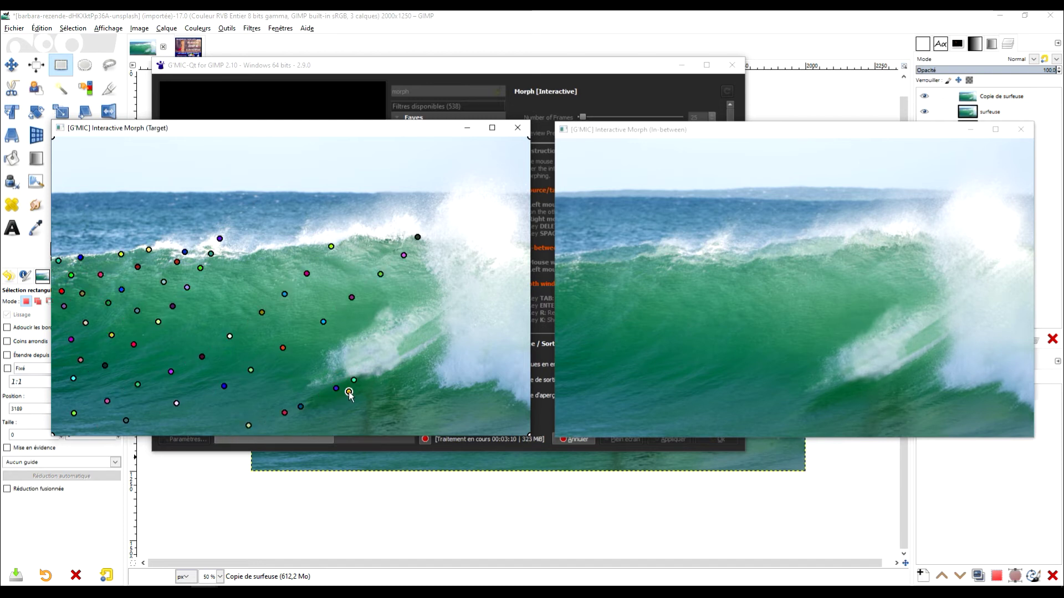
{"action": "left_click", "coordinate": [362, 389]}
{"action": "key", "text": "Tab"}
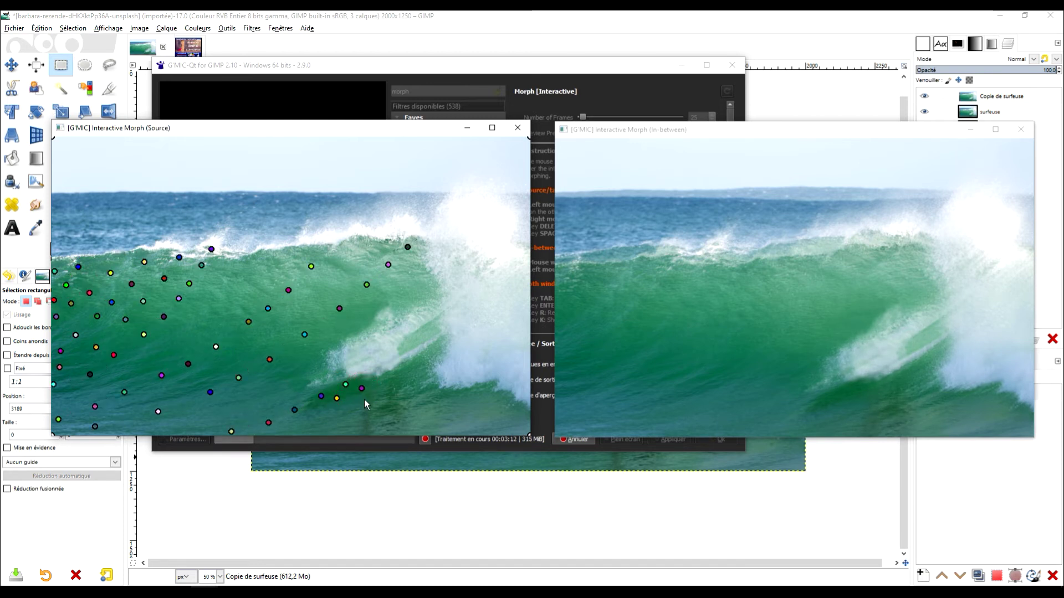
Add four keypoints near the lower edge beneath the foam patch, each moved slightly up and right in the target
{"action": "left_click", "coordinate": [297, 429]}
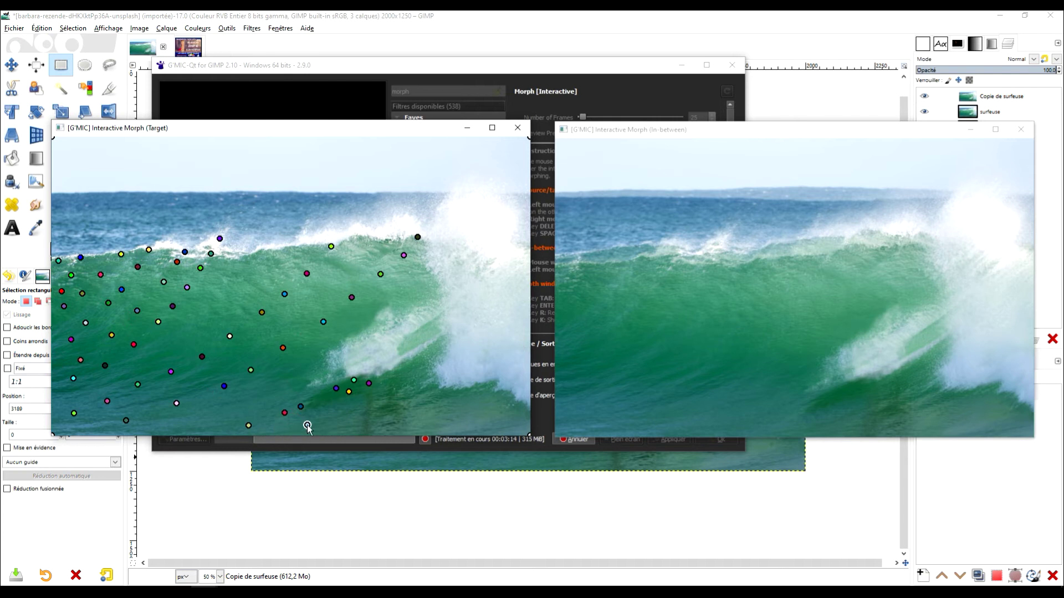
{"action": "key", "text": "Tab"}
{"action": "key", "text": "Tab"}
{"action": "left_click", "coordinate": [328, 427]}
{"action": "left_click", "coordinate": [348, 422]}
{"action": "key", "text": "Tab"}
Add a diagonal row of five keypoints across the lower right corner to the image's right edge, offset up and right in the target
{"action": "left_click", "coordinate": [451, 420]}
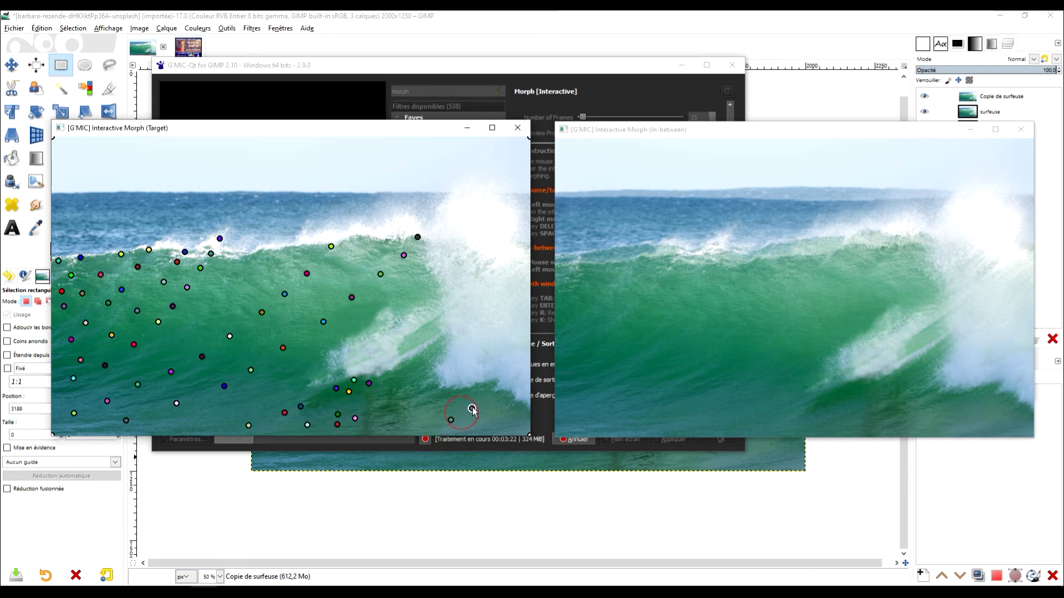
{"action": "left_click", "coordinate": [486, 390]}
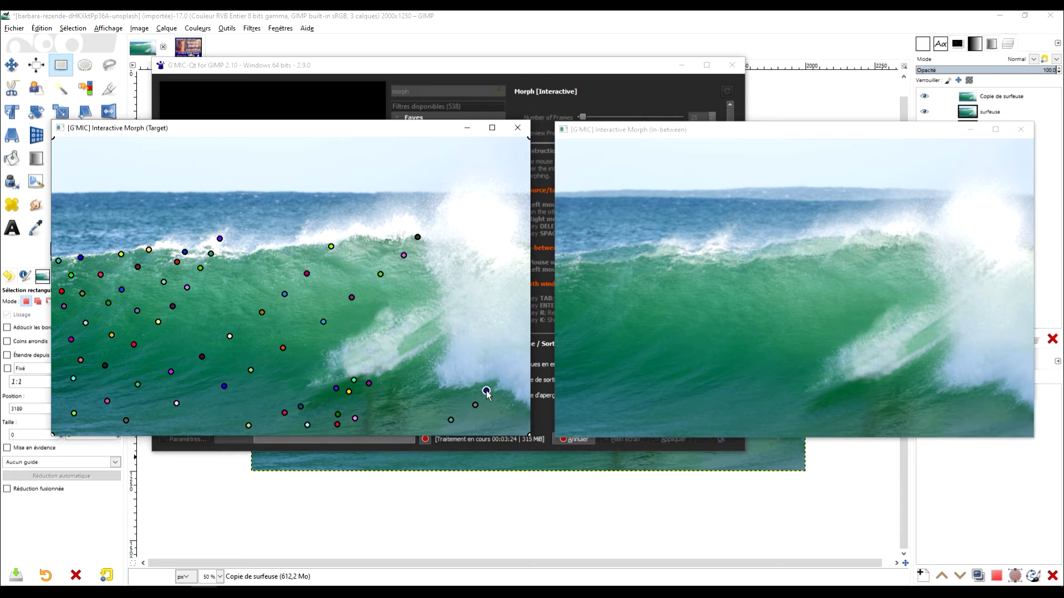
{"action": "left_click", "coordinate": [499, 380]}
{"action": "left_click_drag", "start_coordinate": [499, 380], "coordinate": [505, 371]}
{"action": "left_click", "coordinate": [524, 347]}
Place seven keypoints in two diagonal rows inside the lower and middle splash, each shifted up and right in the target
{"action": "left_click", "coordinate": [451, 377]}
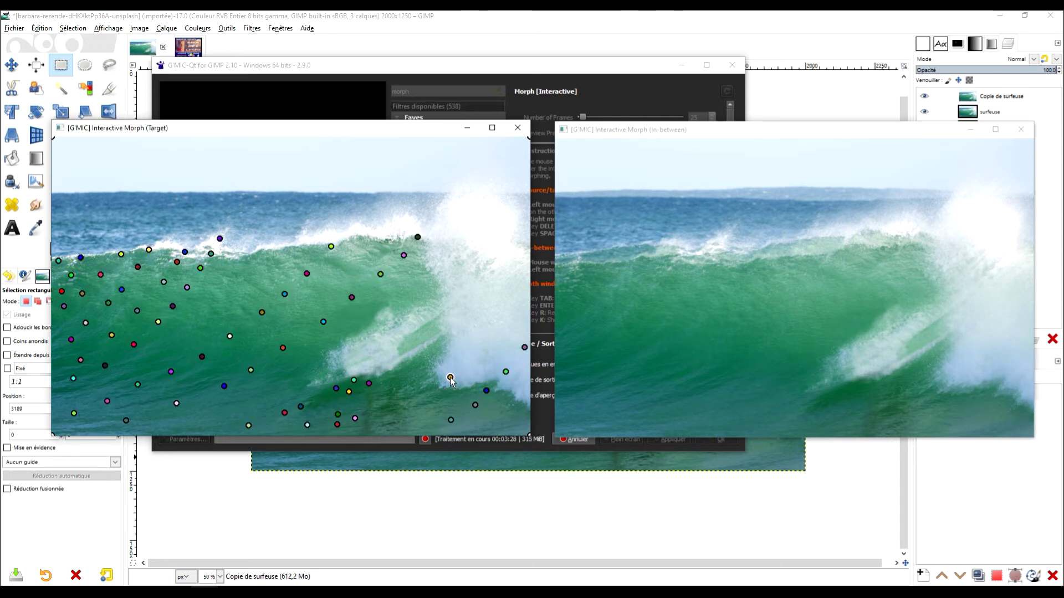
{"action": "key", "text": "Tab"}
{"action": "key", "text": "Tab"}
{"action": "left_click_drag", "start_coordinate": [472, 357], "coordinate": [482, 344]}
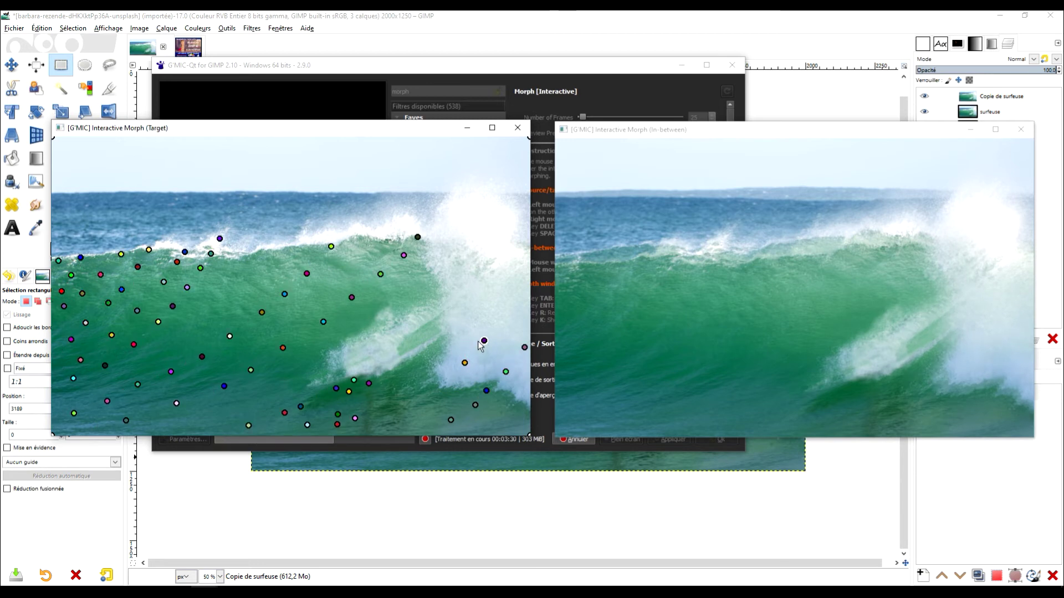
{"action": "left_click", "coordinate": [502, 319]}
{"action": "left_click", "coordinate": [514, 296]}
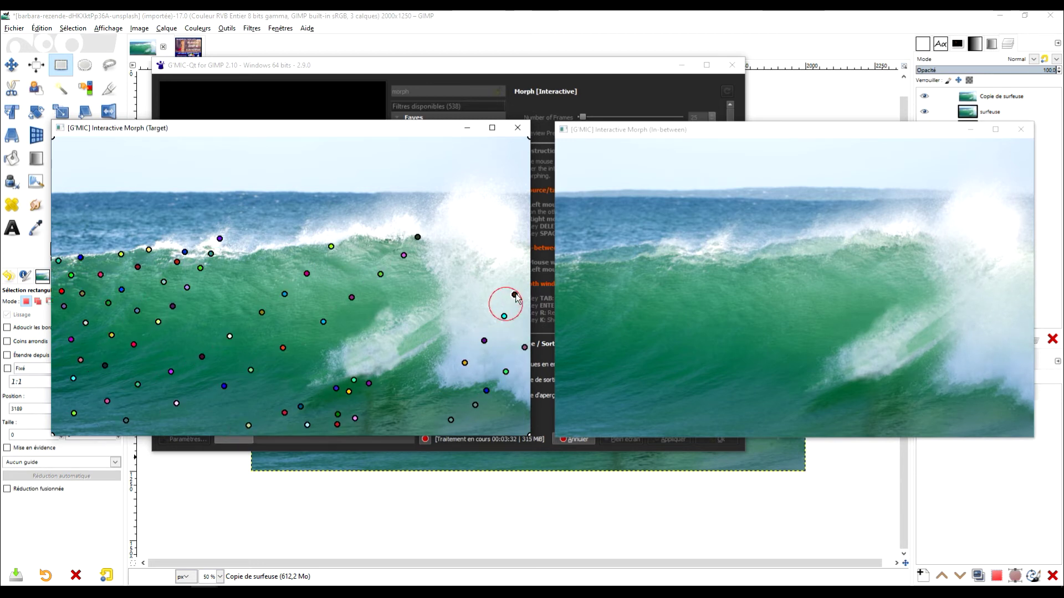
{"action": "left_click_drag", "start_coordinate": [475, 317], "coordinate": [487, 311]}
{"action": "left_click", "coordinate": [509, 284]}
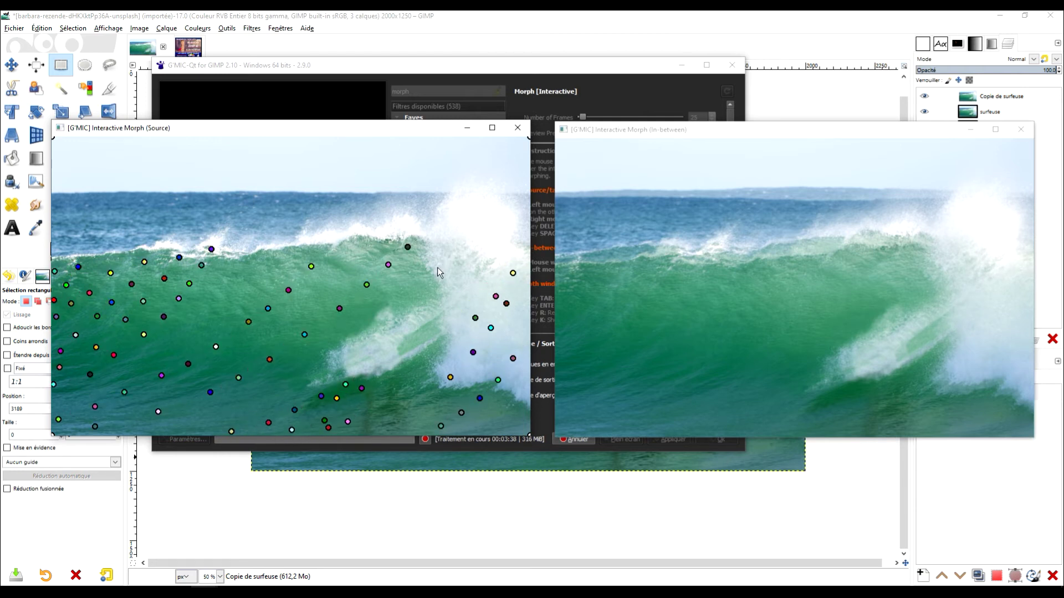
Place five keypoints in the upper part of the splash, each moved up and right in the target
{"action": "left_click", "coordinate": [455, 235]}
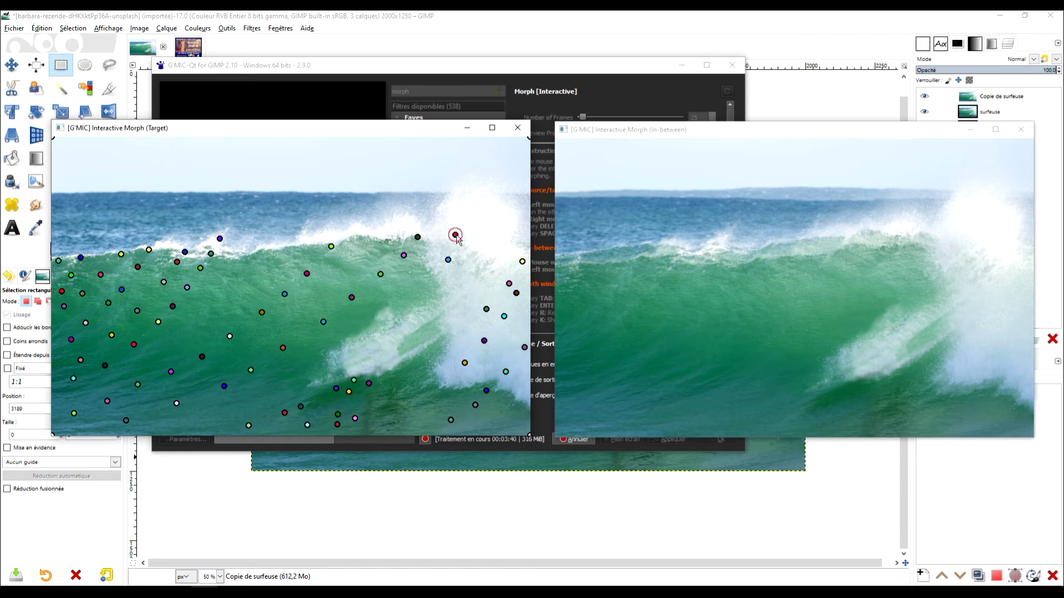
{"action": "left_click_drag", "start_coordinate": [455, 235], "coordinate": [466, 220]}
{"action": "left_click", "coordinate": [482, 200]}
{"action": "left_click", "coordinate": [474, 247]}
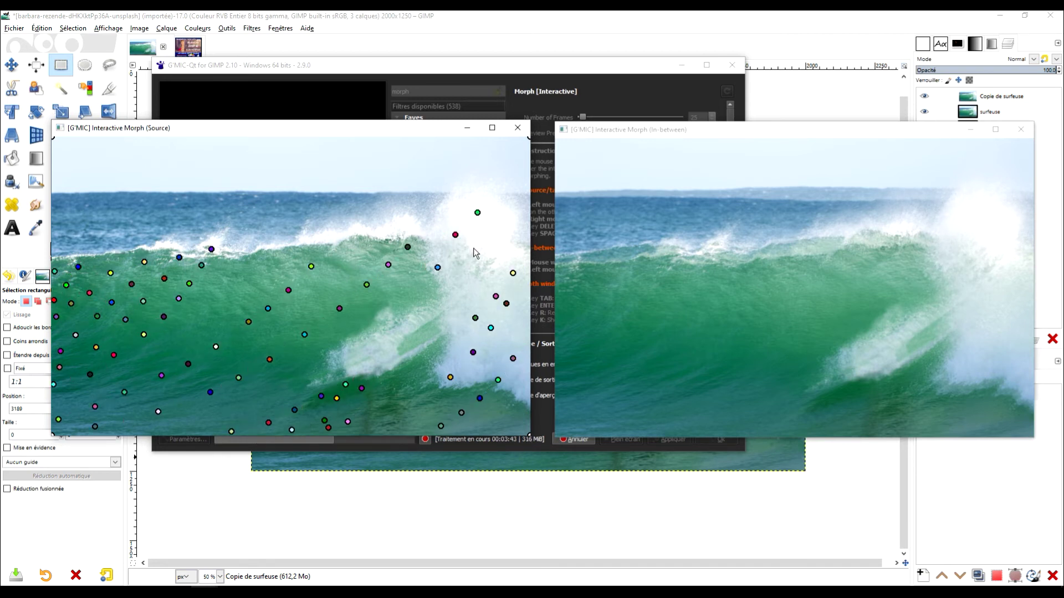
{"action": "left_click", "coordinate": [496, 225]}
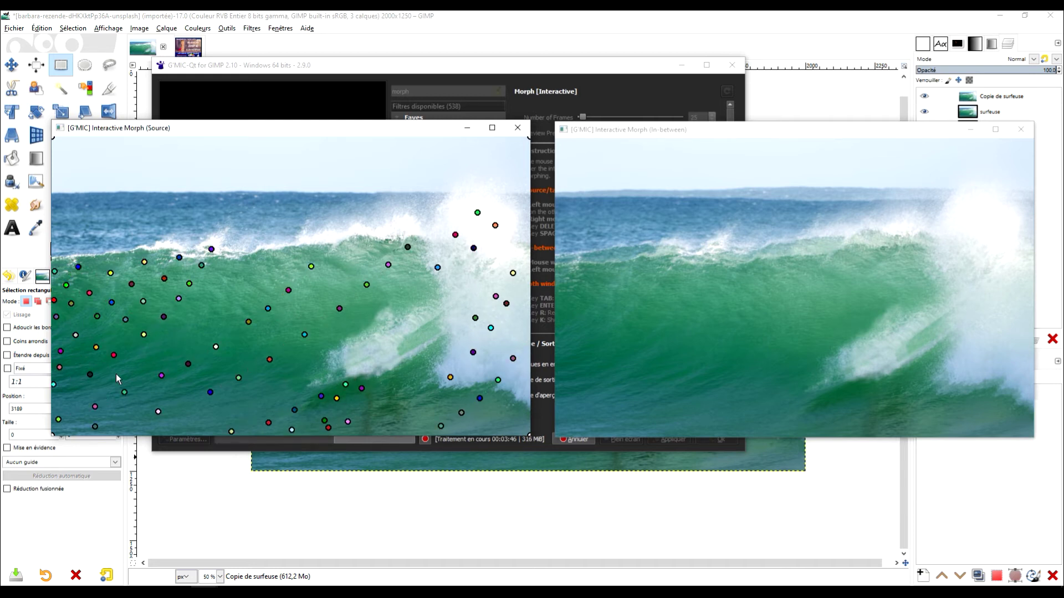
Fill the gap between the diagonal rows with eight keypoints from the lower left edge to the crest, each moved up and right in the target
{"action": "left_click", "coordinate": [57, 402]}
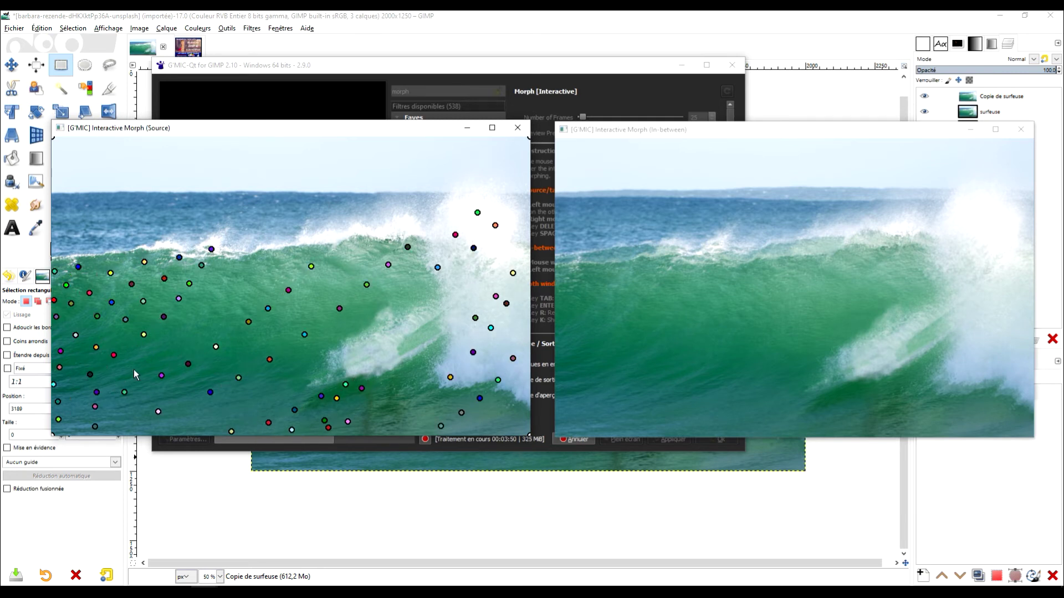
{"action": "left_click", "coordinate": [149, 361]}
{"action": "key", "text": "Tab"}
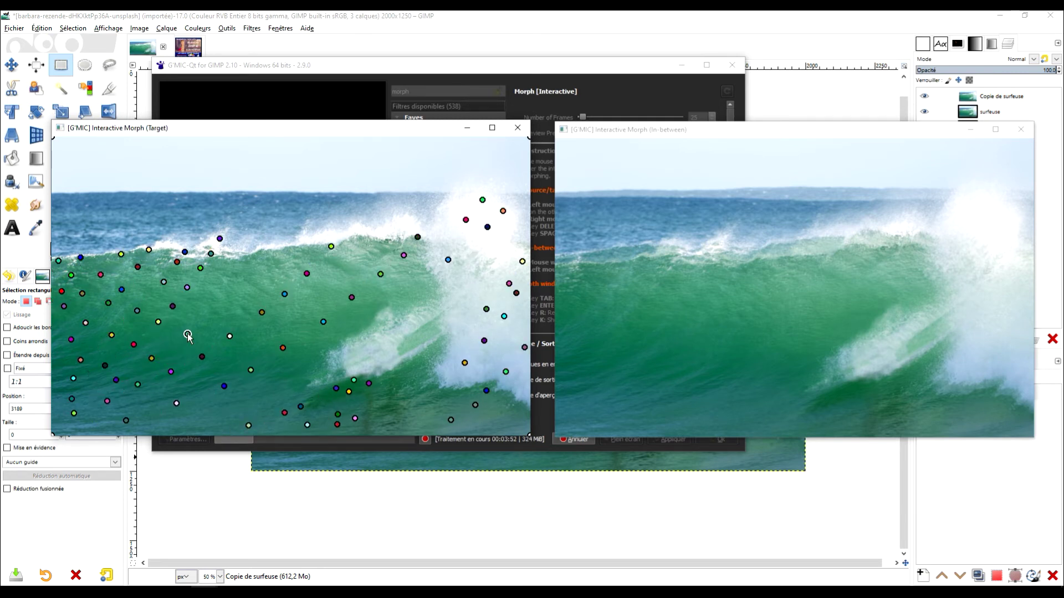
{"action": "left_click_drag", "start_coordinate": [201, 326], "coordinate": [266, 273]}
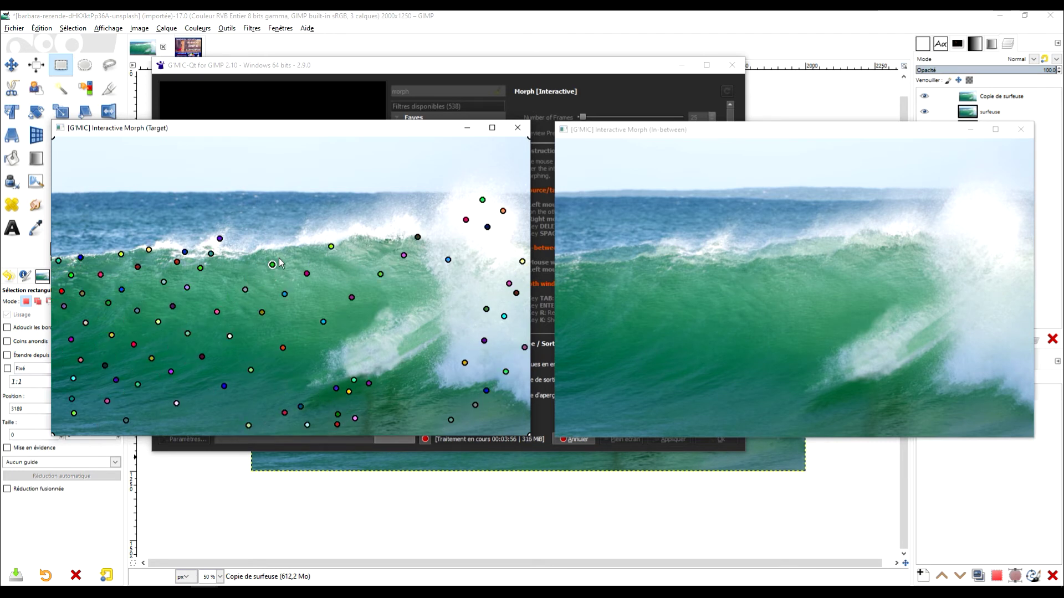
Fill the remaining gaps with three keypoints below the crest and four near the wave's lower edge, all offset up and right in the target
{"action": "left_click", "coordinate": [191, 307]}
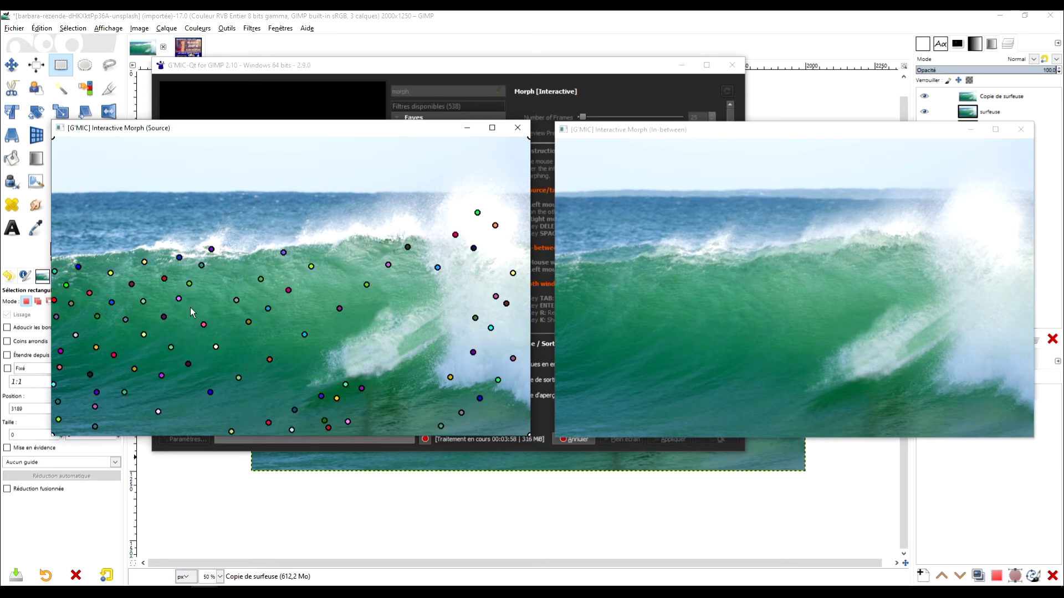
{"action": "left_click_drag", "start_coordinate": [193, 306], "coordinate": [241, 261]}
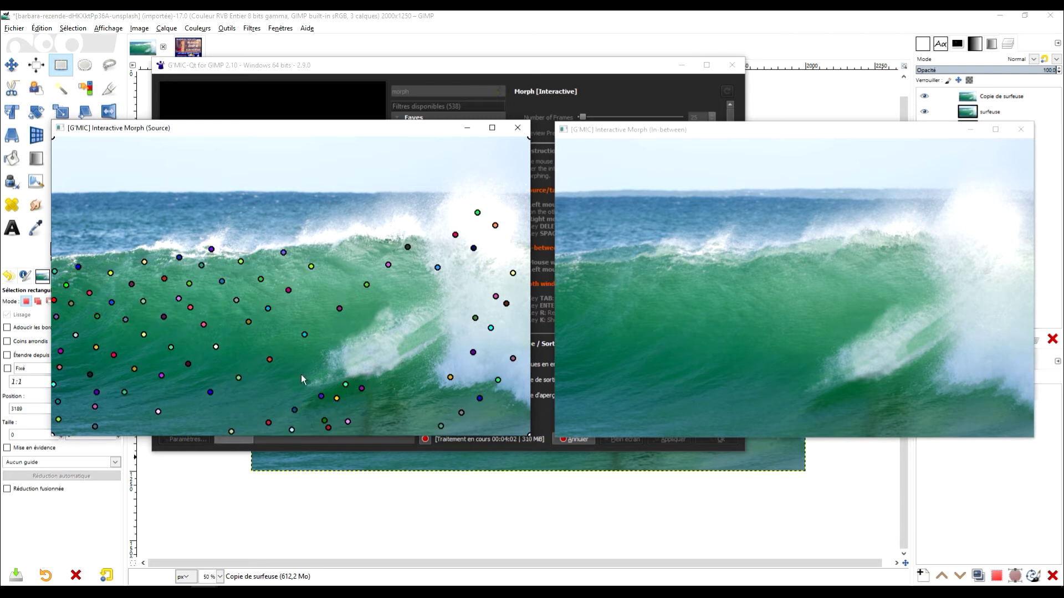
{"action": "left_click", "coordinate": [176, 426]}
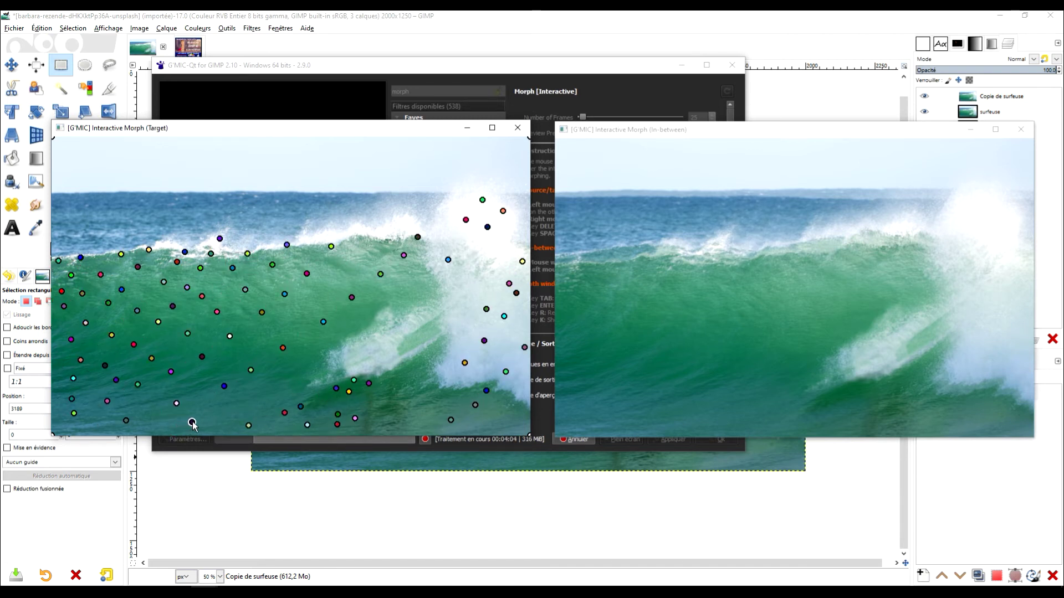
{"action": "left_click_drag", "start_coordinate": [215, 417], "coordinate": [289, 383]}
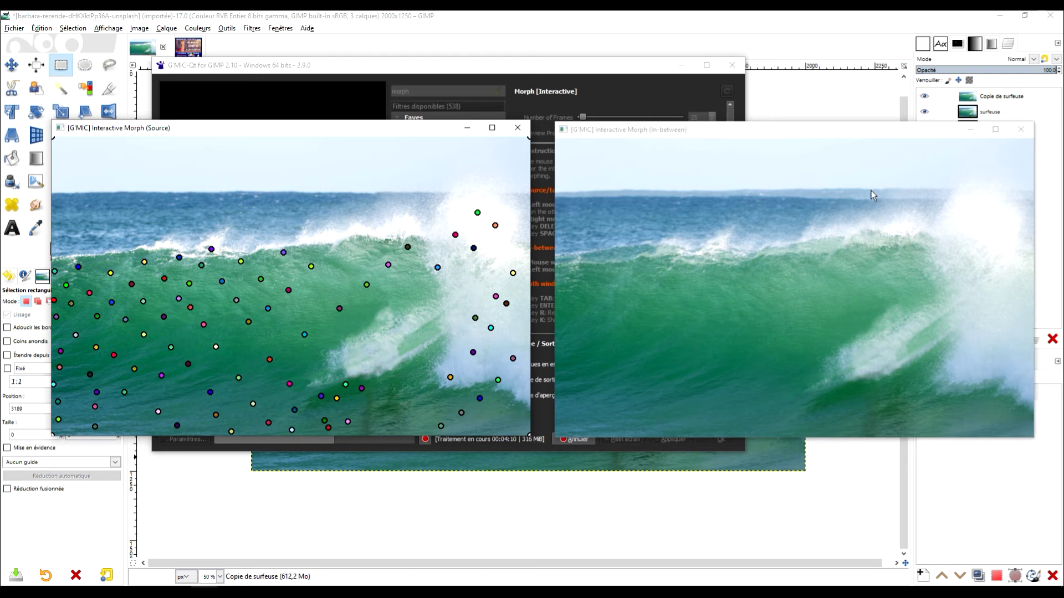
Pin the horizon with a row of twelve keypoints from the left edge to the splash, kept at identical positions in source and target
{"action": "left_click", "coordinate": [55, 190]}
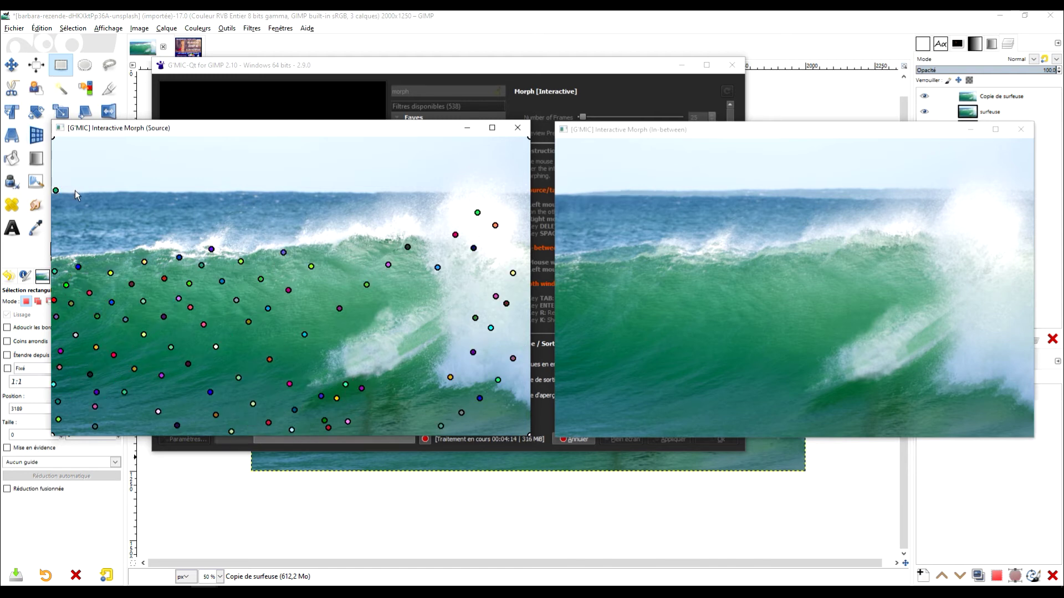
{"action": "left_click", "coordinate": [75, 191]}
{"action": "left_click", "coordinate": [107, 191]}
{"action": "left_click", "coordinate": [161, 190]}
{"action": "left_click", "coordinate": [195, 190]}
{"action": "left_click", "coordinate": [236, 189]}
{"action": "left_click", "coordinate": [267, 189]}
{"action": "left_click", "coordinate": [302, 190]}
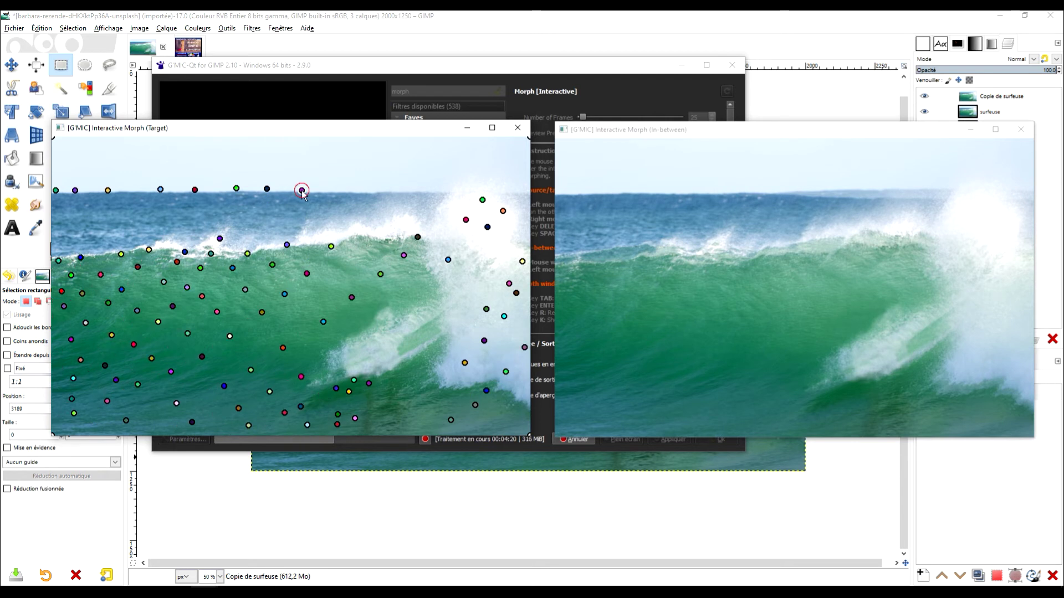
{"action": "left_click", "coordinate": [334, 191]}
{"action": "left_click", "coordinate": [368, 190]}
{"action": "left_click", "coordinate": [413, 191]}
{"action": "left_click", "coordinate": [441, 190]}
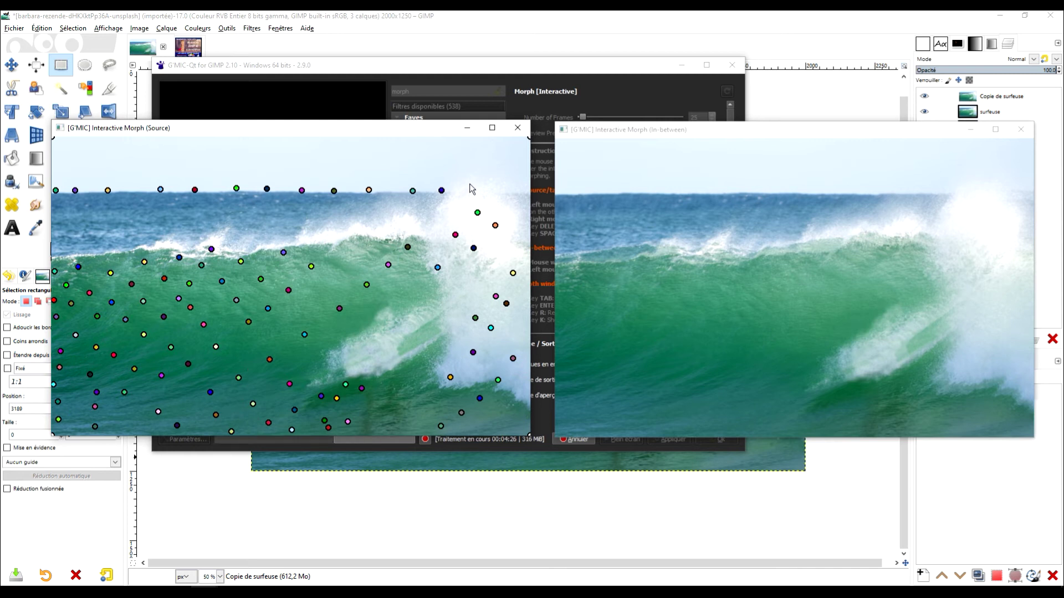
Add three keypoints at the top of the splash, moved up and right in the target, and pin one on the horizon at the right edge
{"action": "left_click", "coordinate": [456, 206]}
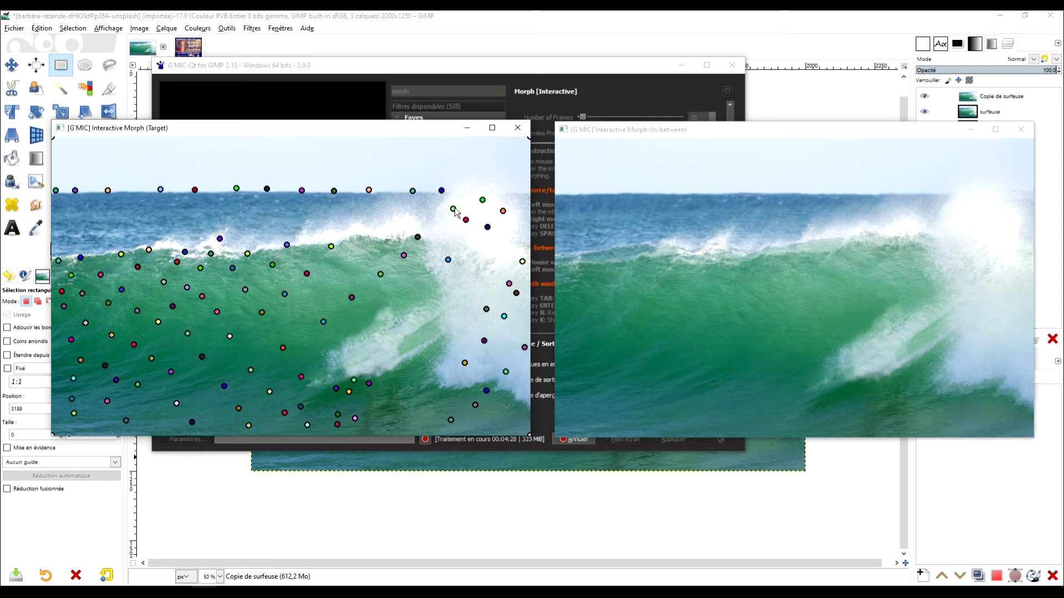
{"action": "left_click", "coordinate": [465, 198]}
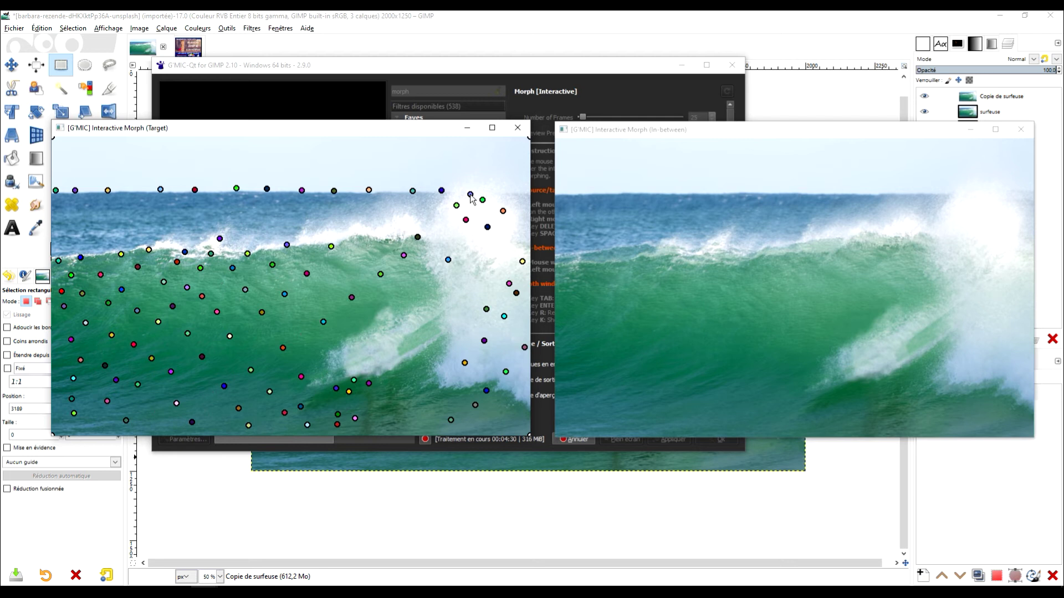
{"action": "left_click", "coordinate": [518, 192]}
{"action": "key", "text": "Tab"}
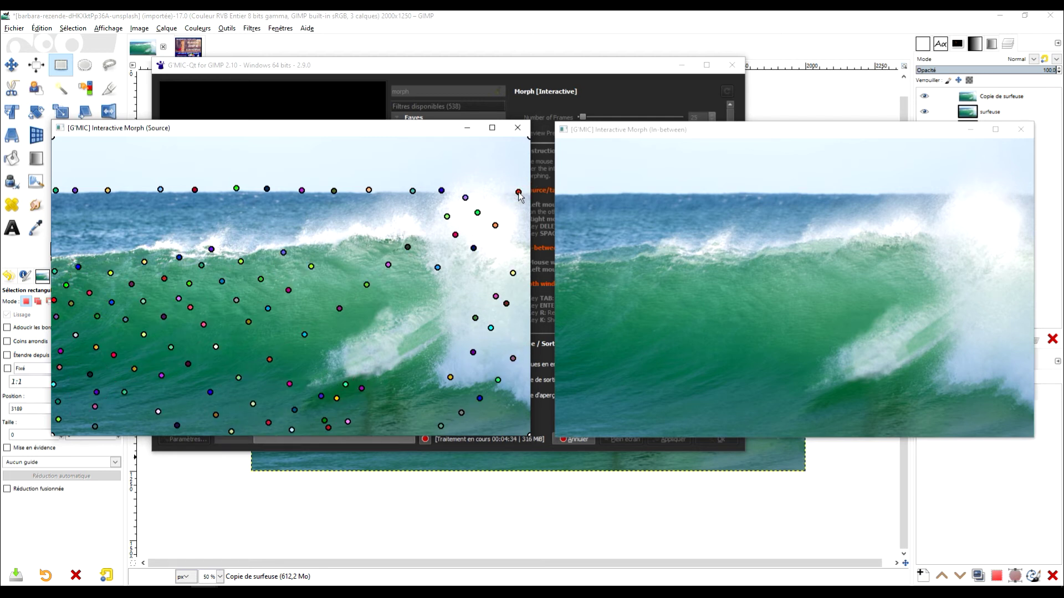
{"action": "left_click", "coordinate": [490, 207]}
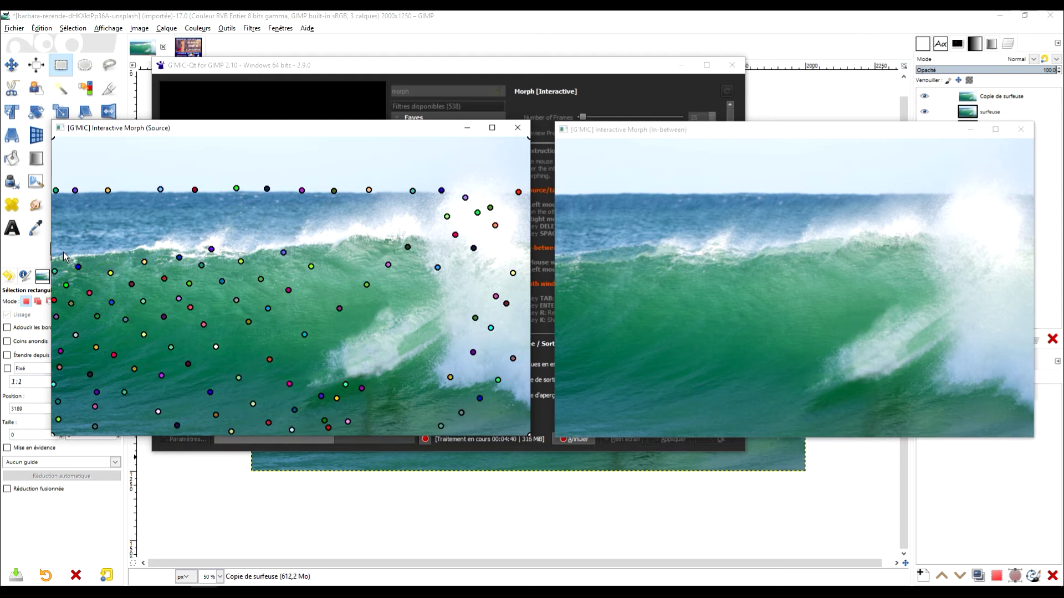
Pin the sea behind the wave with six keypoints above the foam line and four below the horizon, identical in source and target
{"action": "key", "text": "Tab"}
{"action": "left_click", "coordinate": [83, 247]}
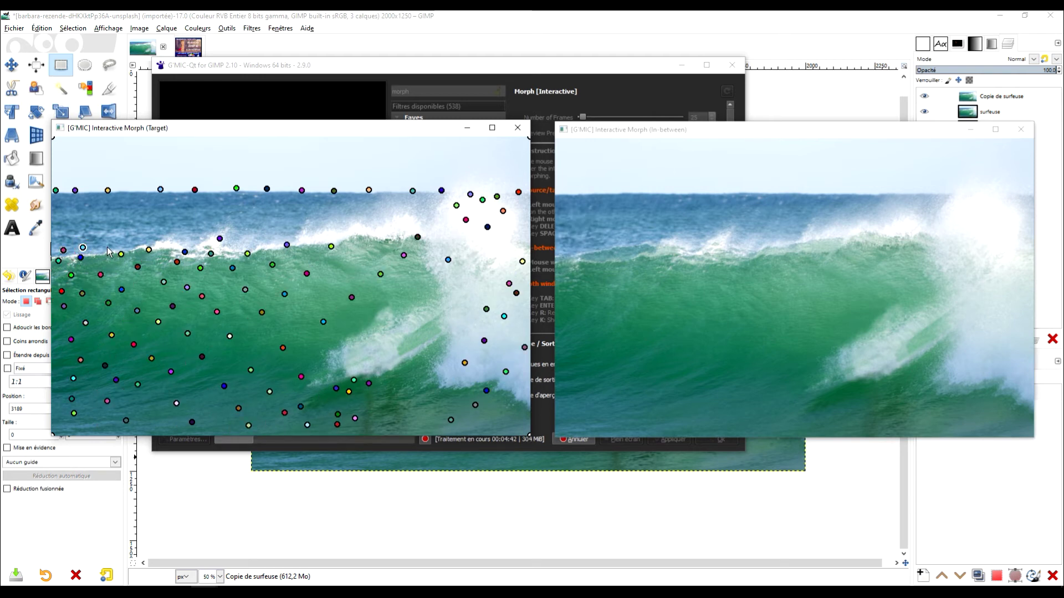
{"action": "left_click", "coordinate": [108, 245]}
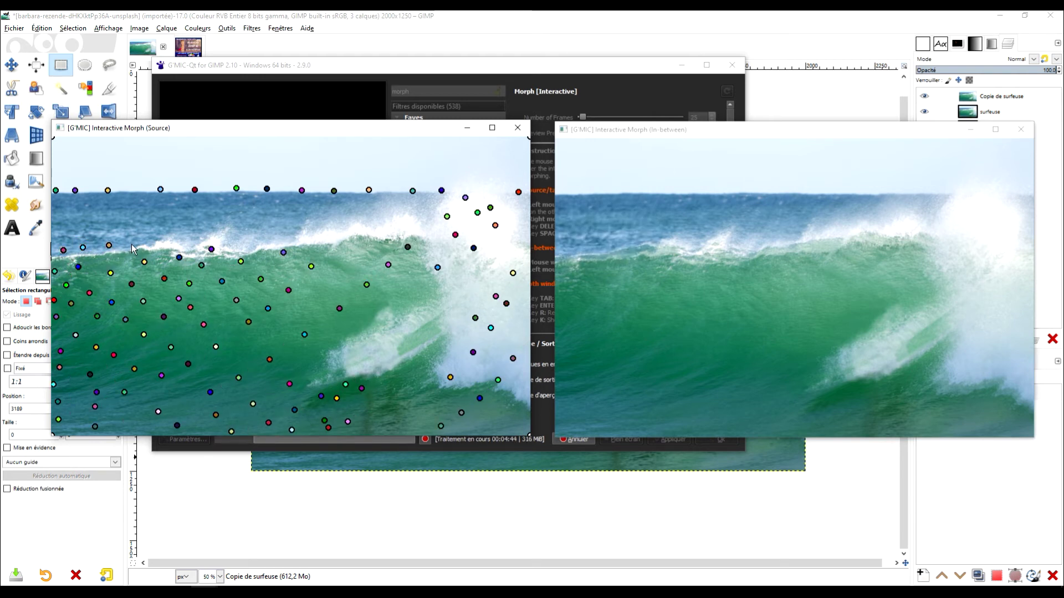
{"action": "left_click", "coordinate": [131, 241]}
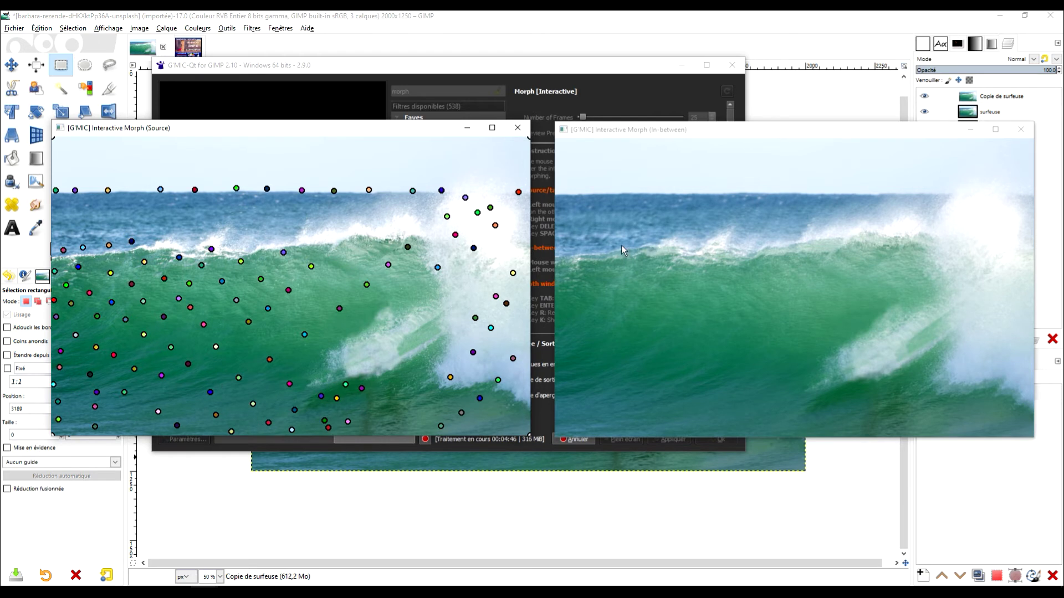
{"action": "left_click", "coordinate": [157, 232]}
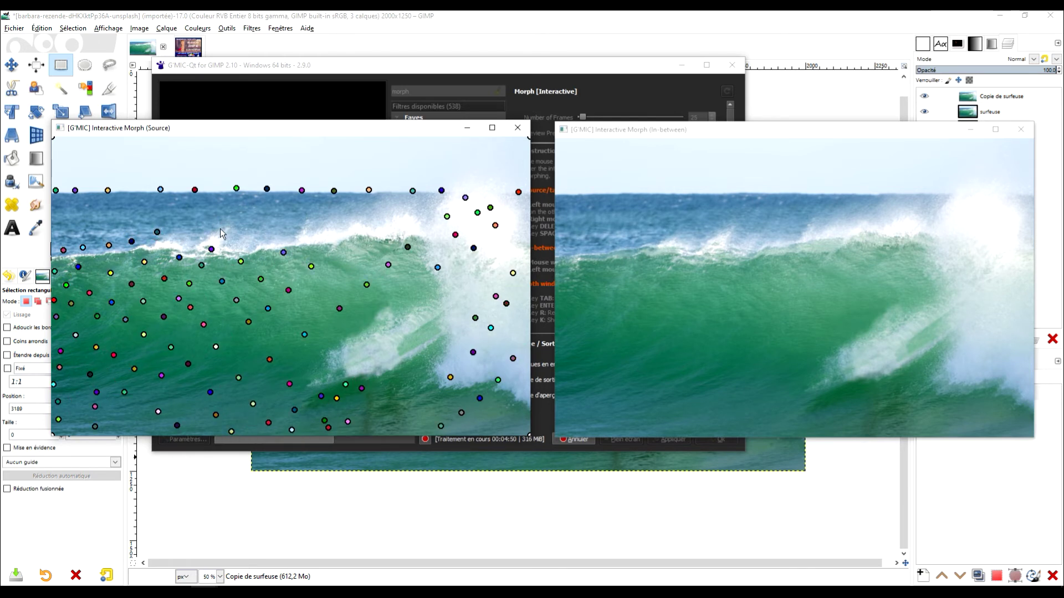
{"action": "left_click", "coordinate": [271, 219]}
{"action": "key", "text": "space"}
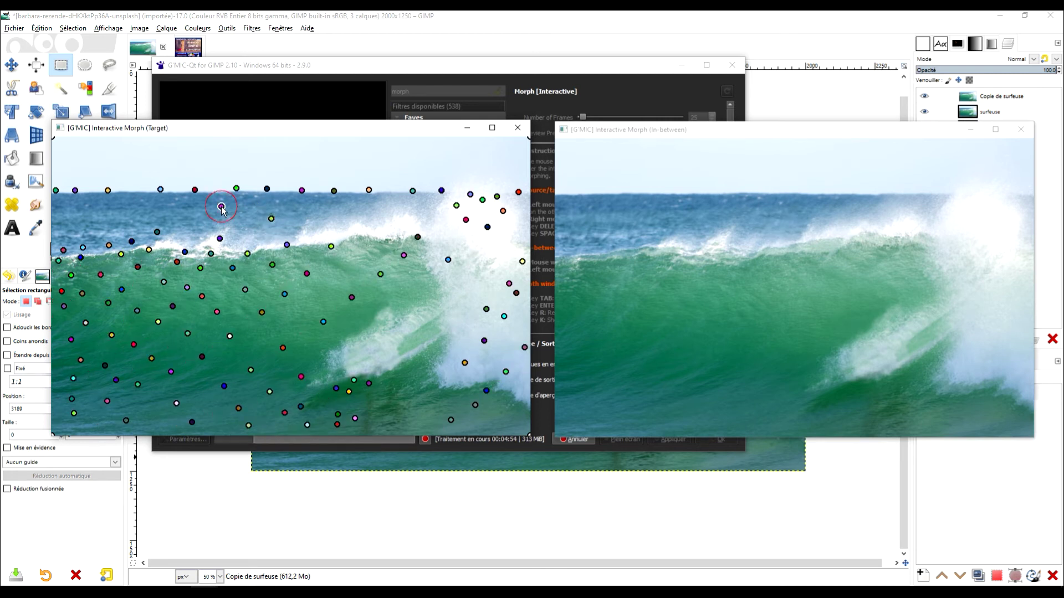
{"action": "left_click", "coordinate": [85, 209]}
{"action": "left_click", "coordinate": [59, 214]}
{"action": "key", "text": "space"}
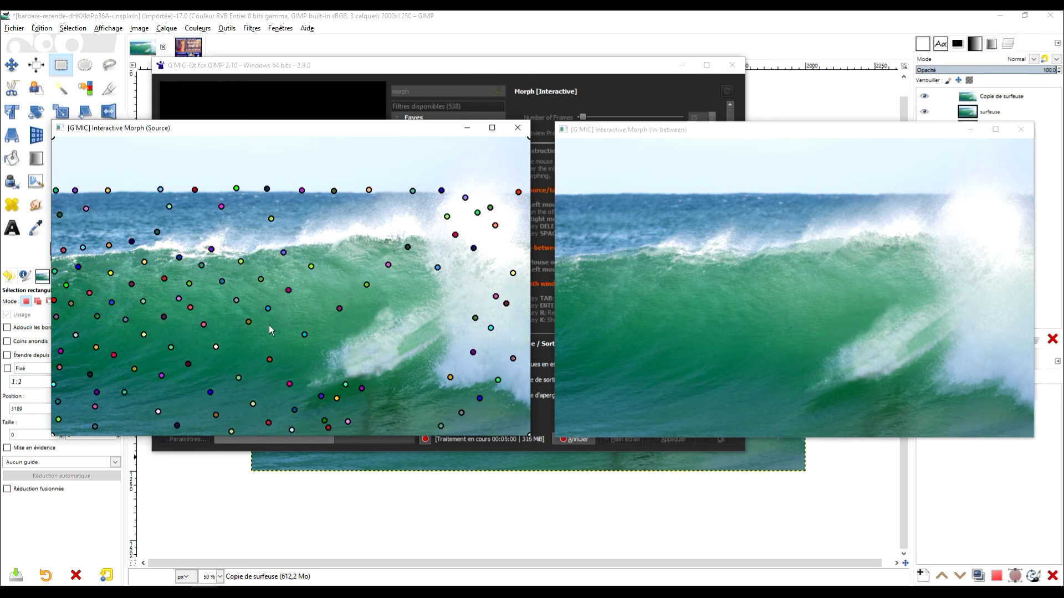
Fill the gaps in the wave's centre and near its crest with four keypoints, each moved up and right in the target
{"action": "key", "text": "space"}
{"action": "left_click_drag", "start_coordinate": [287, 318], "coordinate": [320, 300]}
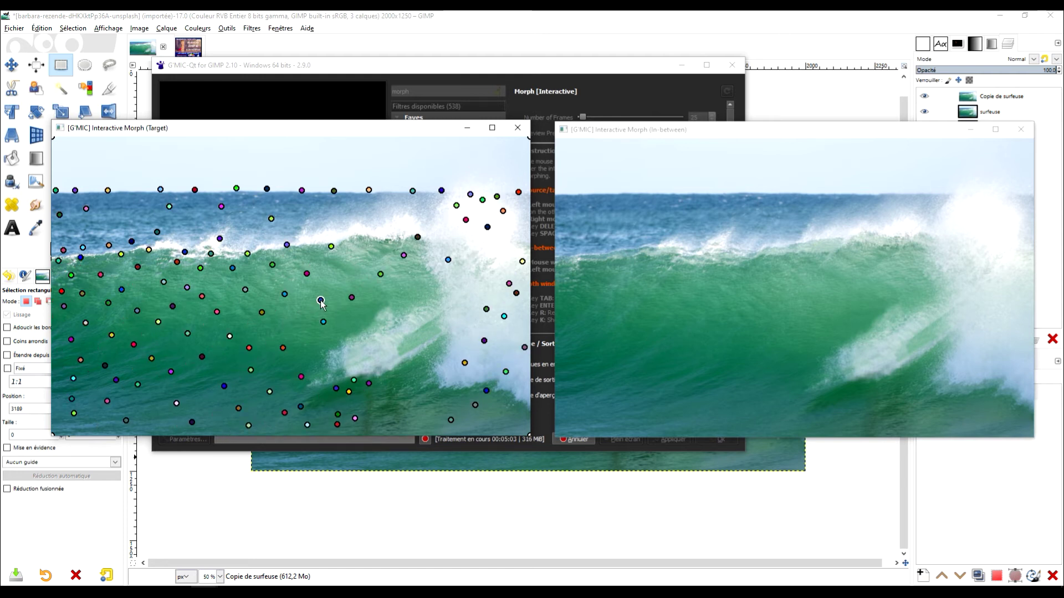
{"action": "left_click", "coordinate": [366, 251]}
{"action": "left_click", "coordinate": [380, 231]}
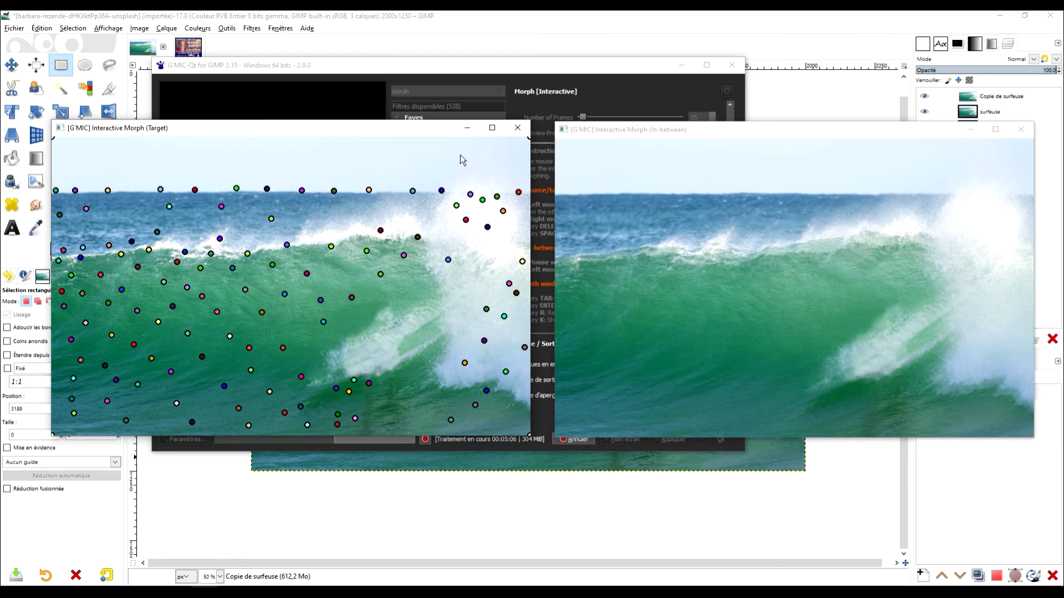
{"action": "key", "text": "space"}
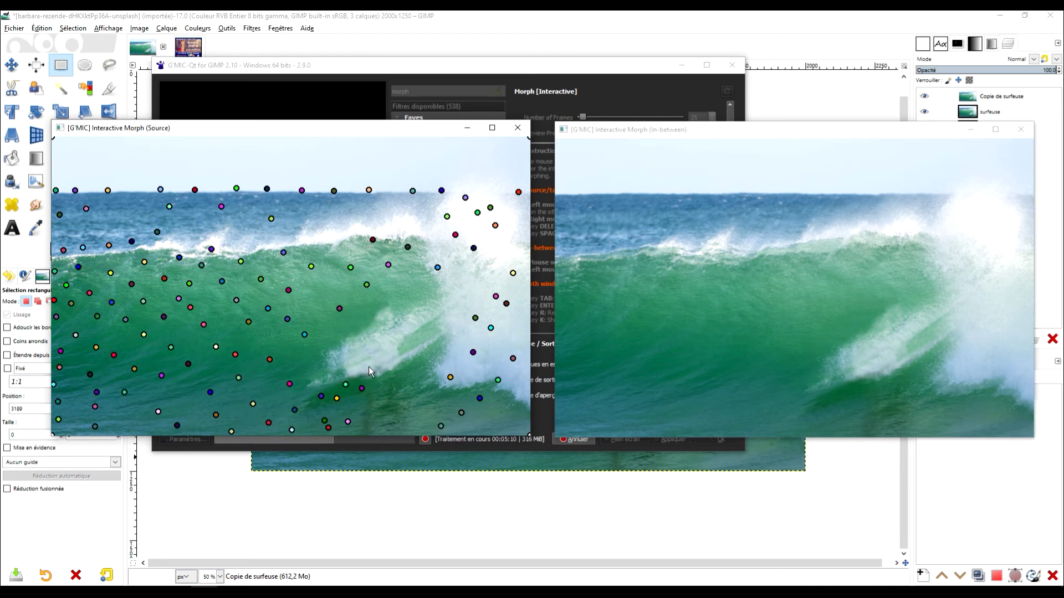
Pin the white foam trail in the wave with a diagonal row of four keypoints at identical positions in source and target
{"action": "key", "text": "space"}
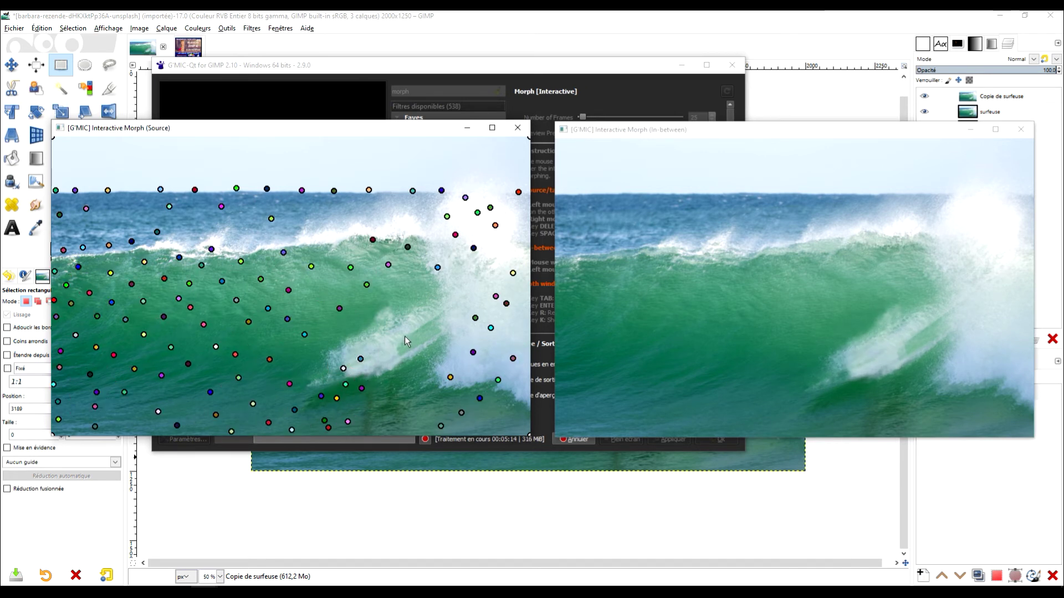
{"action": "left_click", "coordinate": [386, 340]}
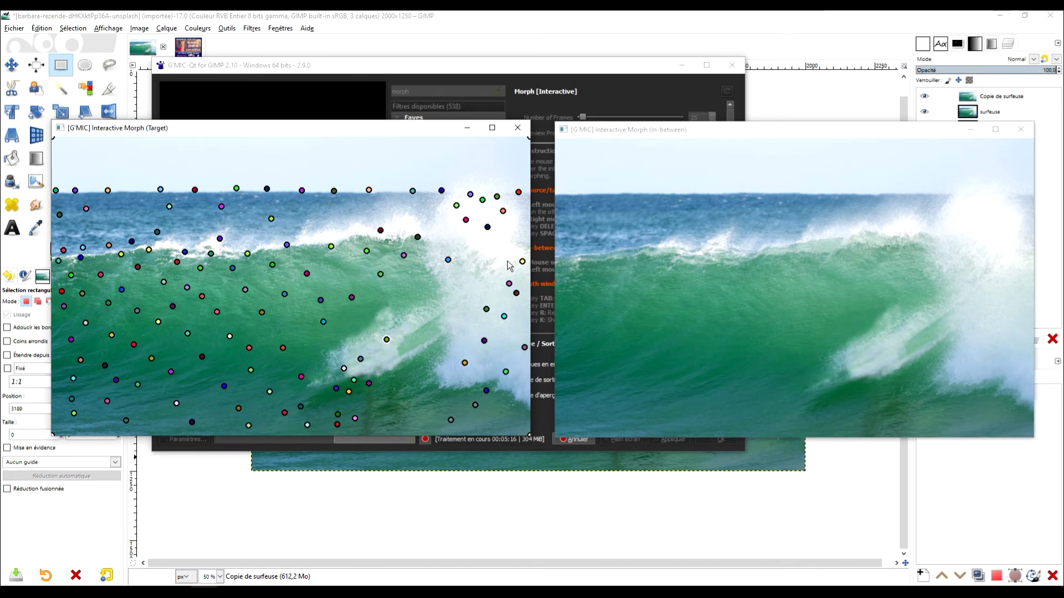
{"action": "left_click", "coordinate": [420, 317]}
{"action": "key", "text": "space"}
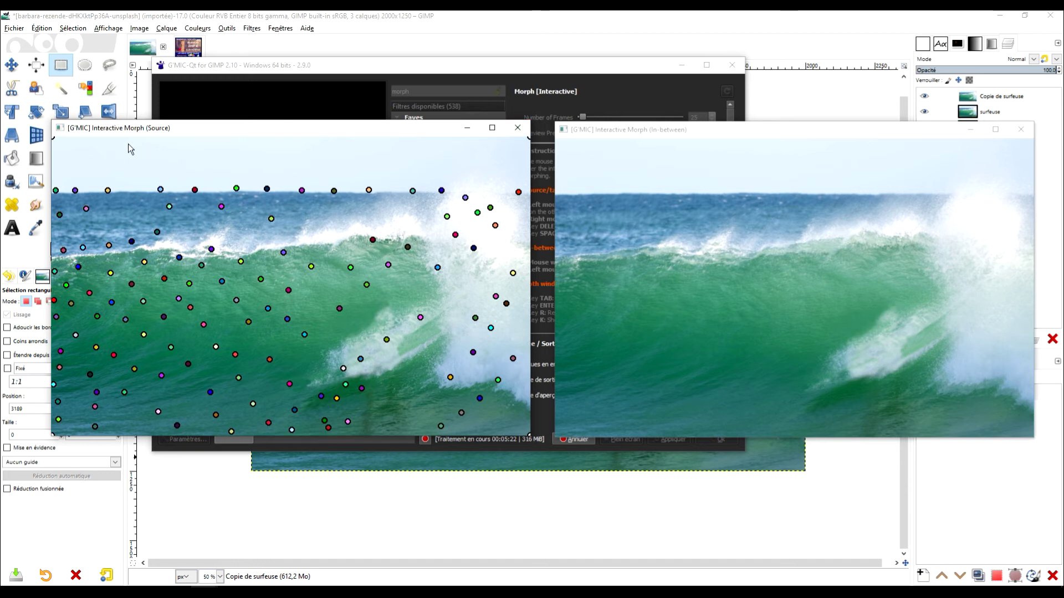
Close the keypoint editing window and move the in-between preview aside
{"action": "left_click", "coordinate": [518, 128]}
{"action": "left_click", "coordinate": [773, 129]}
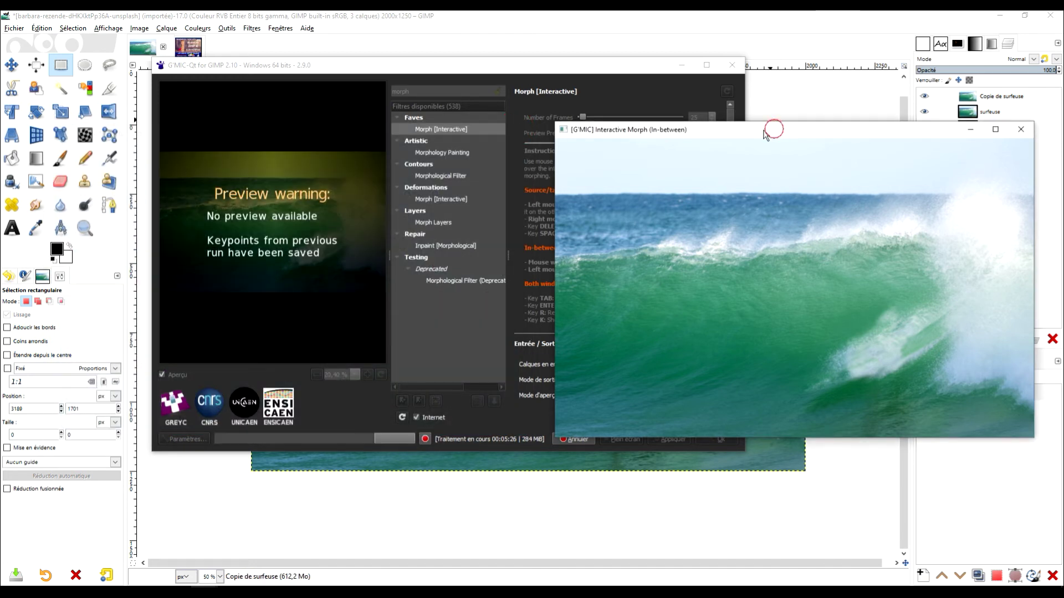
{"action": "left_click_drag", "start_coordinate": [765, 133], "coordinate": [387, 118]}
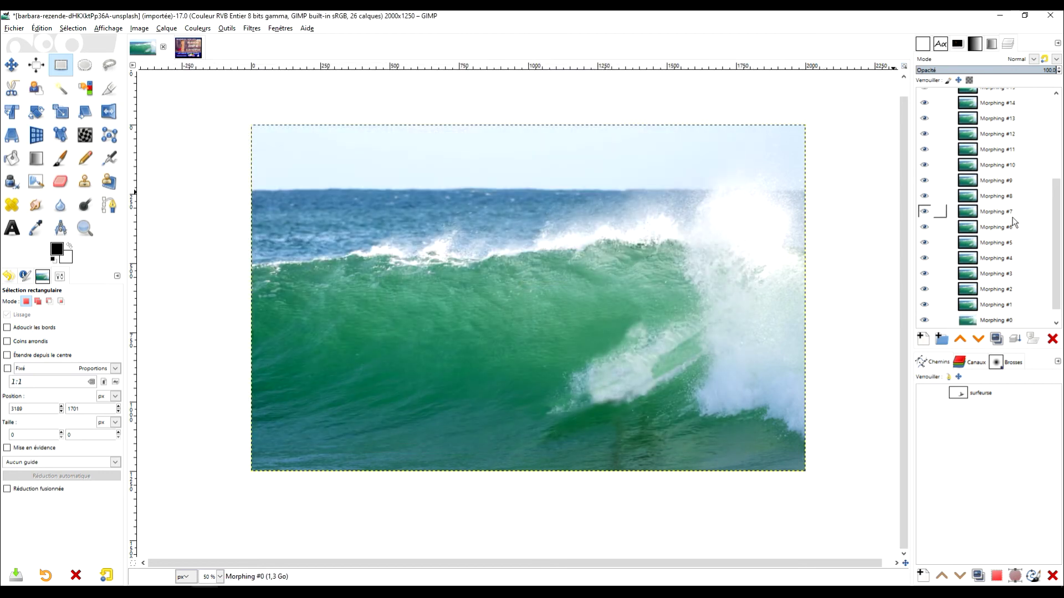
Make the Calque copié layer at the bottom of the stack visible and convert its alpha to a selection
{"action": "scroll", "coordinate": [937, 221], "scroll_direction": "down", "scroll_amount": 1}
{"action": "scroll", "coordinate": [729, 288], "scroll_direction": "up", "scroll_amount": 1}
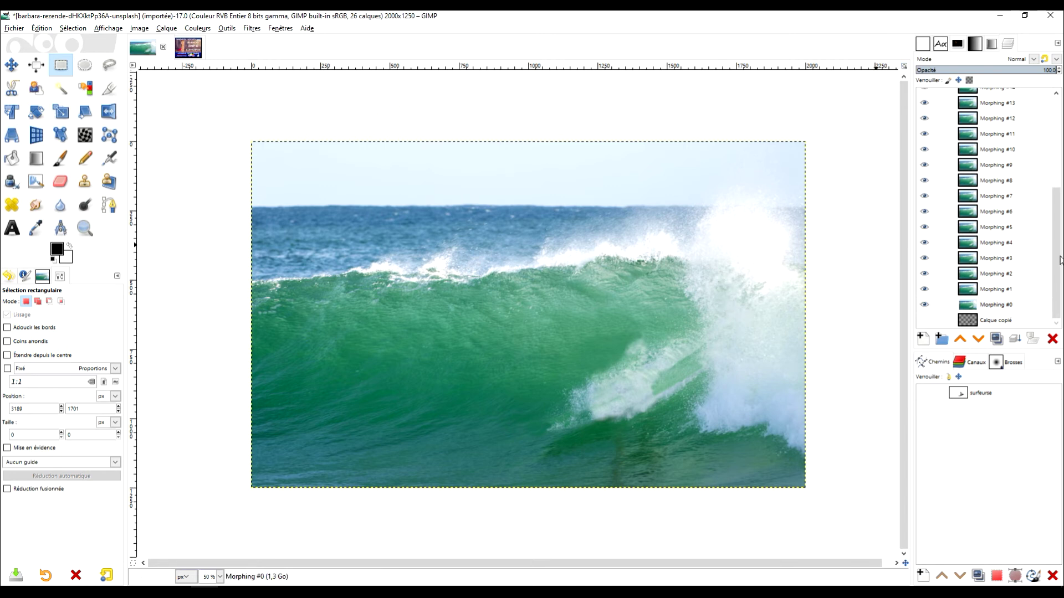
{"action": "left_click", "coordinate": [989, 305]}
{"action": "left_click", "coordinate": [1010, 320]}
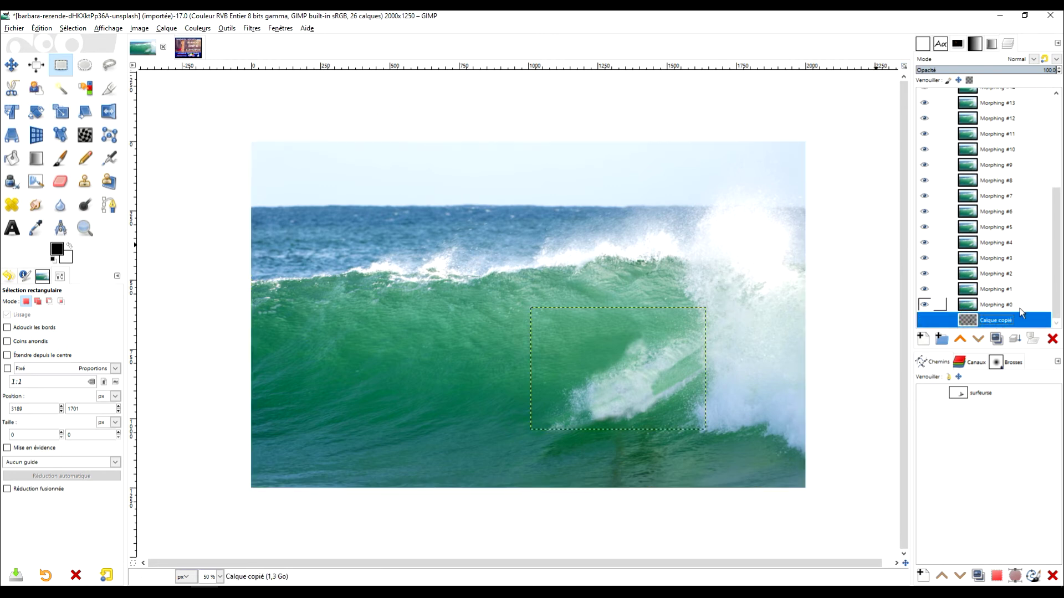
{"action": "left_click", "coordinate": [924, 320]}
{"action": "scroll", "coordinate": [995, 321], "scroll_direction": "down", "scroll_amount": 1}
{"action": "scroll", "coordinate": [975, 310], "scroll_direction": "up", "scroll_amount": 1}
{"action": "right_click", "coordinate": [968, 324]}
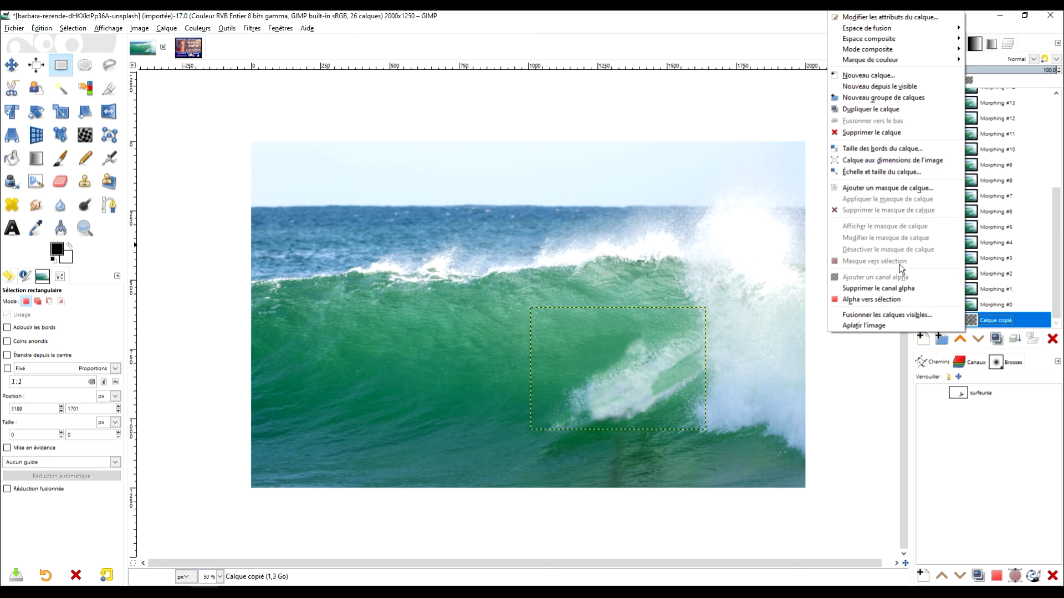
{"action": "left_click", "coordinate": [892, 300]}
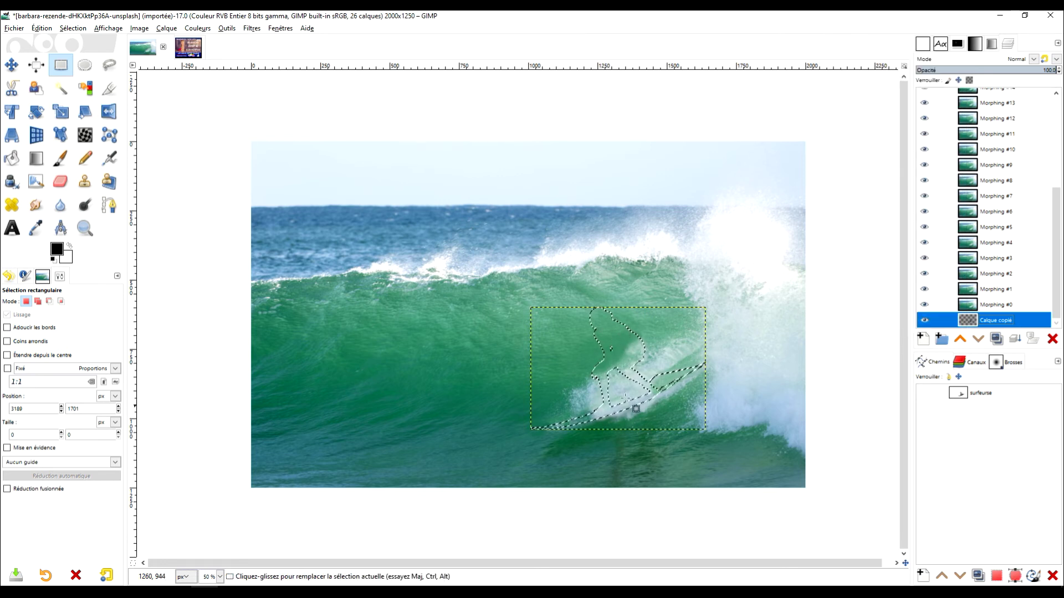
{"action": "right_click", "coordinate": [971, 326]}
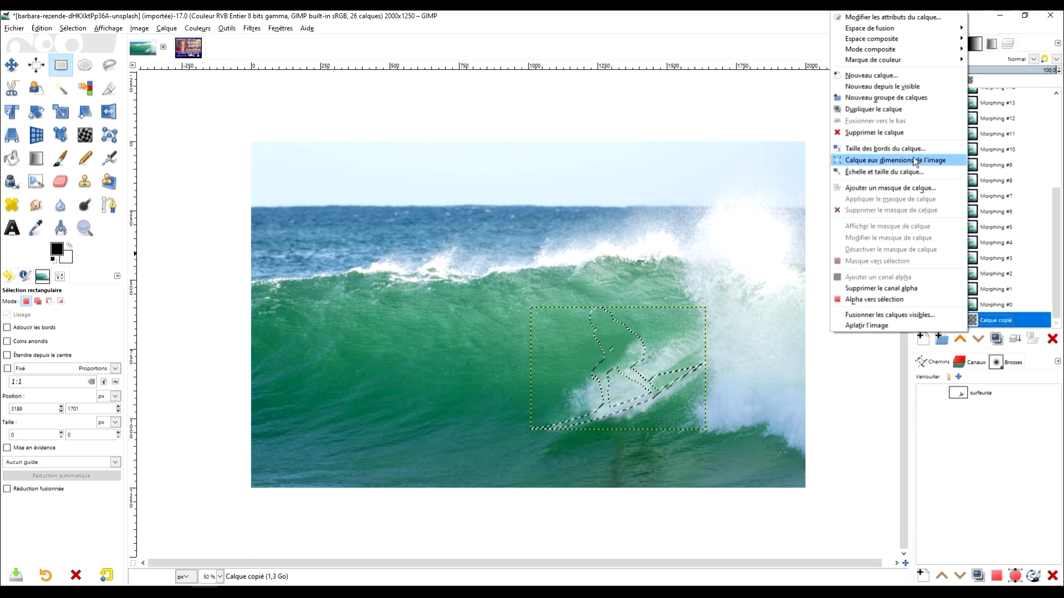
{"action": "left_click", "coordinate": [912, 162]}
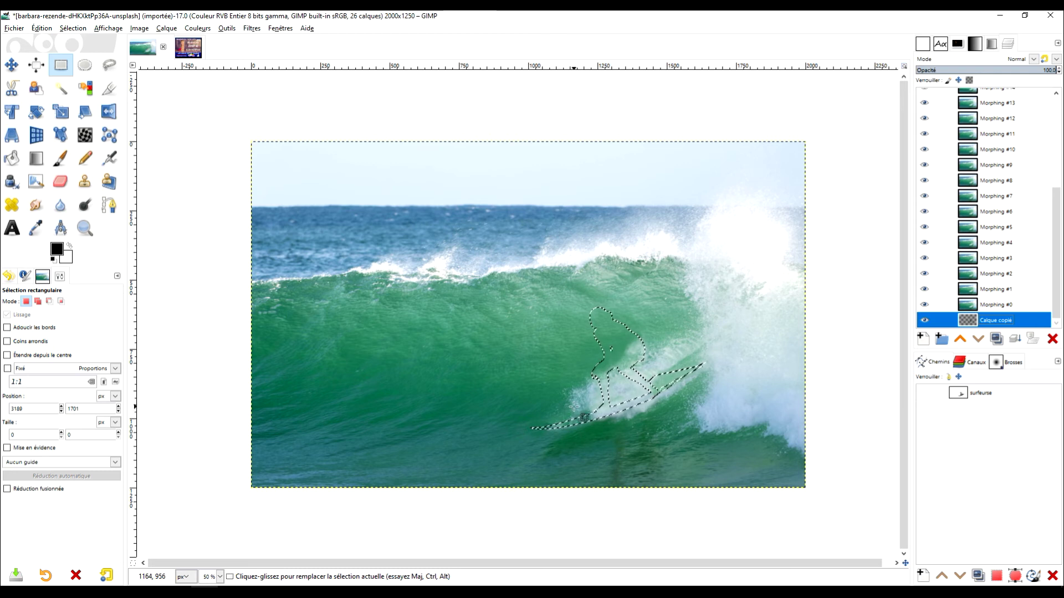
{"action": "key", "text": "ctrl+z"}
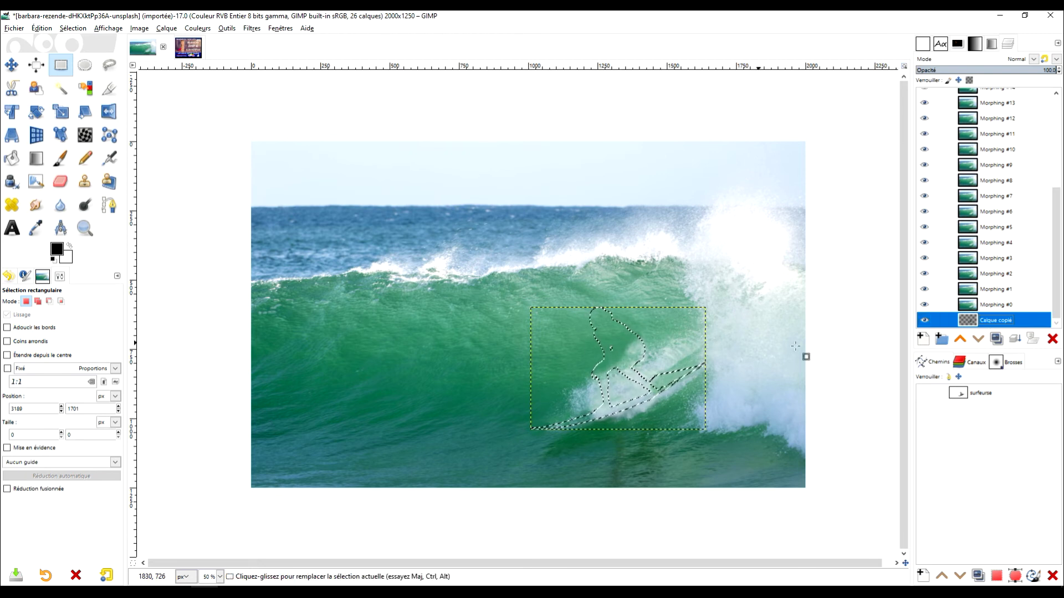
Resize the Calque copié layer to the image dimensions
{"action": "right_click", "coordinate": [965, 324]}
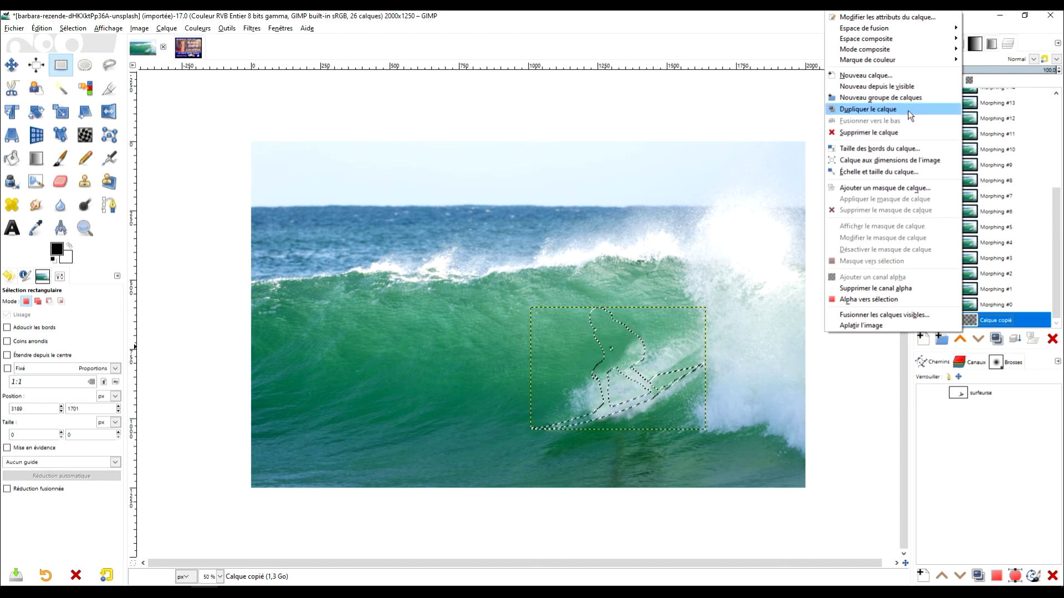
{"action": "left_click", "coordinate": [912, 161]}
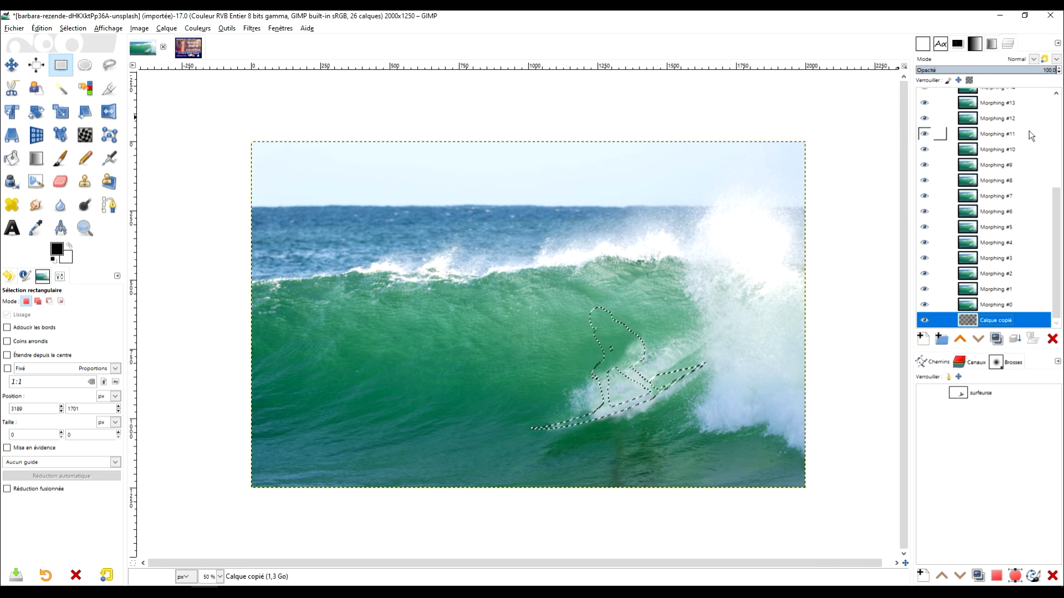
Delete the surfer-shaped selection from every morph layer in turn, from Morphing #0 up to Morphing #24
{"action": "left_click", "coordinate": [1000, 305]}
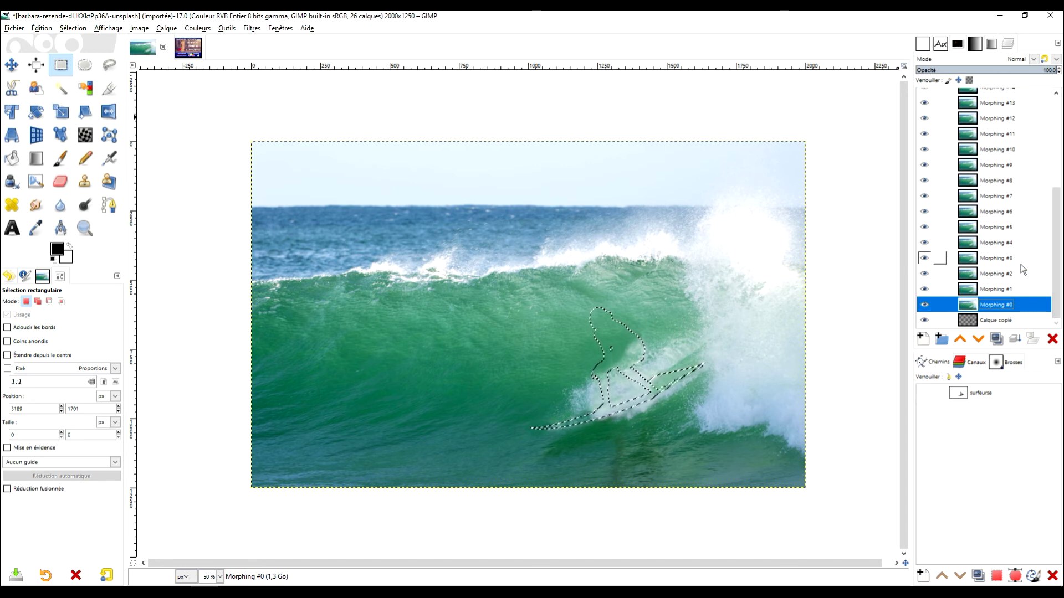
{"action": "key", "text": "Delete"}
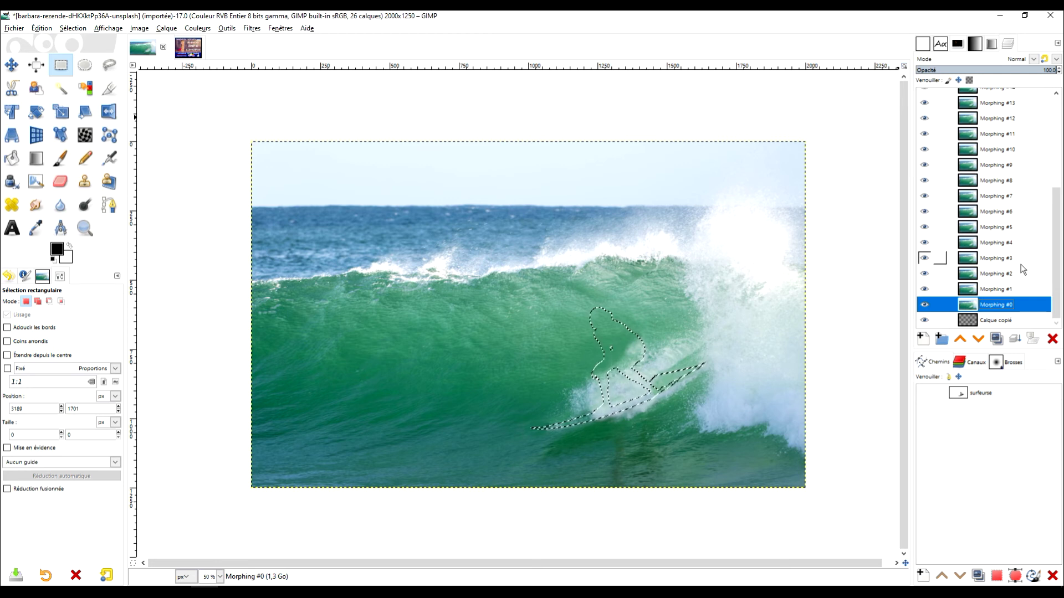
{"action": "key", "text": "Up"}
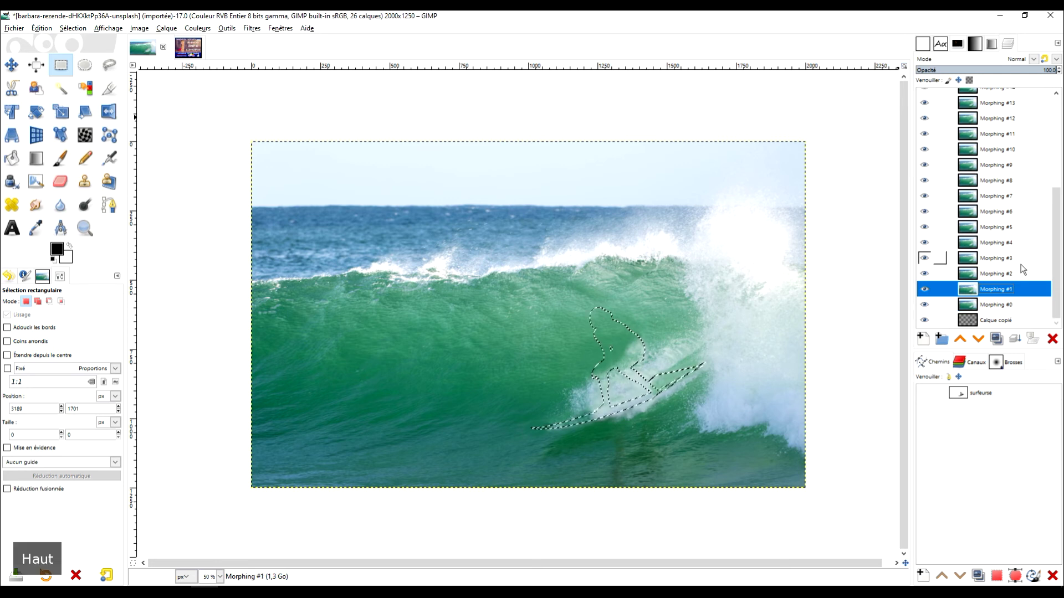
{"action": "key", "text": "Delete"}
{"action": "key", "text": "Up"}
{"action": "key", "text": "Delete"}
{"action": "key", "text": "Up"}
{"action": "key", "text": "Delete"}
{"action": "key", "text": "Up"}
{"action": "key", "text": "Delete"}
{"action": "key", "text": "Up"}
{"action": "key", "text": "Delete"}
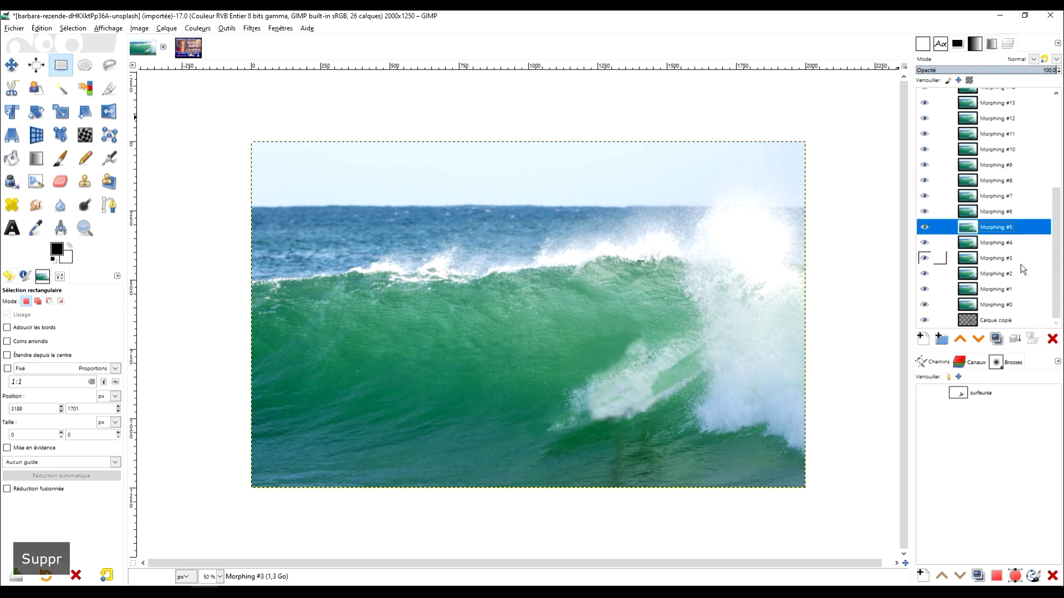
{"action": "key", "text": "Up"}
{"action": "key", "text": "Delete"}
{"action": "key", "text": "Up"}
{"action": "key", "text": "Up"}
{"action": "key", "text": "Delete"}
{"action": "key", "text": "Up"}
{"action": "key", "text": "Delete"}
{"action": "key", "text": "Up"}
{"action": "key", "text": "Up"}
{"action": "key", "text": "Up"}
{"action": "key", "text": "Delete"}
{"action": "key", "text": "Up"}
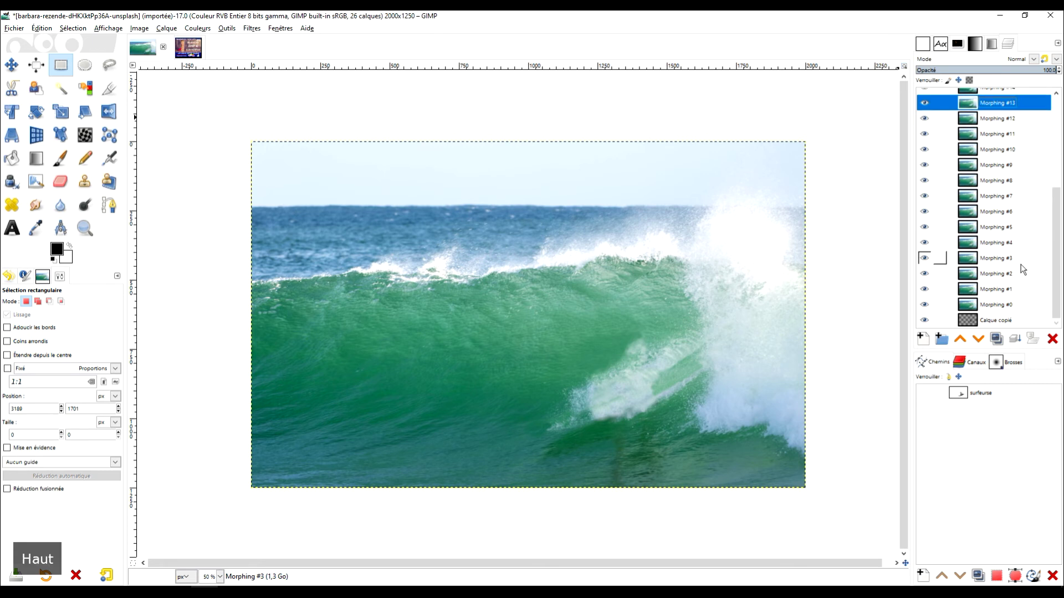
{"action": "key", "text": "Up"}
{"action": "key", "text": "Up"}
{"action": "key", "text": "Up"}
{"action": "key", "text": "Delete"}
{"action": "key", "text": "Up"}
{"action": "key", "text": "Up"}
{"action": "key", "text": "Delete"}
{"action": "key", "text": "Up"}
{"action": "key", "text": "Up"}
{"action": "key", "text": "Up"}
{"action": "key", "text": "Up"}
{"action": "key", "text": "Up"}
{"action": "key", "text": "Up"}
{"action": "key", "text": "Delete"}
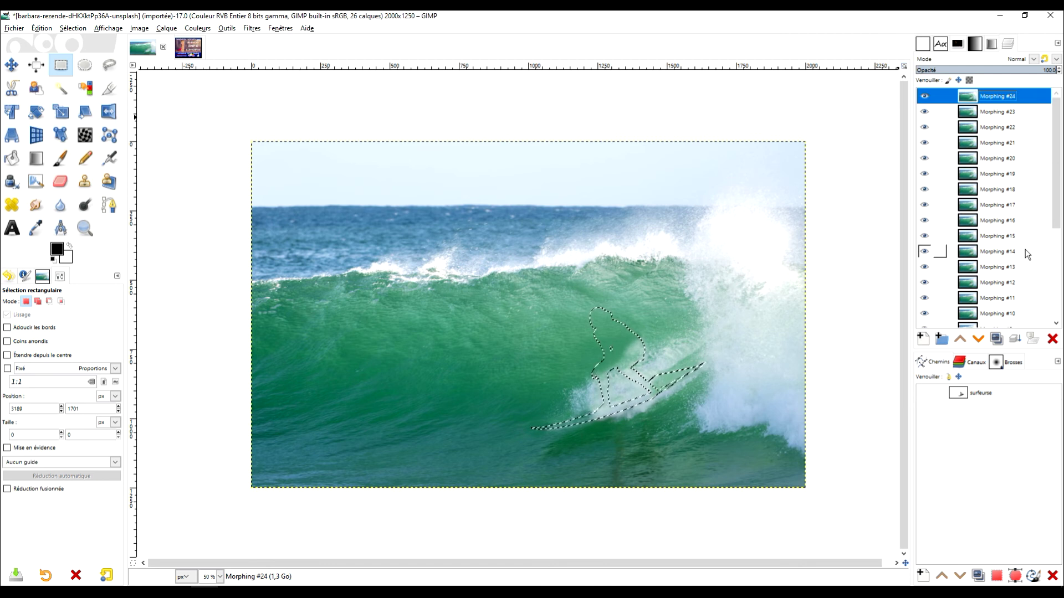
{"action": "scroll", "coordinate": [994, 210], "scroll_direction": "down", "scroll_amount": 5}
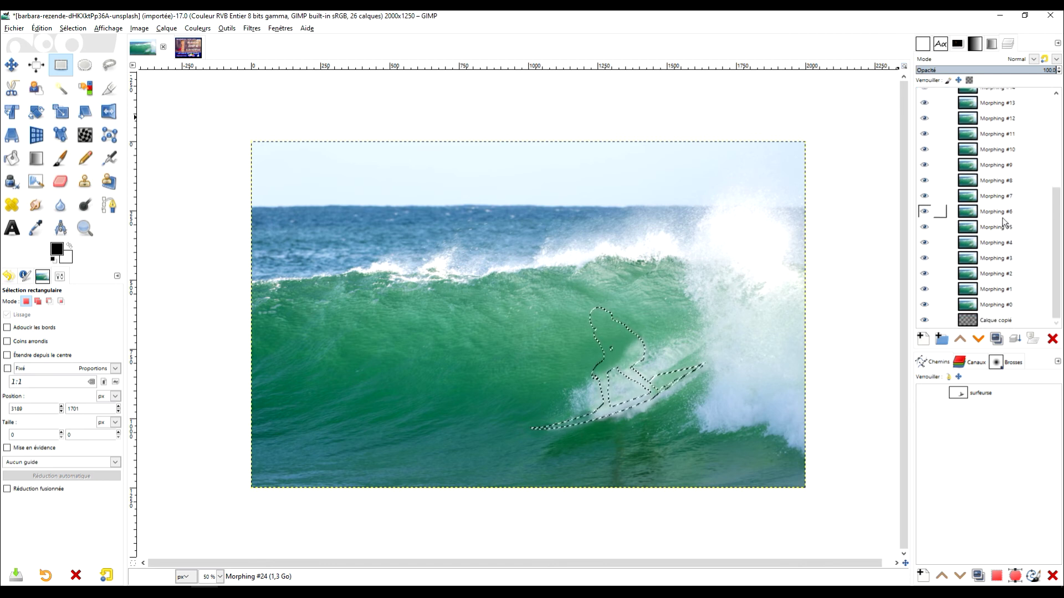
{"action": "scroll", "coordinate": [986, 277], "scroll_direction": "up", "scroll_amount": 5}
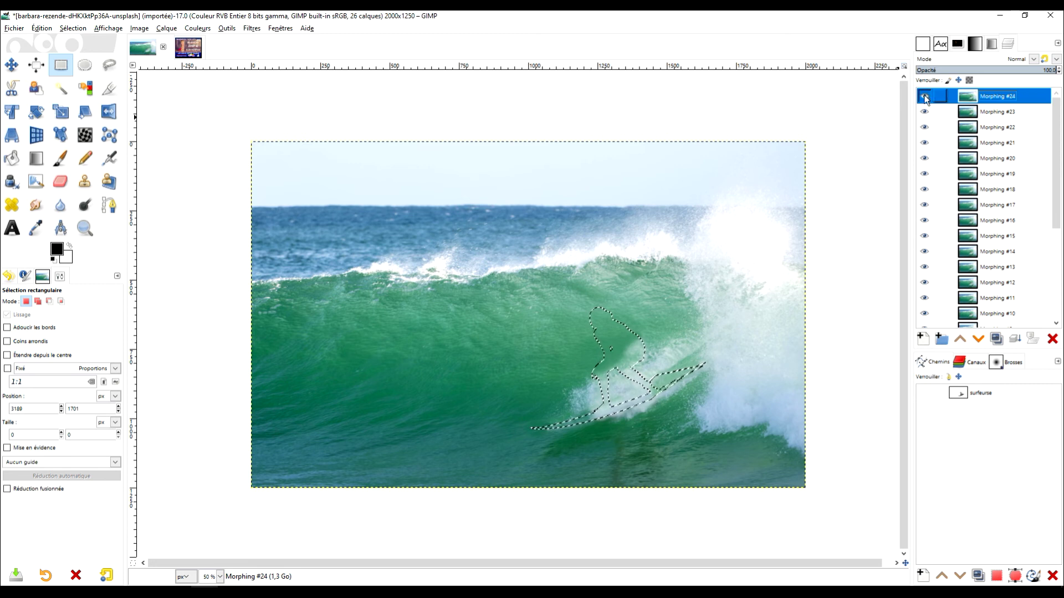
Delete the surfer-shaped selection from each morph layer again, working from Morphing #24 down to Morphing #0
{"action": "scroll", "coordinate": [992, 232], "scroll_direction": "down", "scroll_amount": 5}
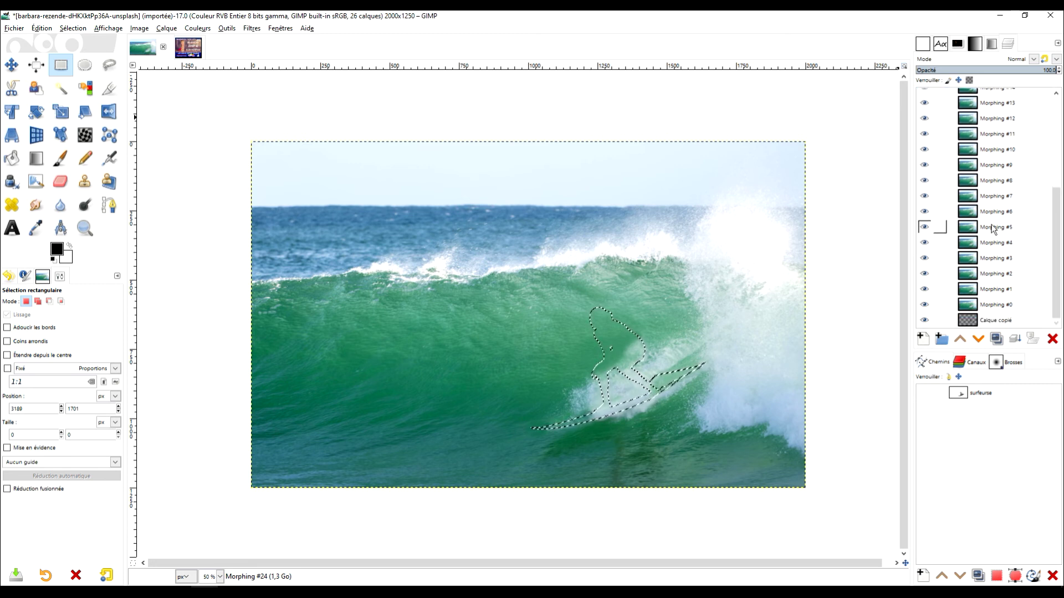
{"action": "scroll", "coordinate": [986, 210], "scroll_direction": "up", "scroll_amount": 5}
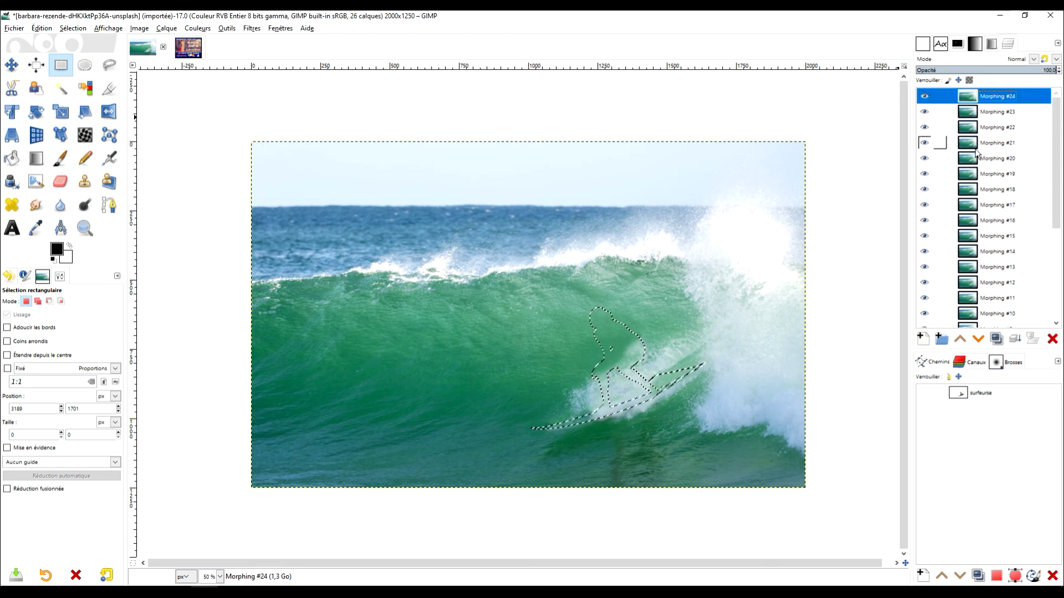
{"action": "key", "text": "Down"}
{"action": "key", "text": "Up"}
{"action": "key", "text": "Delete"}
{"action": "key", "text": "Down"}
{"action": "key", "text": "Delete"}
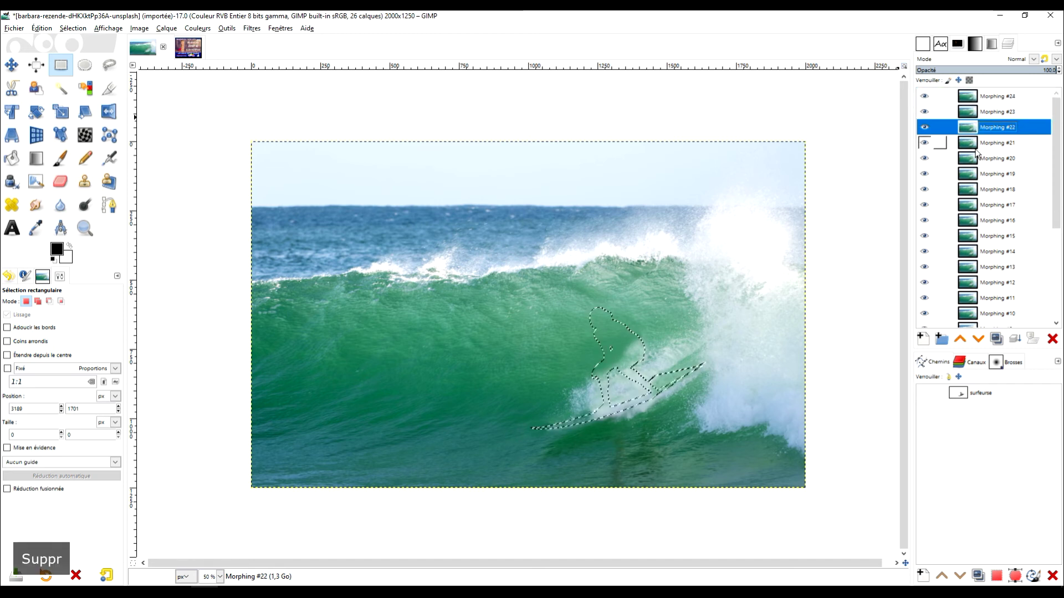
{"action": "key", "text": "Down"}
{"action": "key", "text": "Down"}
{"action": "key", "text": "Down"}
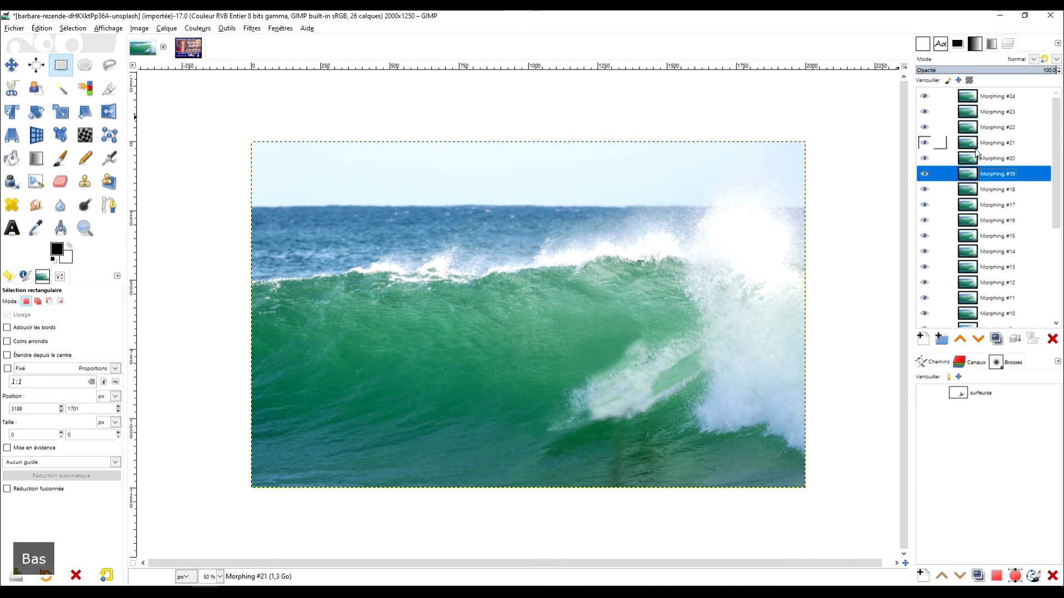
{"action": "key", "text": "Down"}
{"action": "key", "text": "Down"}
{"action": "key", "text": "Down"}
{"action": "key", "text": "Down"}
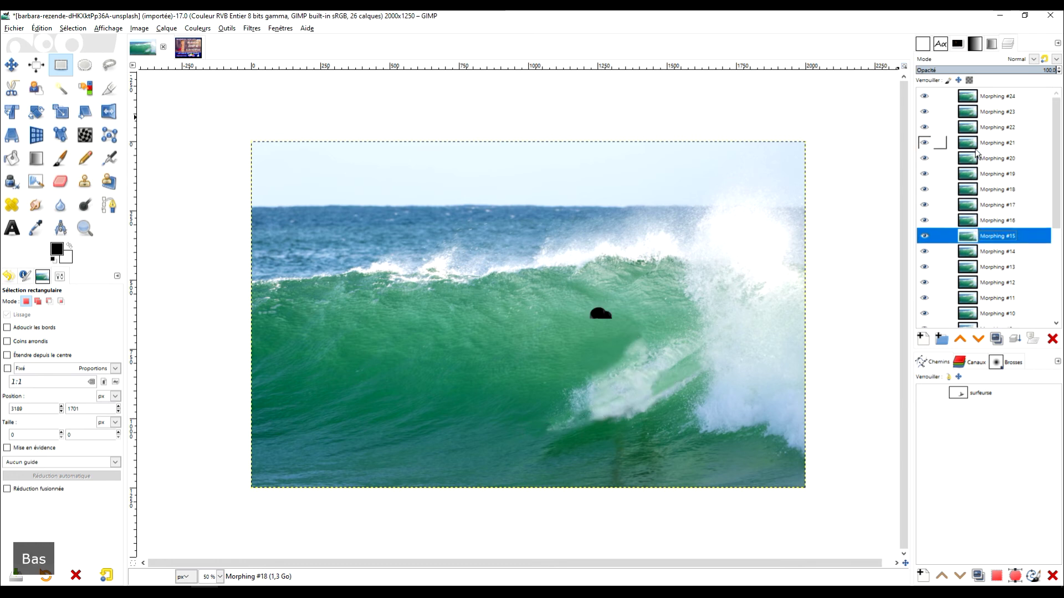
{"action": "key", "text": "Delete"}
{"action": "key", "text": "Down"}
{"action": "key", "text": "Down"}
{"action": "key", "text": "Down"}
{"action": "key", "text": "Down"}
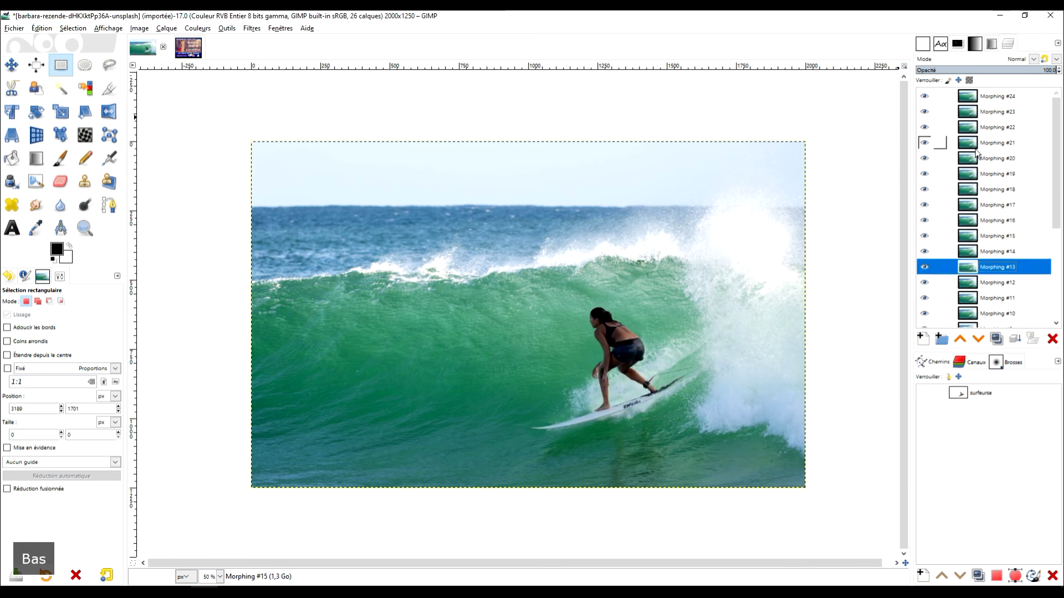
{"action": "key", "text": "Down"}
{"action": "key", "text": "Delete"}
{"action": "key", "text": "Down"}
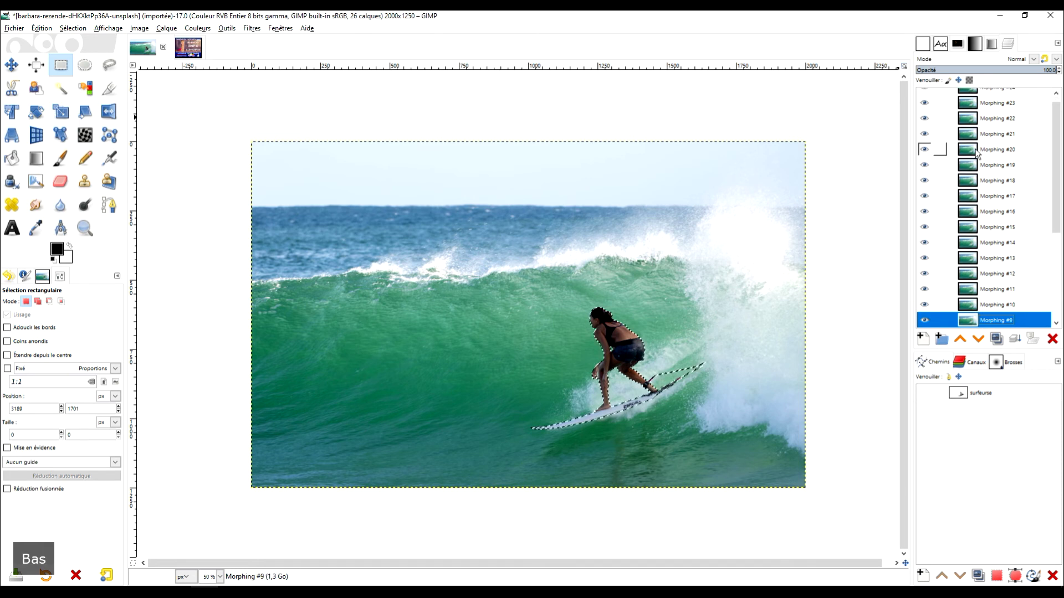
{"action": "key", "text": "Down"}
{"action": "key", "text": "Down"}
{"action": "key", "text": "Down"}
{"action": "key", "text": "Down"}
{"action": "key", "text": "Down"}
{"action": "key", "text": "Down"}
{"action": "key", "text": "Down"}
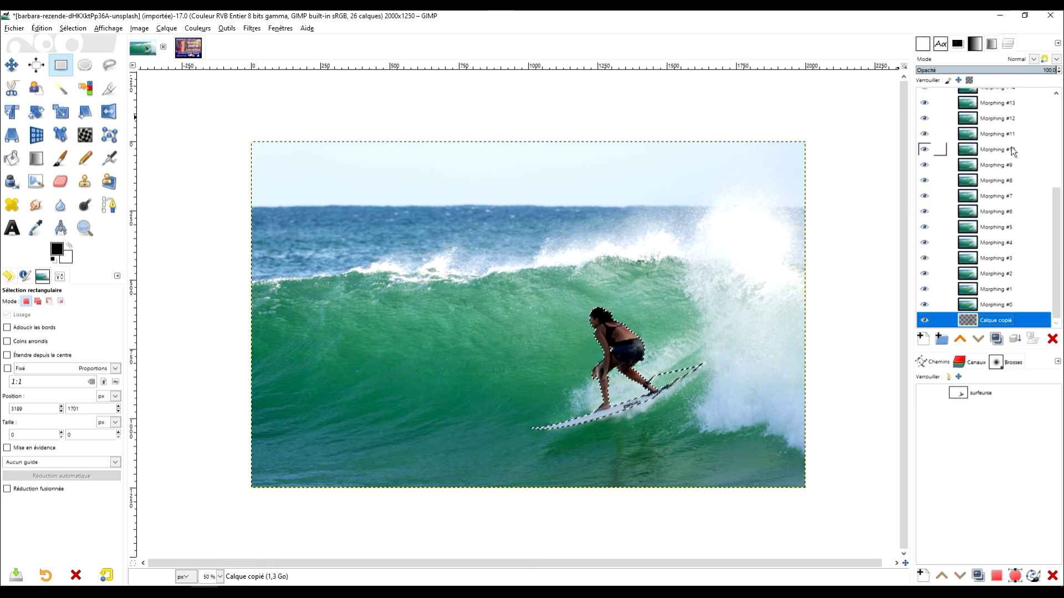
Check the Calque copié layer by toggling its visibility, and merge Morphing #0 down into it
{"action": "left_click", "coordinate": [925, 320]}
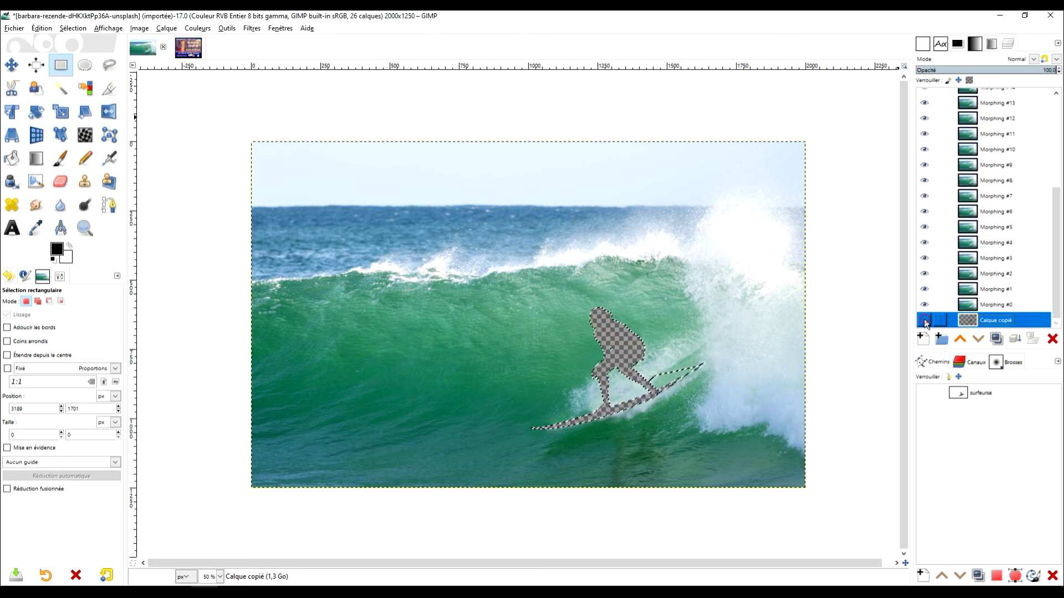
{"action": "left_click", "coordinate": [980, 307]}
{"action": "right_click", "coordinate": [981, 310]}
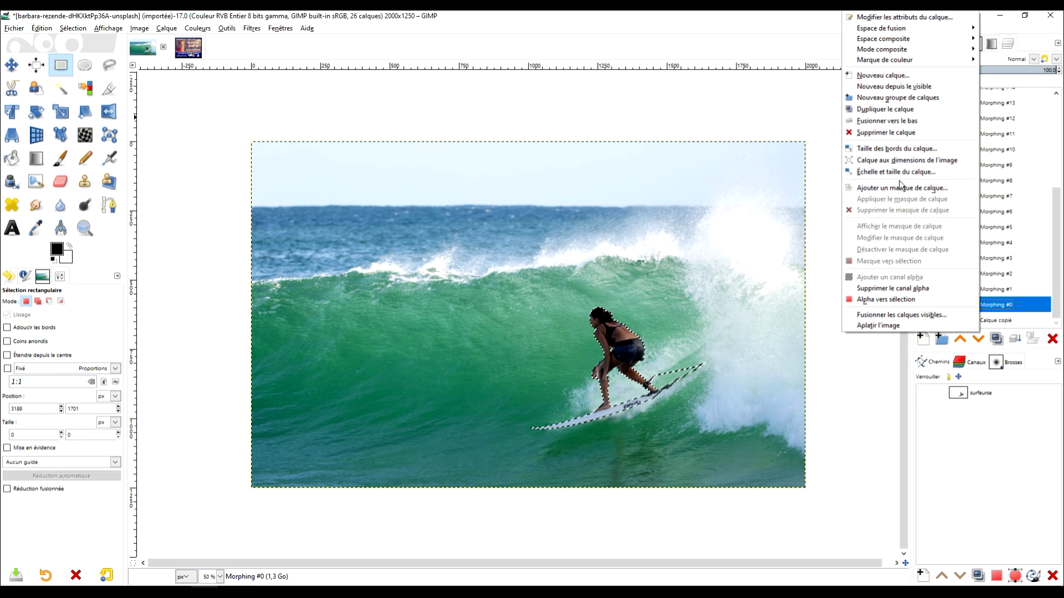
{"action": "left_click", "coordinate": [899, 122]}
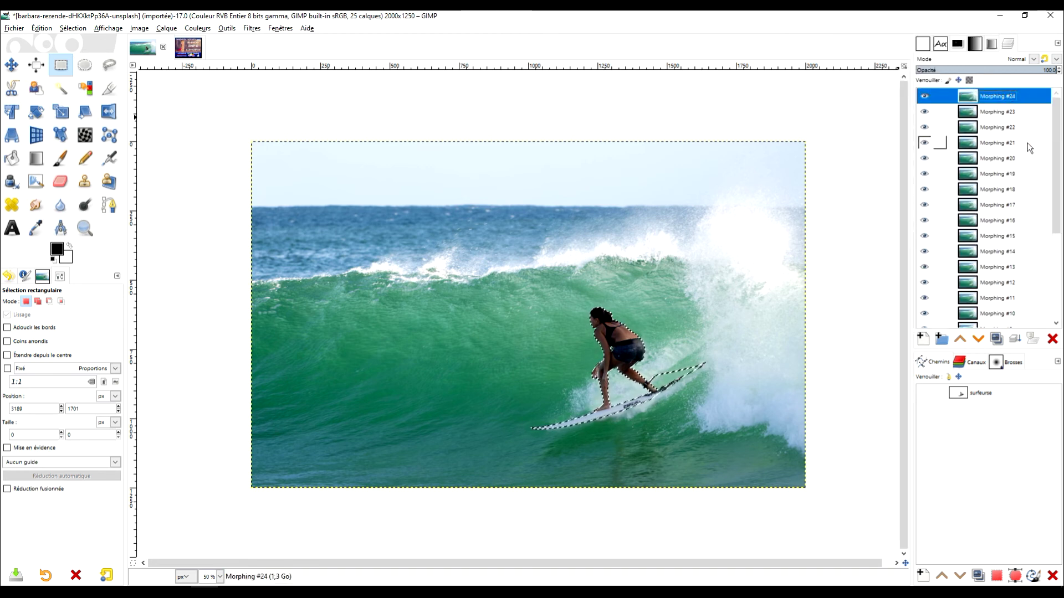
Delete the topmost layer, Morphing #24, and deselect the surfer outline
{"action": "key", "text": "Delete"}
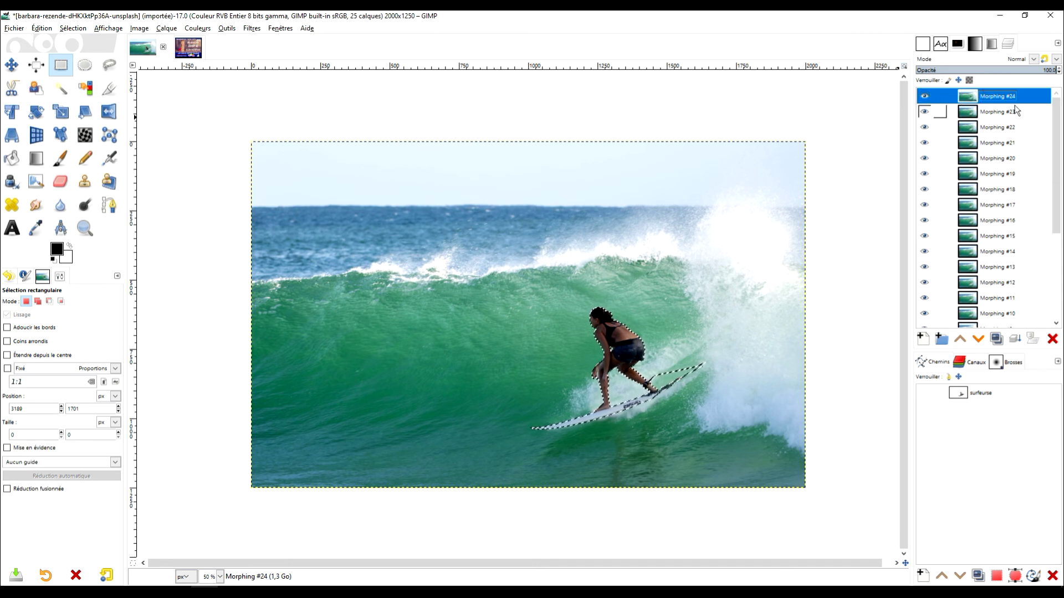
{"action": "left_click", "coordinate": [1052, 339]}
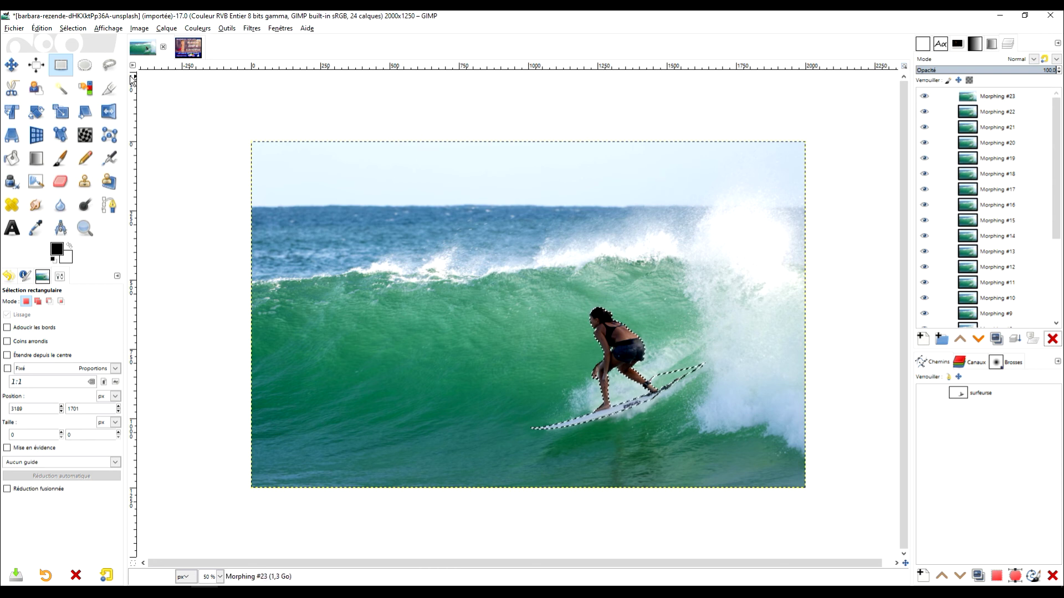
{"action": "left_click", "coordinate": [83, 33]}
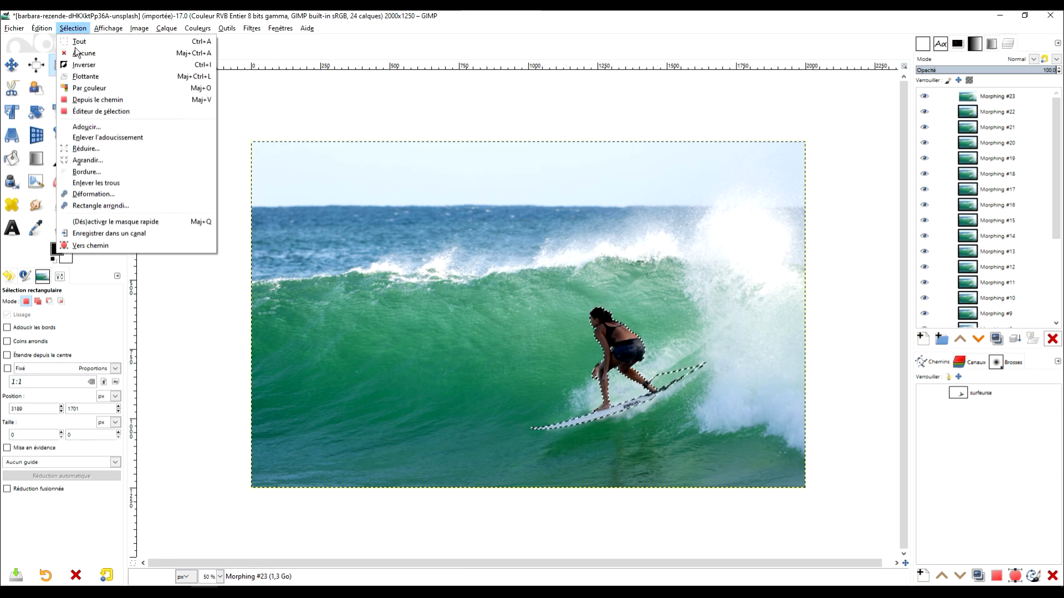
{"action": "left_click", "coordinate": [78, 63]}
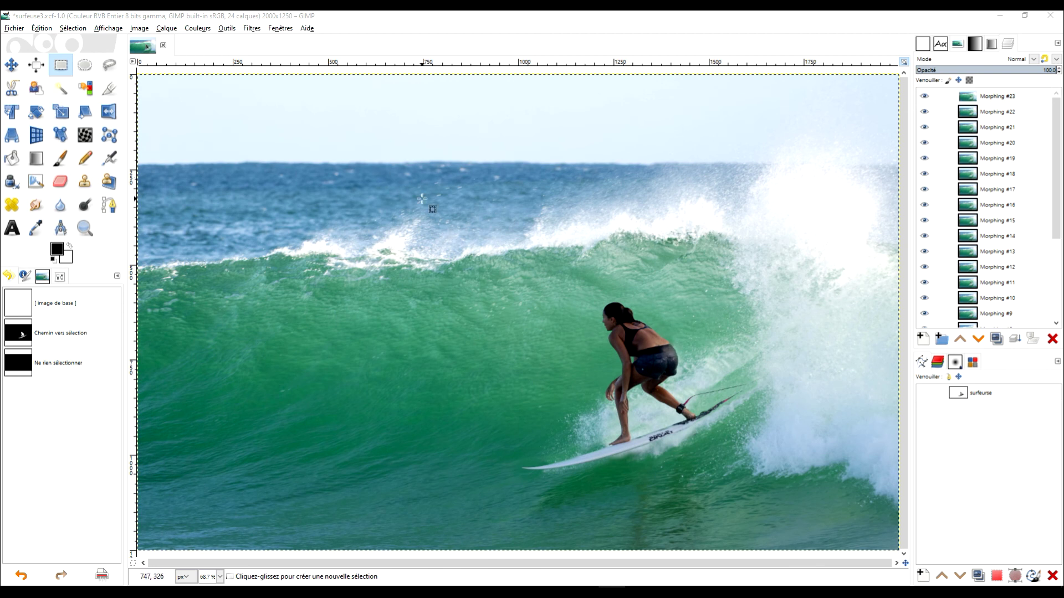
Open the animation playback of the morph layers in a maximised window and set its zoom to 51,0 %
{"action": "left_click", "coordinate": [252, 28]}
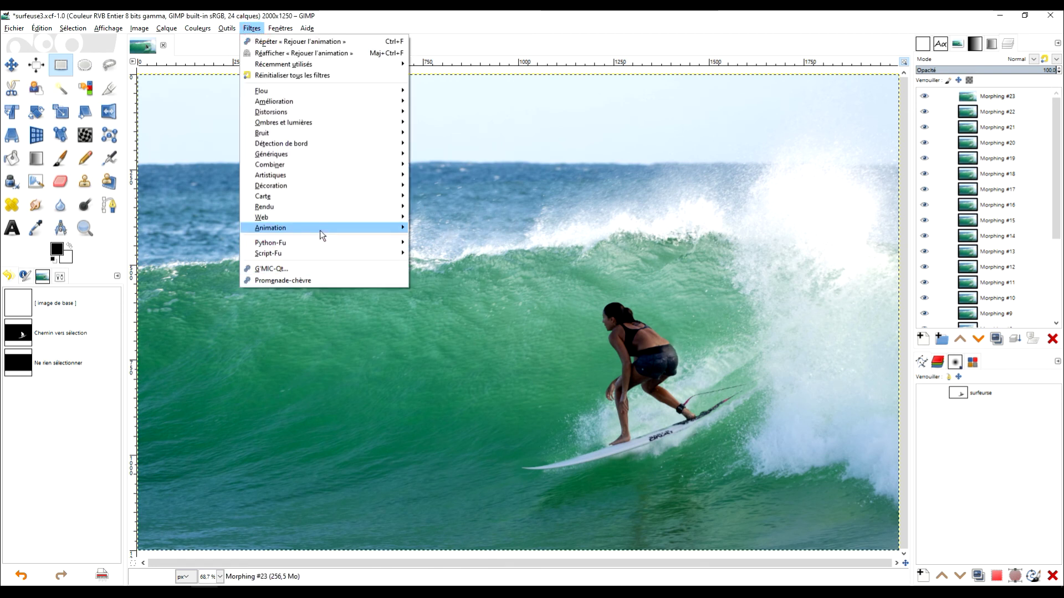
{"action": "mouse_move", "coordinate": [320, 228]}
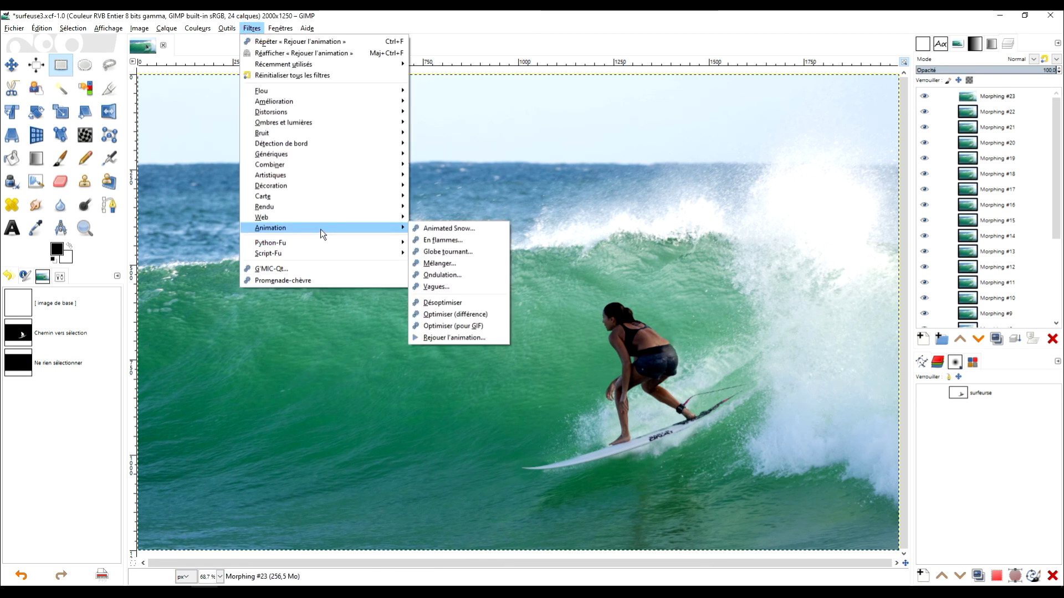
{"action": "left_click", "coordinate": [454, 338]}
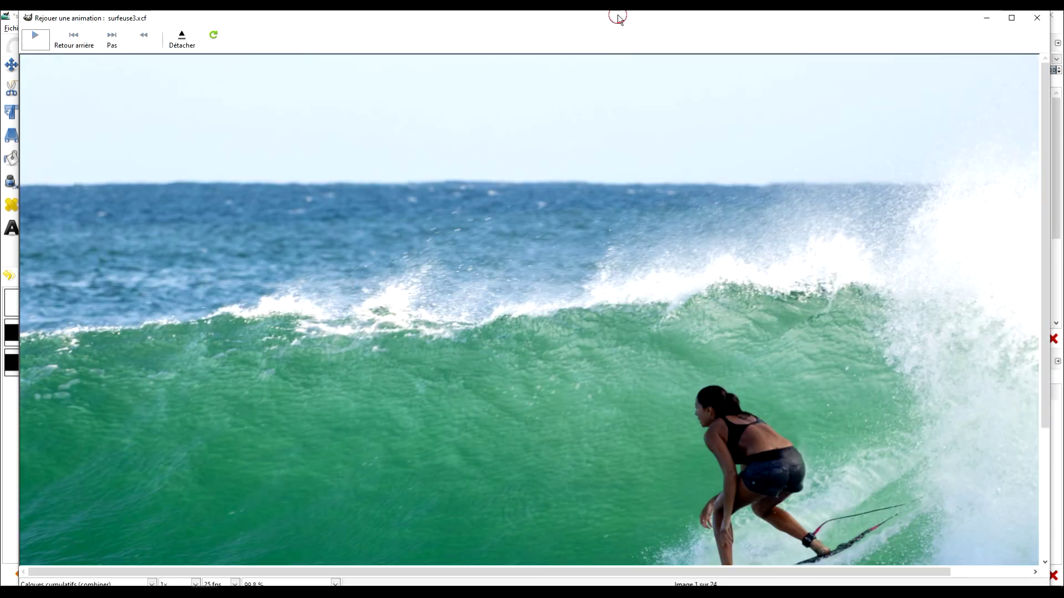
{"action": "double_click", "coordinate": [618, 16]}
{"action": "left_click", "coordinate": [315, 579]}
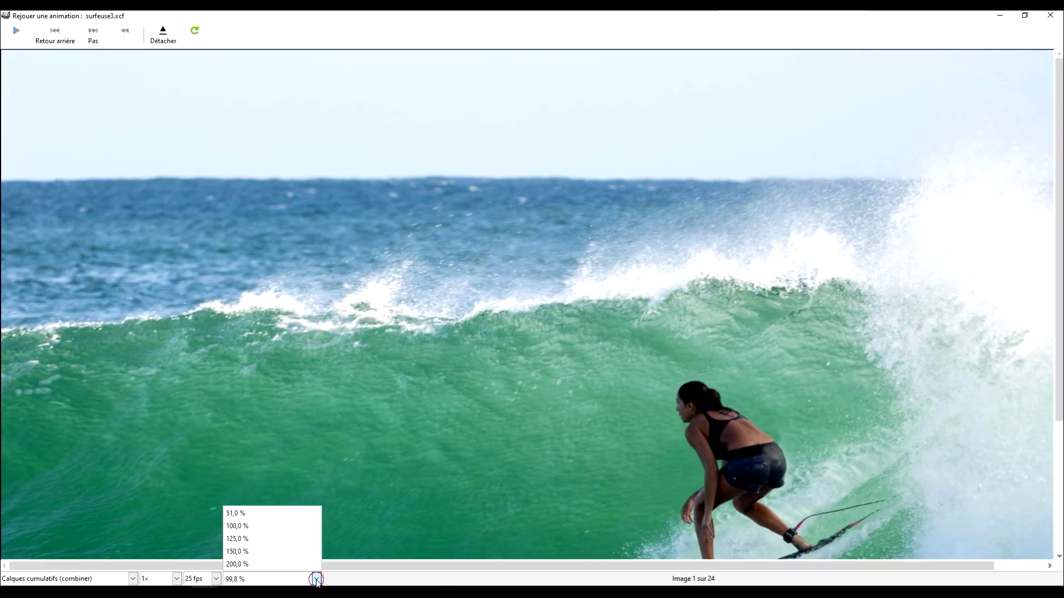
{"action": "left_click", "coordinate": [260, 511]}
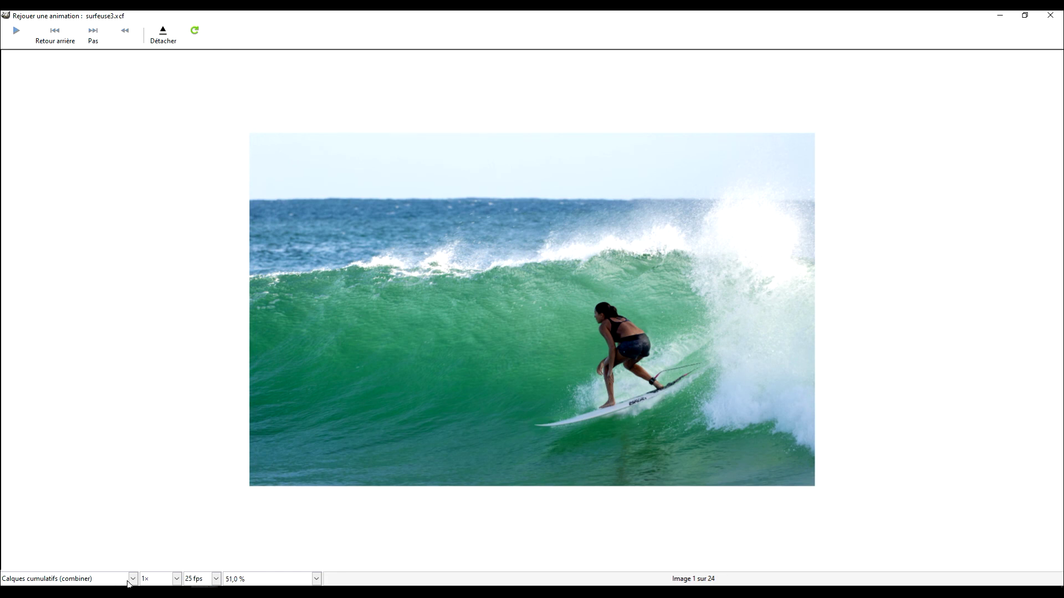
Play the wave animation, pause it and close the playback window
{"action": "left_click", "coordinate": [17, 32]}
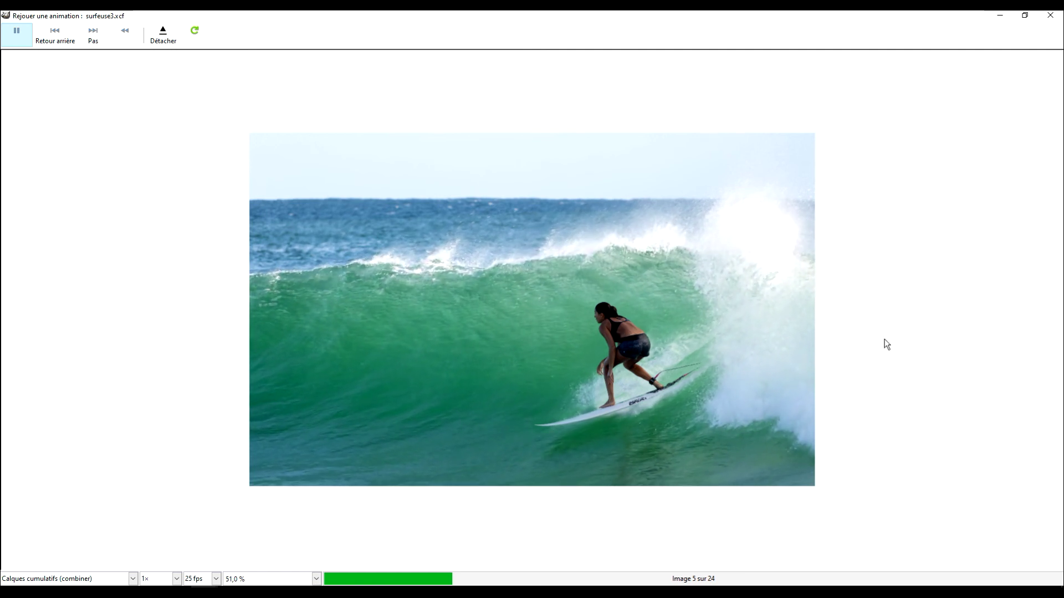
{"action": "left_click", "coordinate": [16, 32]}
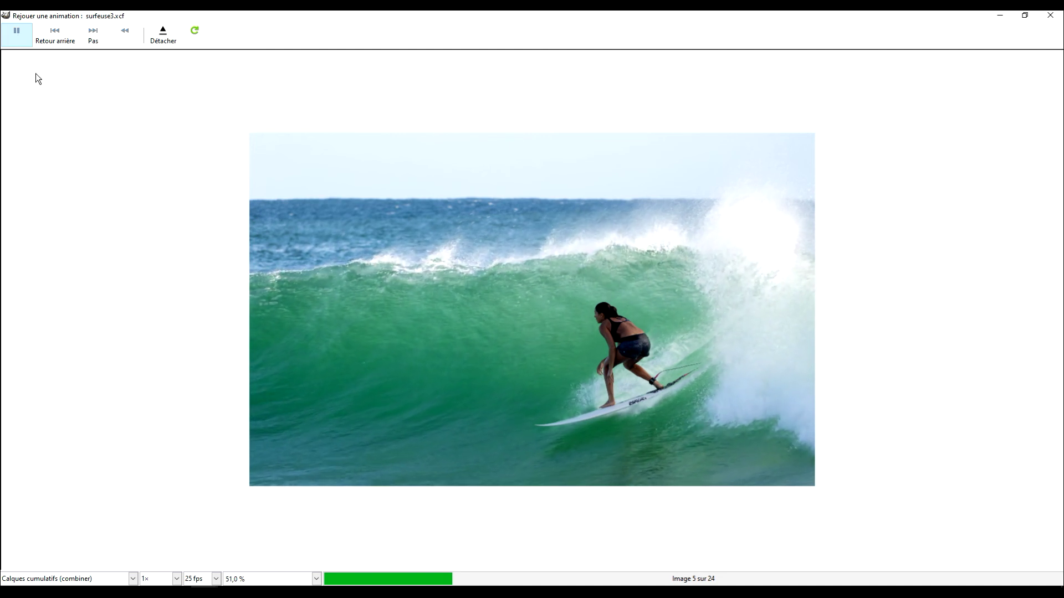
{"action": "left_click", "coordinate": [18, 32]}
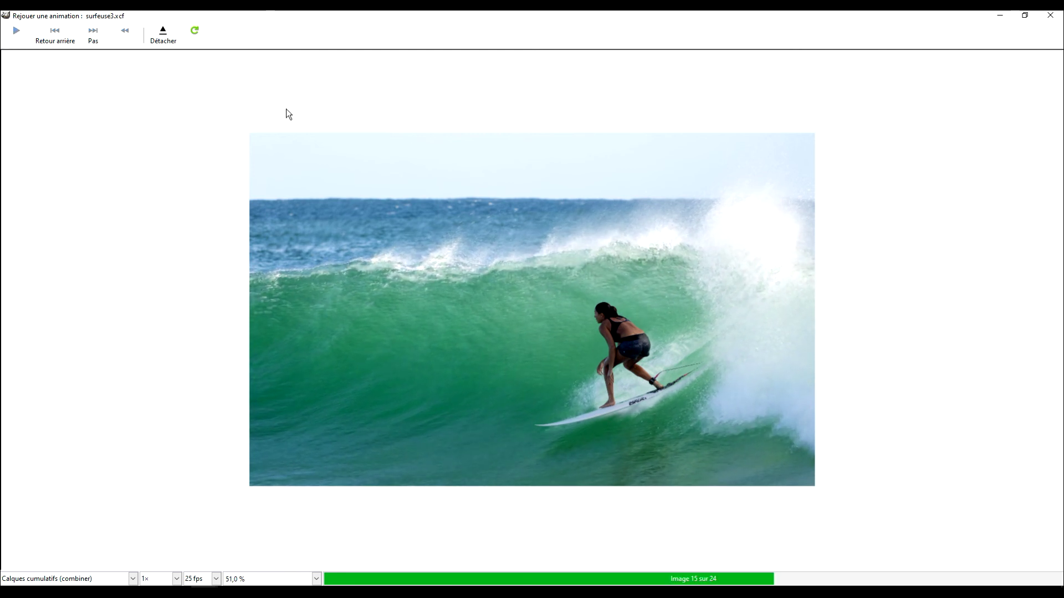
{"action": "left_click", "coordinate": [1051, 15]}
{"action": "left_click", "coordinate": [252, 29]}
{"action": "mouse_move", "coordinate": [333, 228]}
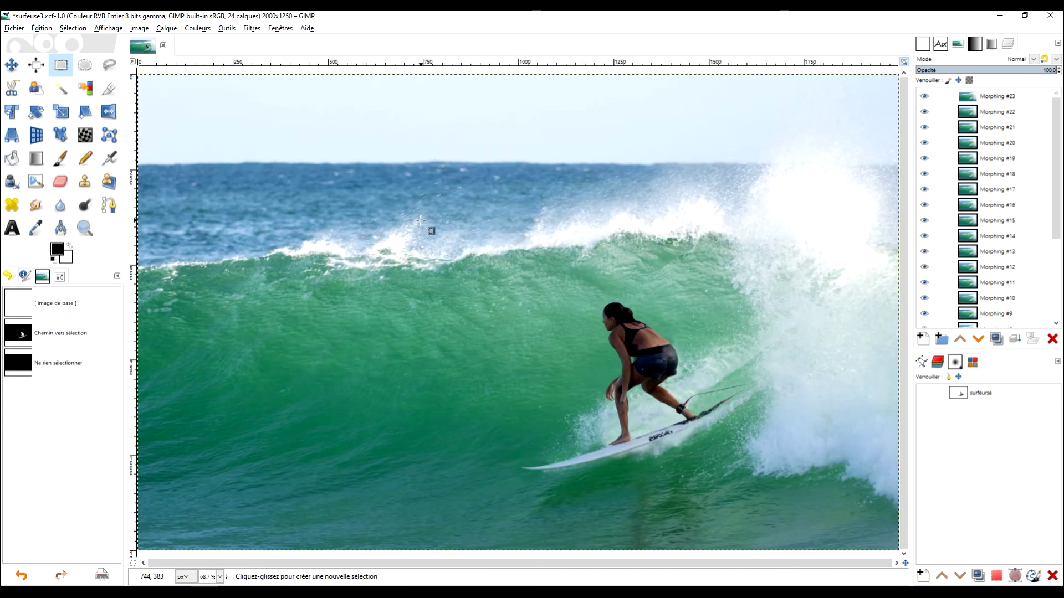
Convert the image to indexed colours with an optimal 255-colour palette and Floyd-Steinberg (couleurs qui déteignent moins) dithering, and inspect the surfer up close
{"action": "left_click", "coordinate": [139, 28]}
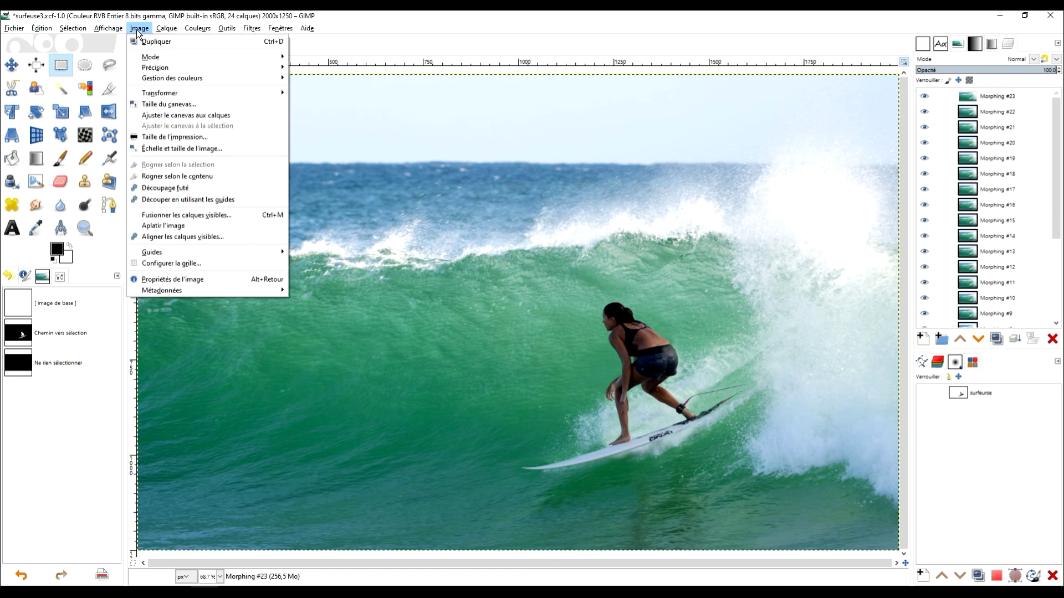
{"action": "mouse_move", "coordinate": [155, 58]}
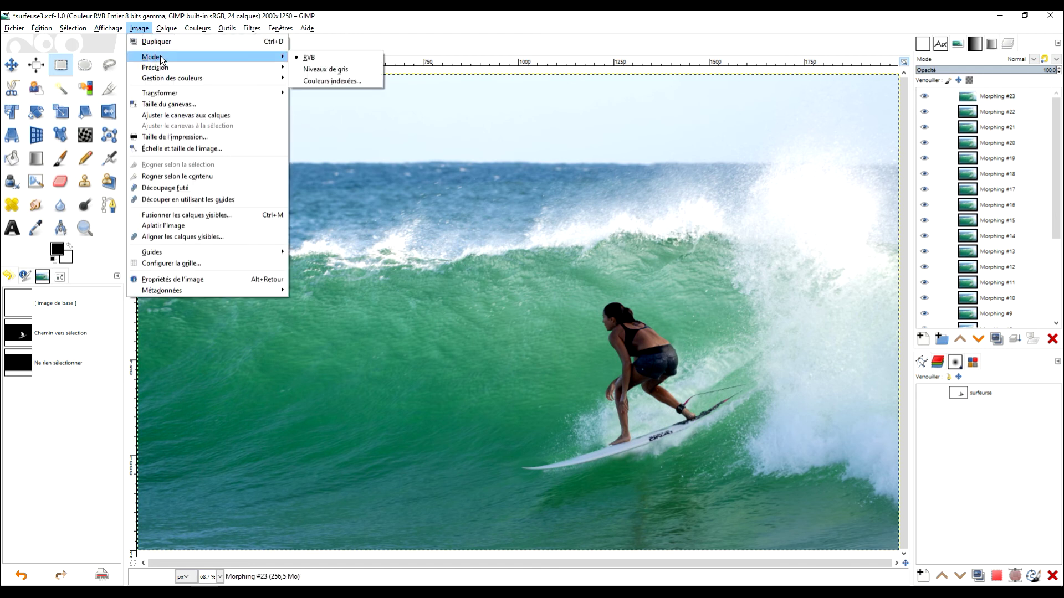
{"action": "left_click", "coordinate": [331, 81]}
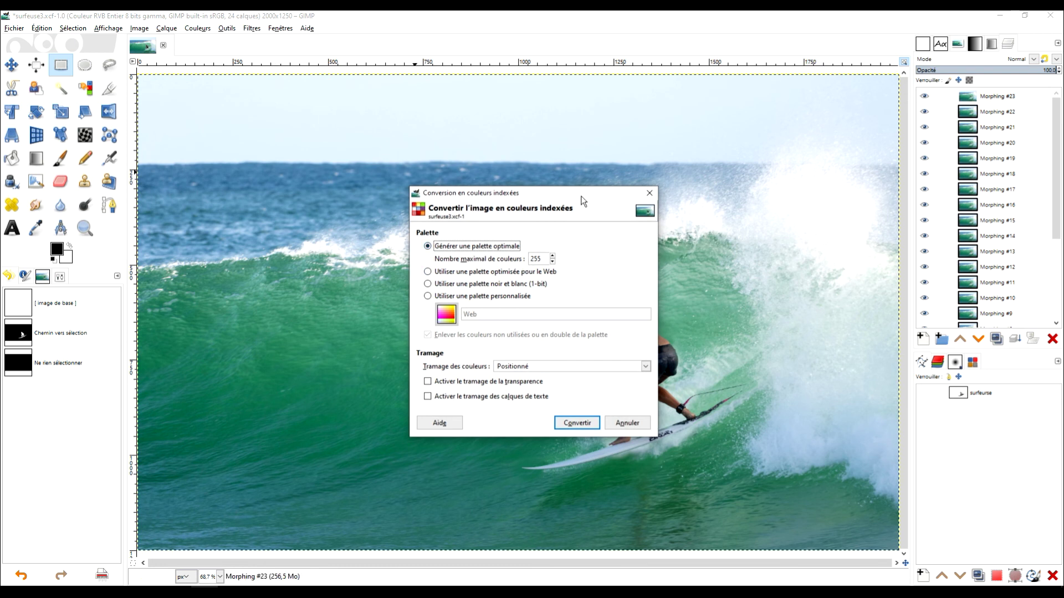
{"action": "left_click", "coordinate": [527, 368]}
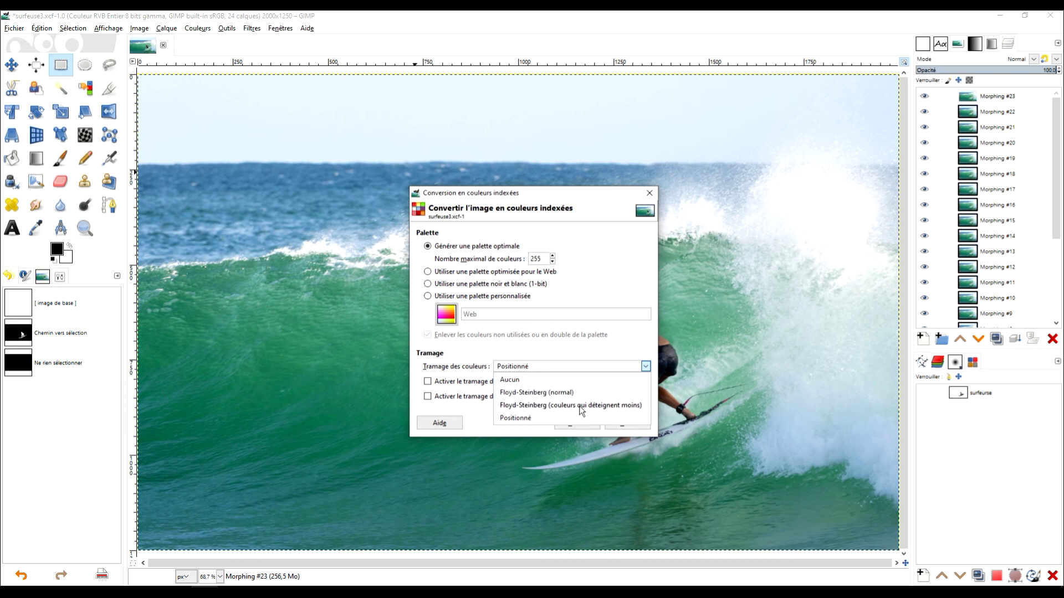
{"action": "left_click", "coordinate": [619, 409]}
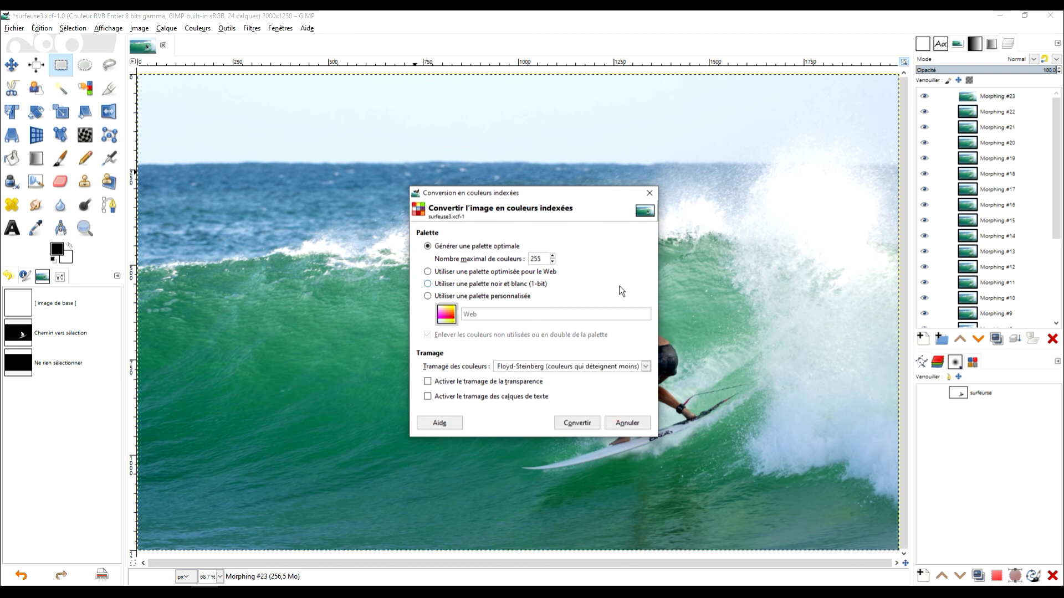
{"action": "left_click", "coordinate": [124, 592]}
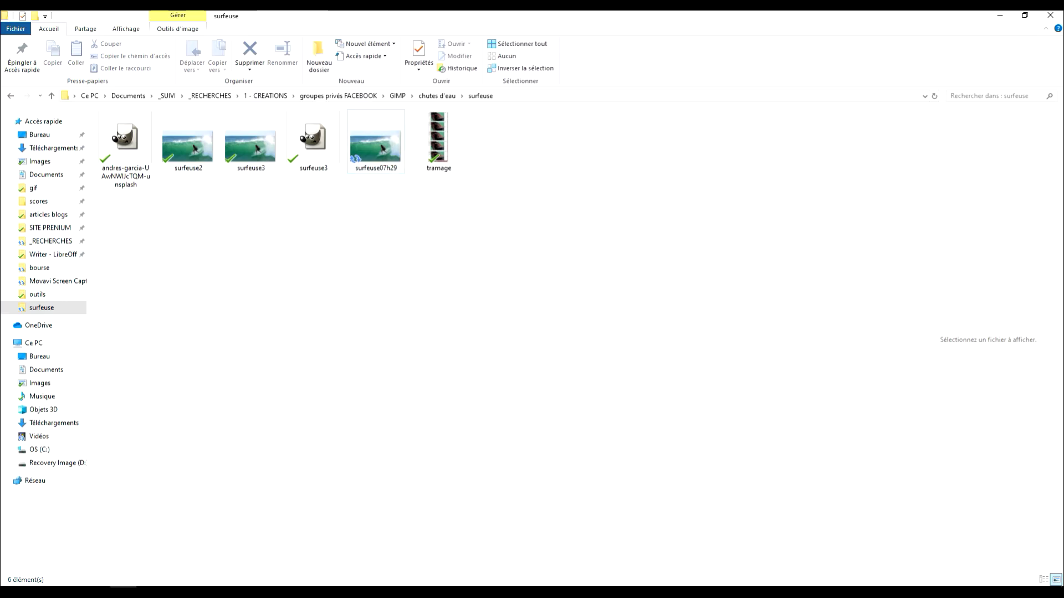
{"action": "left_click", "coordinate": [205, 148]}
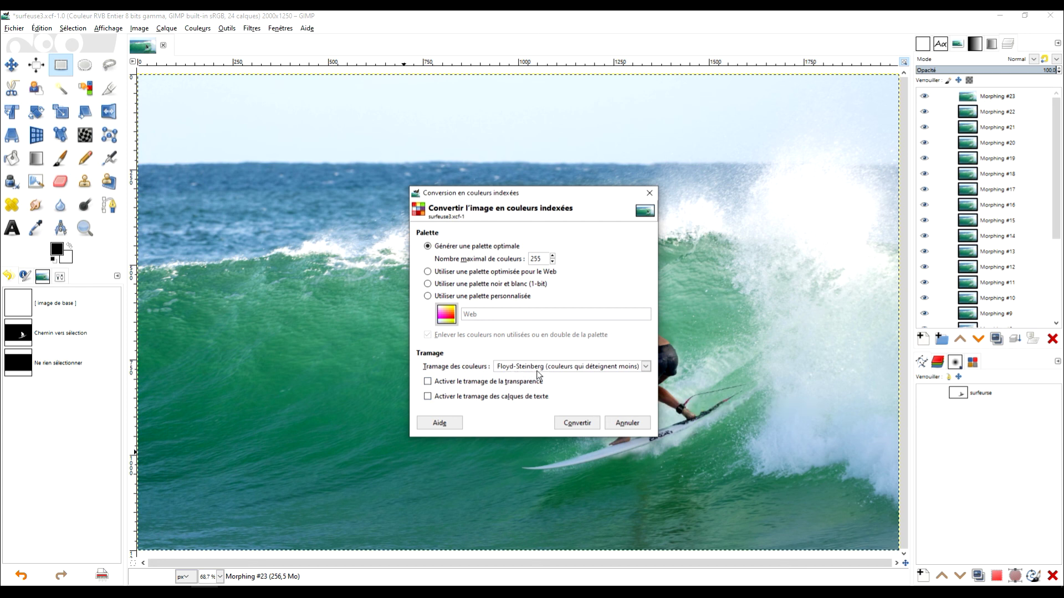
{"action": "left_click", "coordinate": [587, 428]}
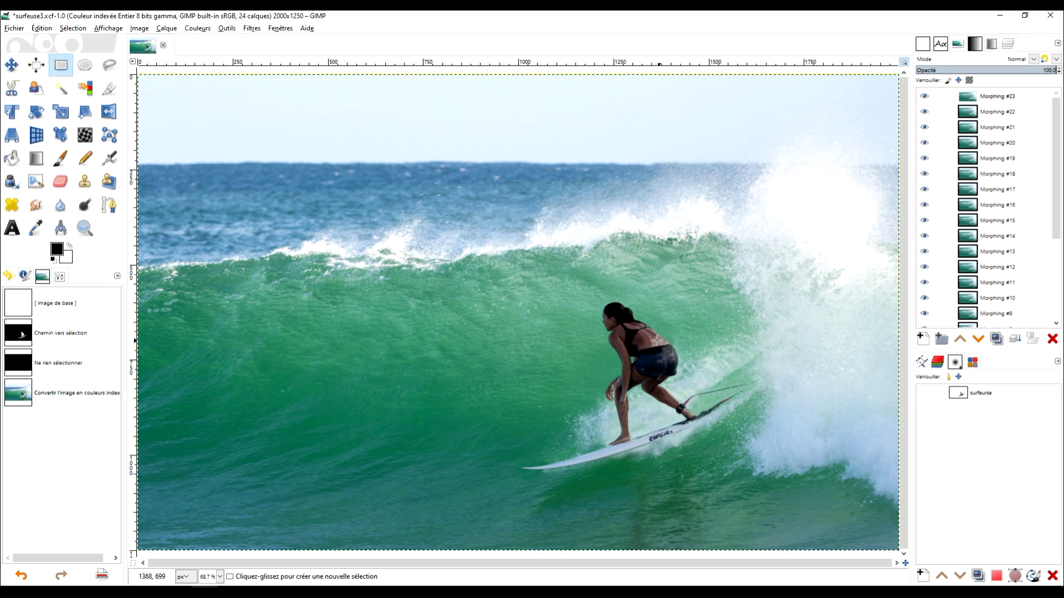
{"action": "scroll", "coordinate": [656, 340], "scroll_direction": "up", "scroll_amount": 3}
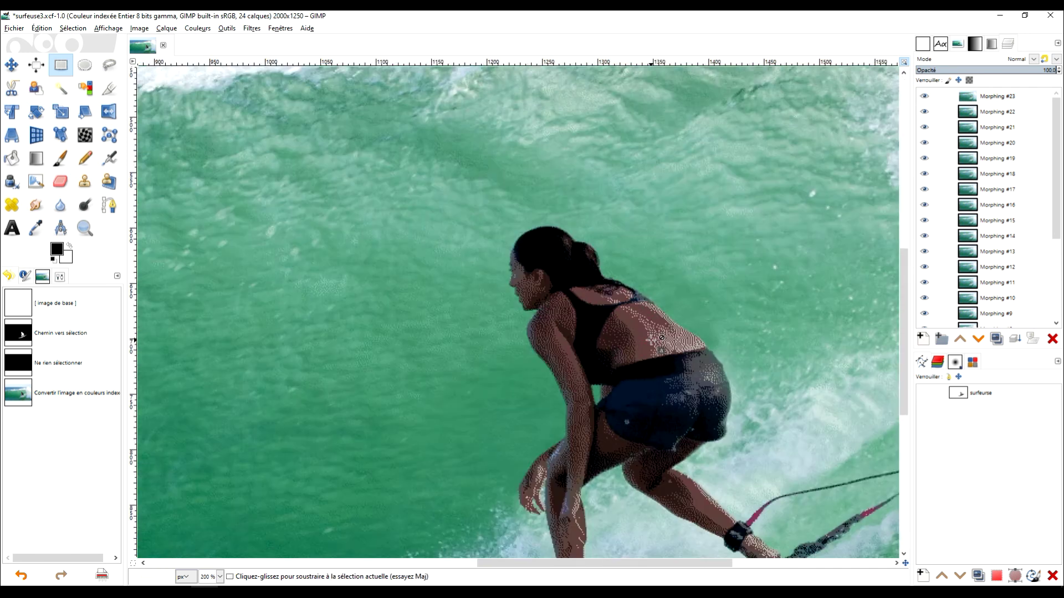
{"action": "scroll", "coordinate": [660, 339], "scroll_direction": "down", "scroll_amount": 1}
{"action": "scroll", "coordinate": [660, 341], "scroll_direction": "down", "scroll_amount": 1}
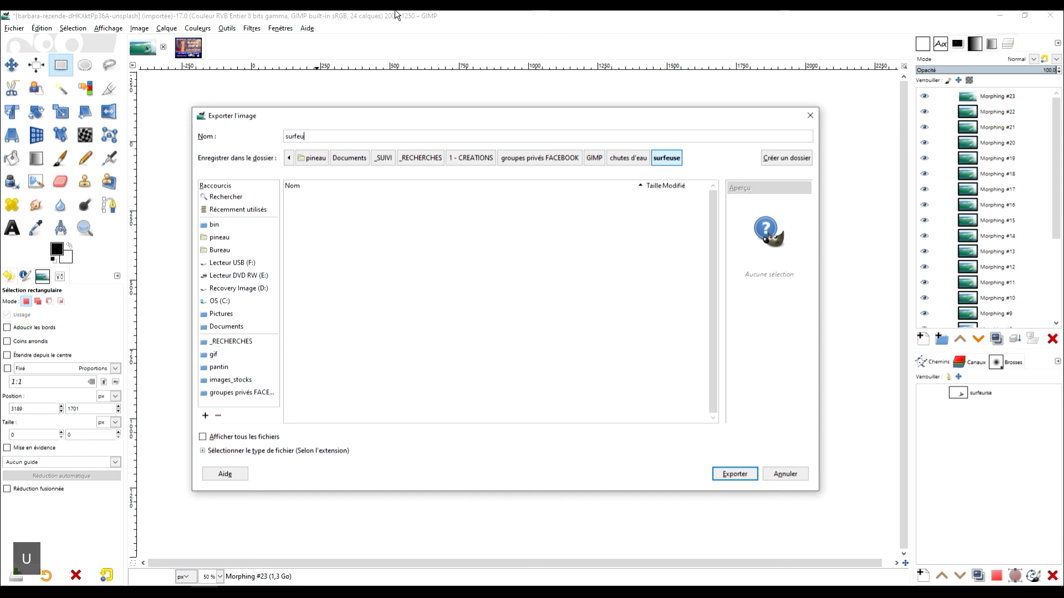
Export surfeuse.gif as an animation, with Calques cumulatifs (combiner) applied to all frames, and preview the file in the surfeuse folder
{"action": "type", "text": "se.gif"}
{"action": "left_click", "coordinate": [716, 473]}
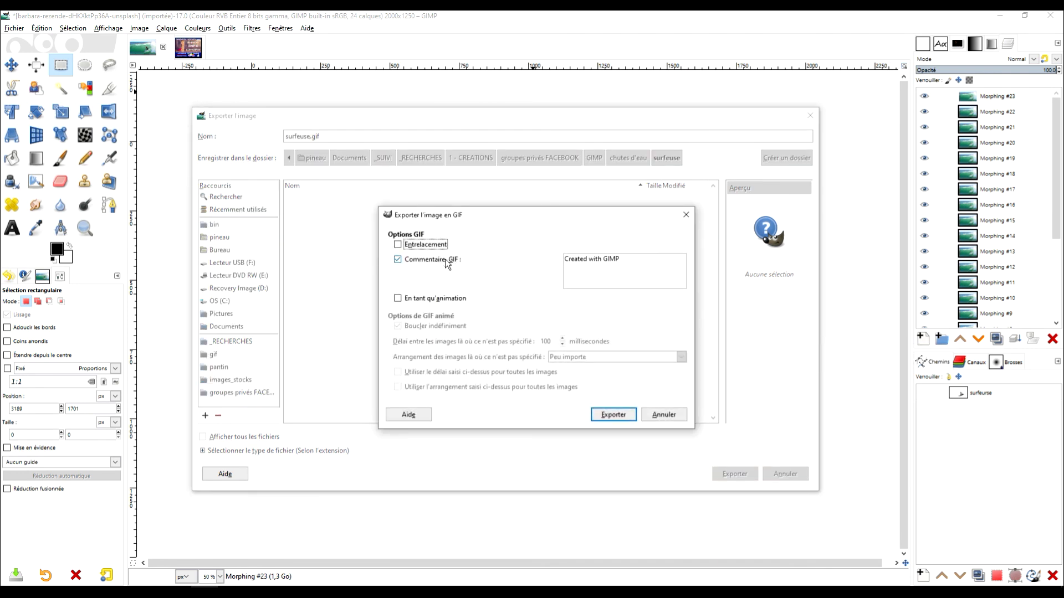
{"action": "left_click", "coordinate": [432, 298]}
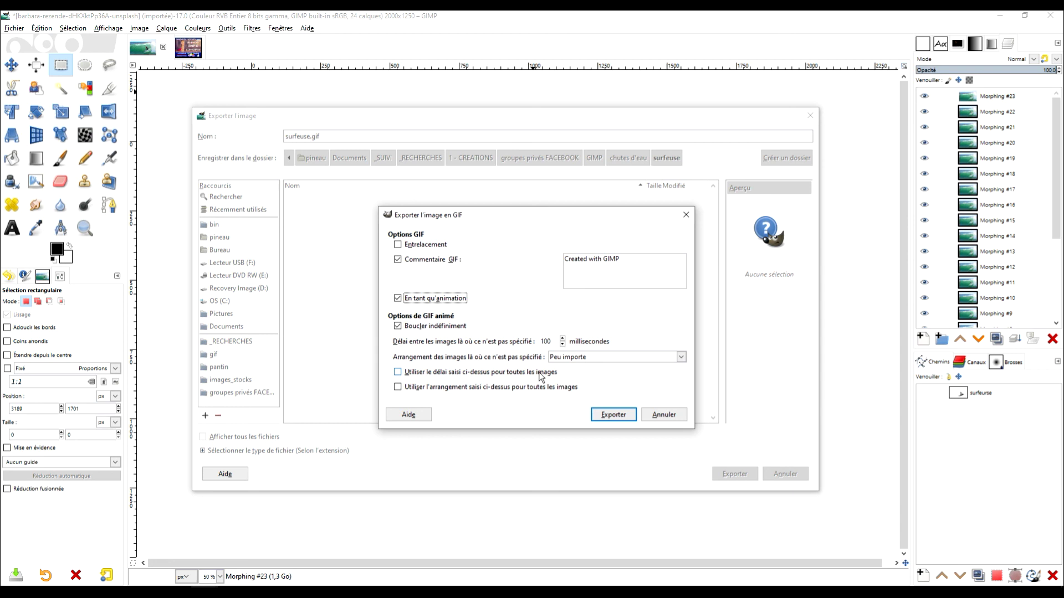
{"action": "left_click", "coordinate": [523, 387]}
{"action": "left_click", "coordinate": [606, 358]}
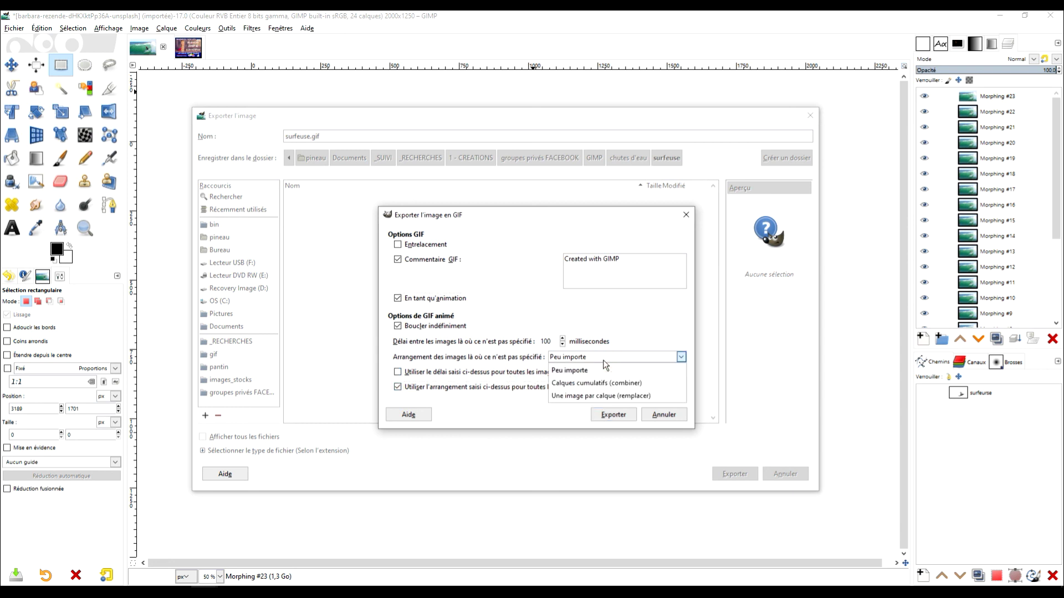
{"action": "left_click", "coordinate": [627, 381]}
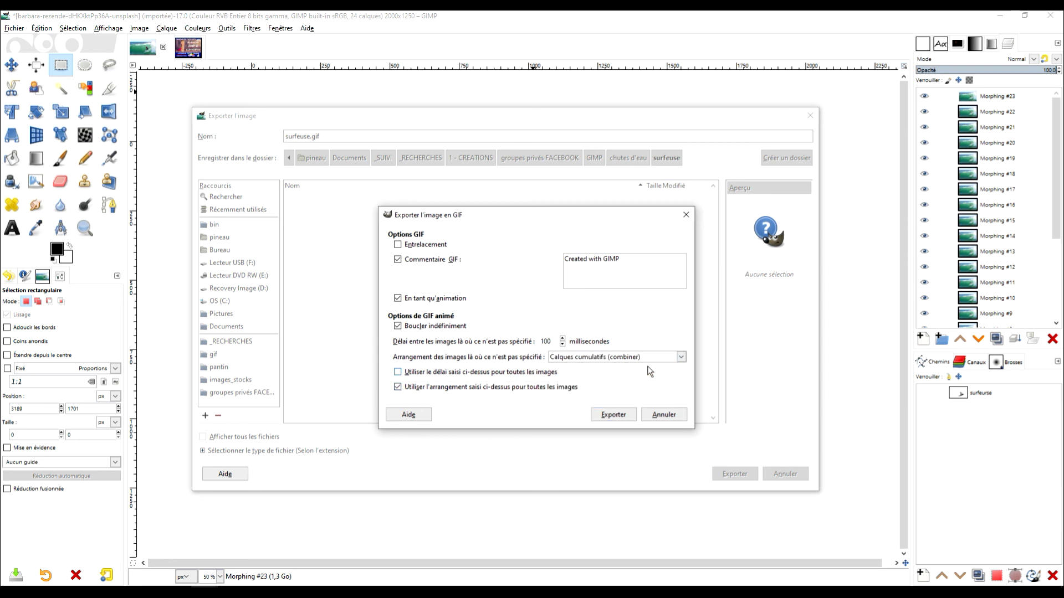
{"action": "key", "text": "Return"}
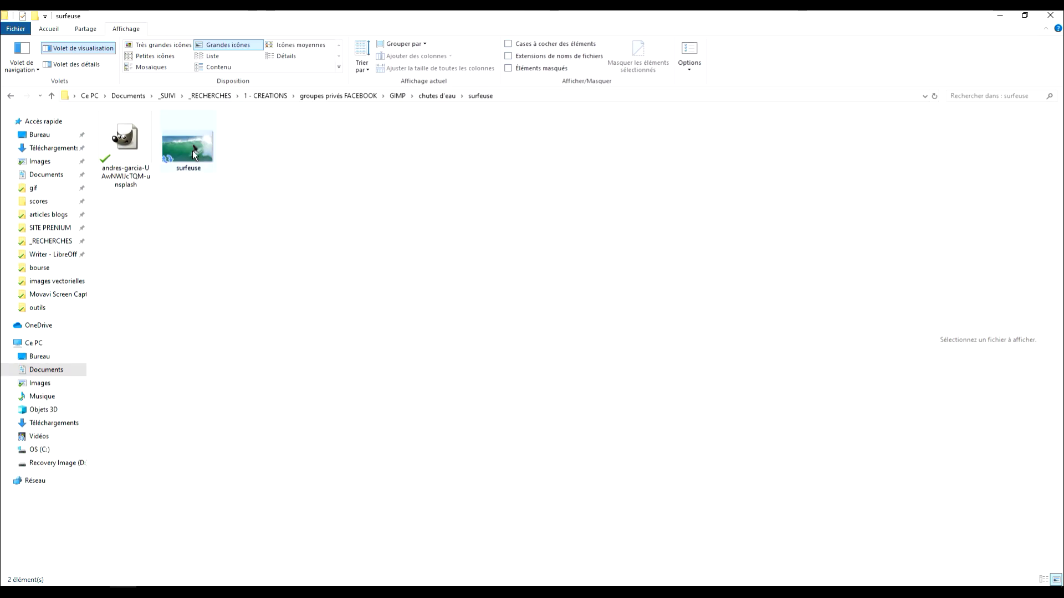
{"action": "left_click", "coordinate": [193, 152]}
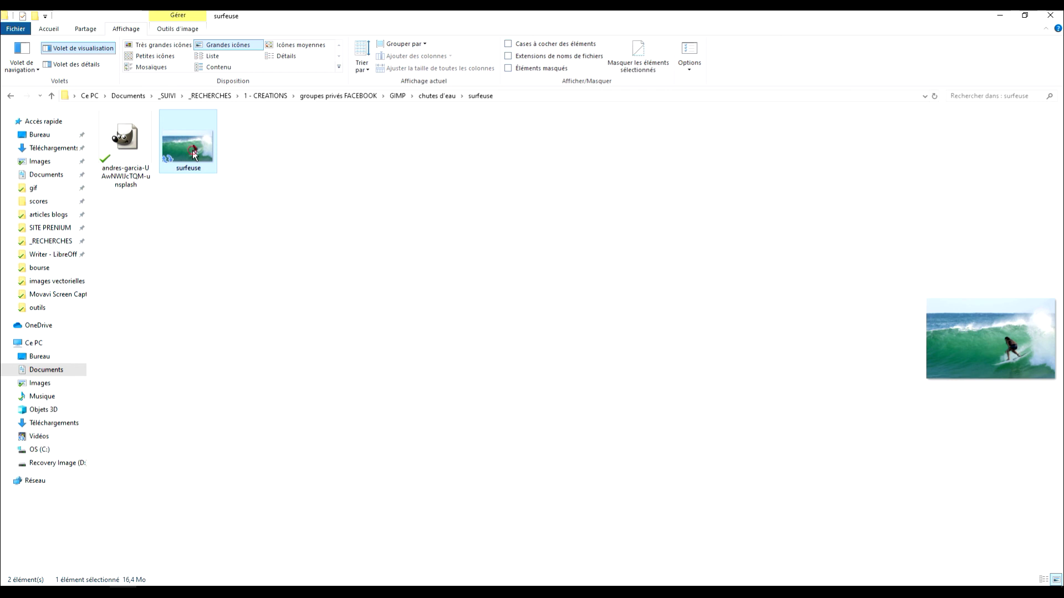